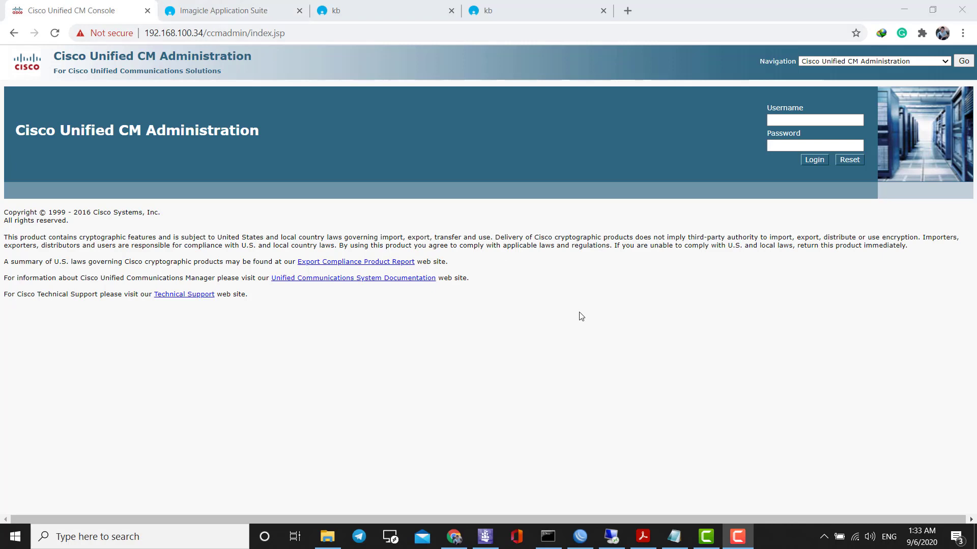
Review the CUCM and Imagicle configuration checklist in Notepad, including the item on editing the SIP trunk to UDP.
click(674, 537)
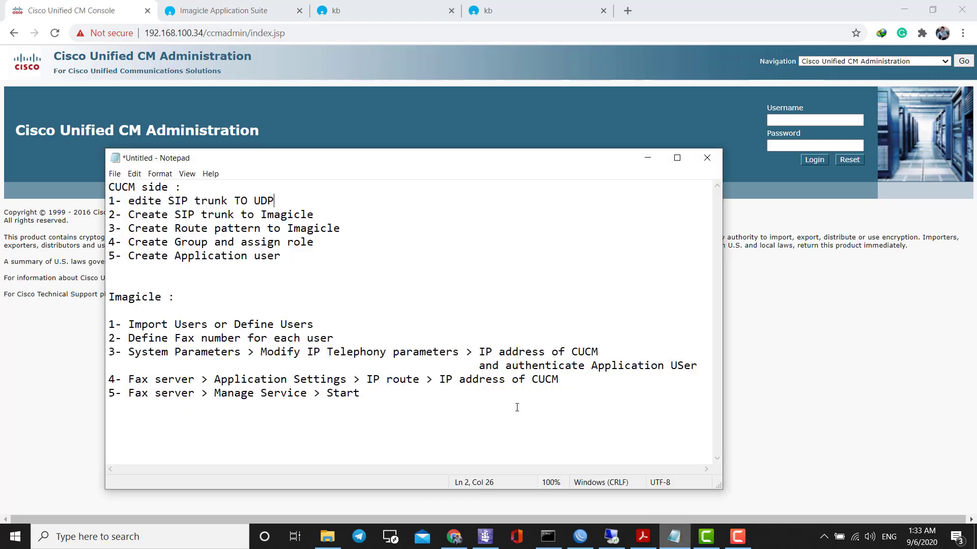
double_click(263, 161)
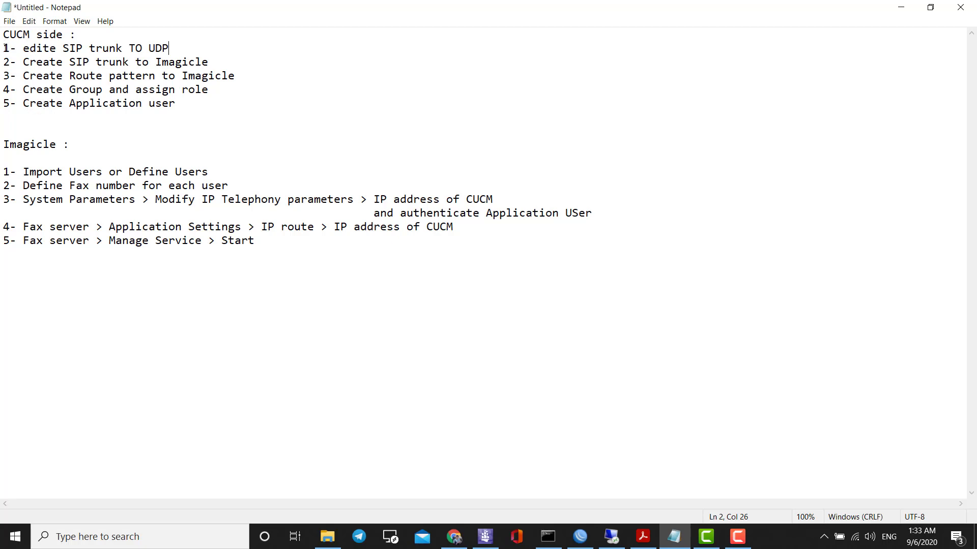
drag(5, 48, 176, 105)
click(244, 130)
drag(4, 172, 254, 247)
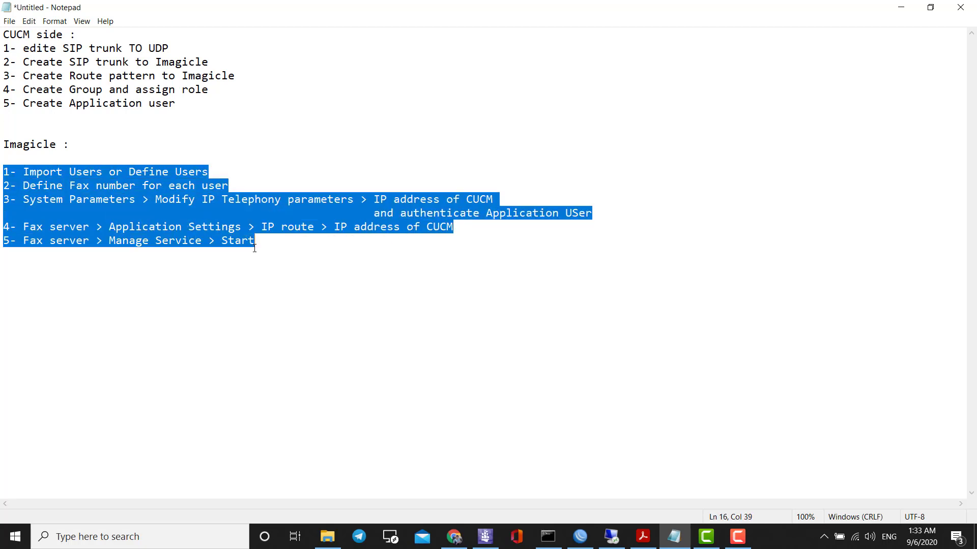
click(228, 265)
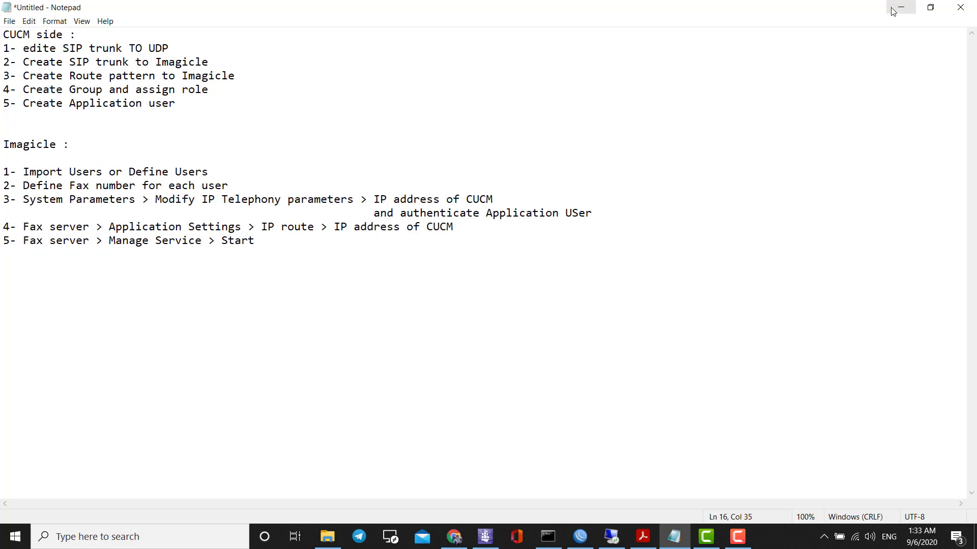
drag(23, 49, 148, 49)
click(96, 49)
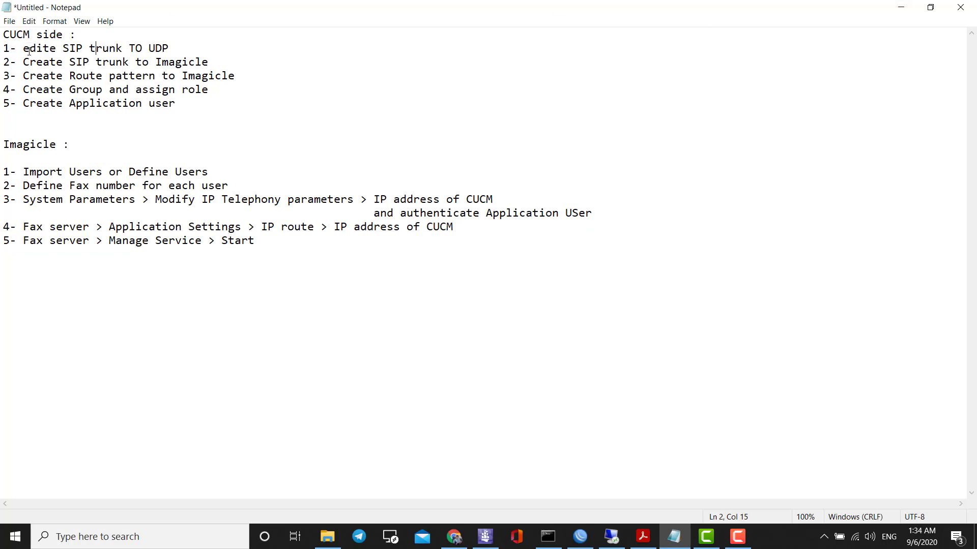
drag(25, 50, 169, 52)
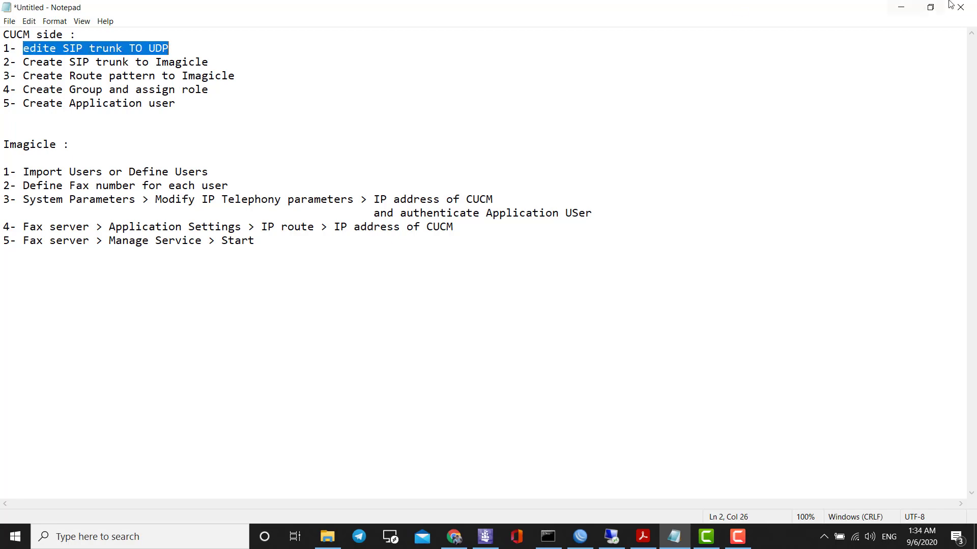
click(901, 7)
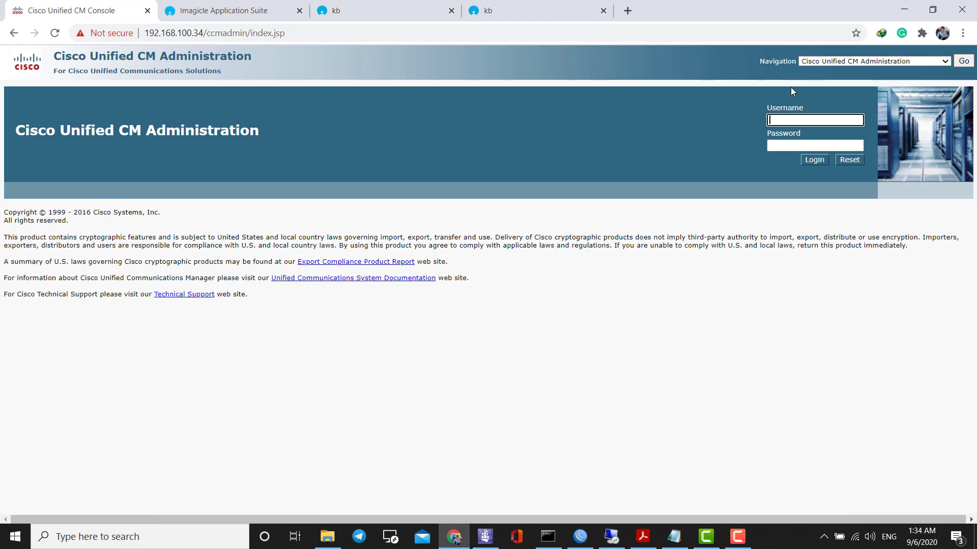
Log in to Cisco Unified CM Administration as admin with the account password.
text(admin)
key(Tab)
text(•••••••••••)
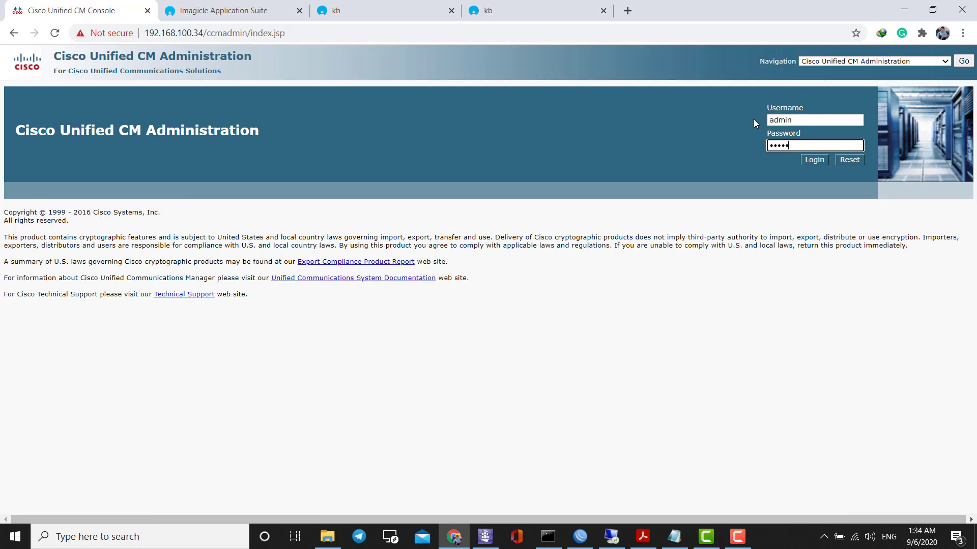
key(Return)
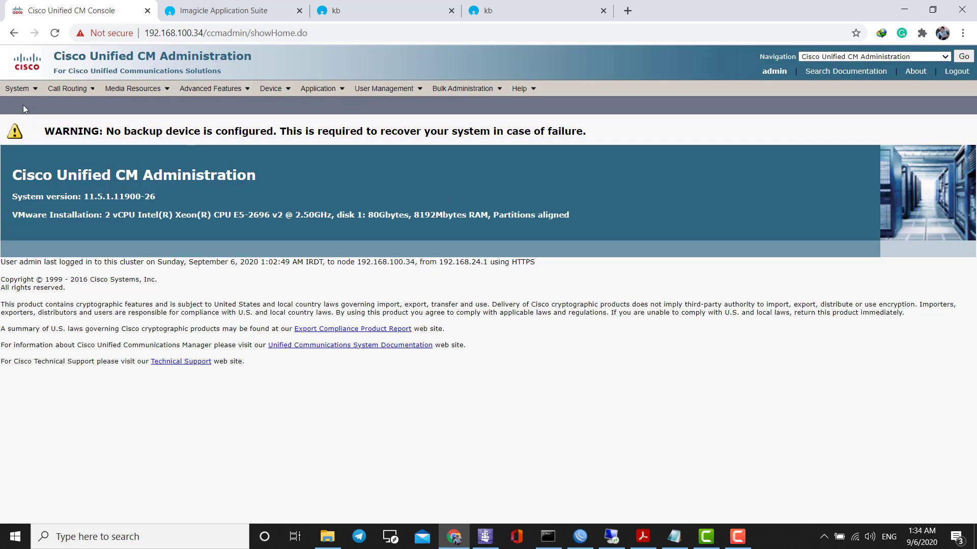
List the SIP trunk security profiles and make a copy of Non Secure SIP Trunk Profile.
mouse_move(24, 91)
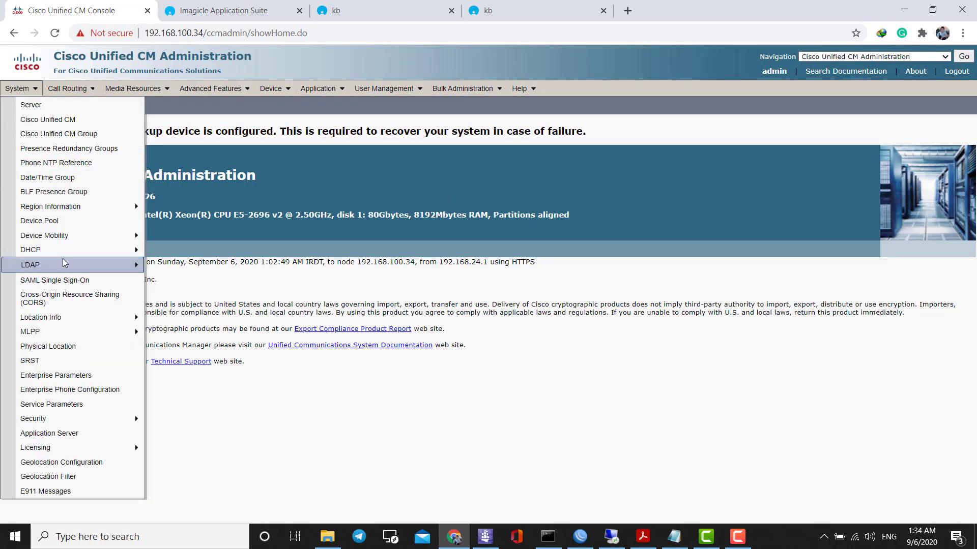
mouse_move(89, 422)
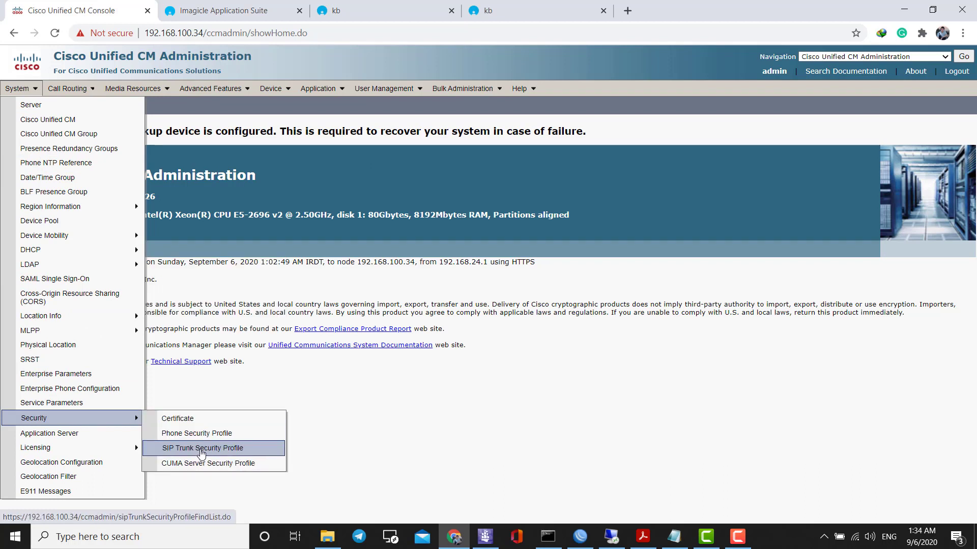
click(202, 450)
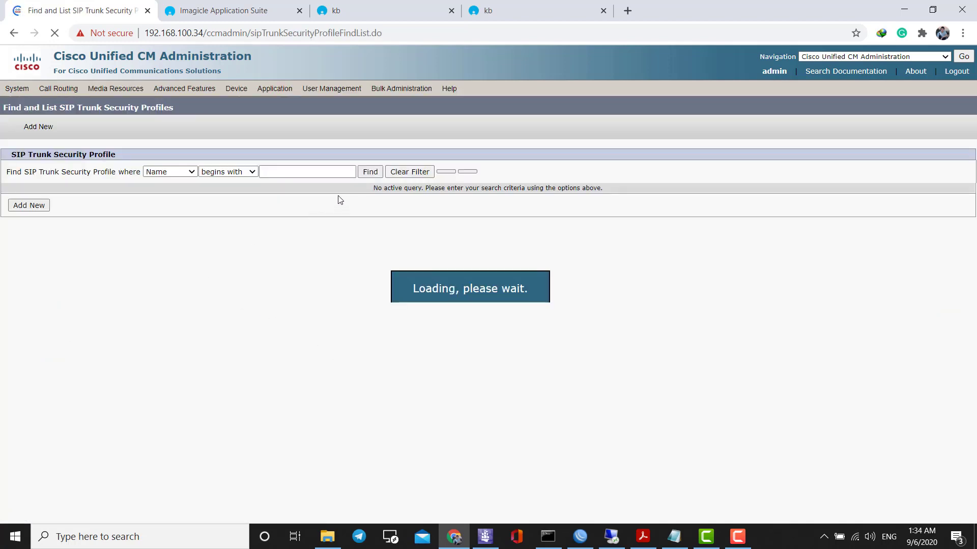
click(367, 173)
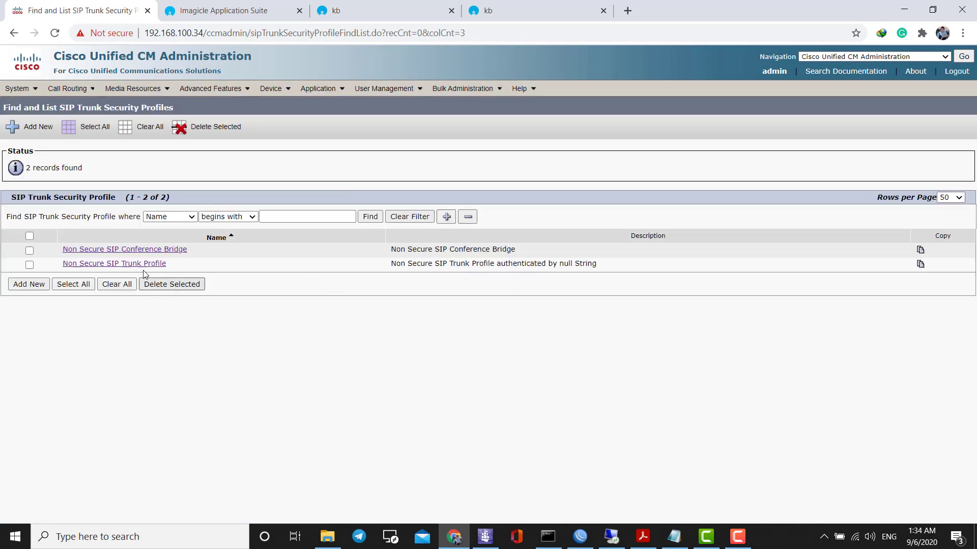
click(114, 265)
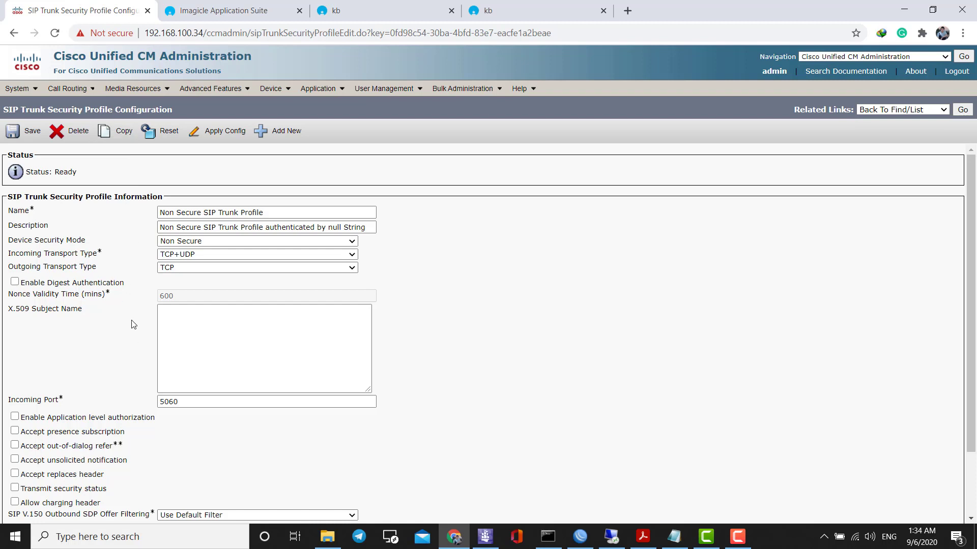
click(119, 138)
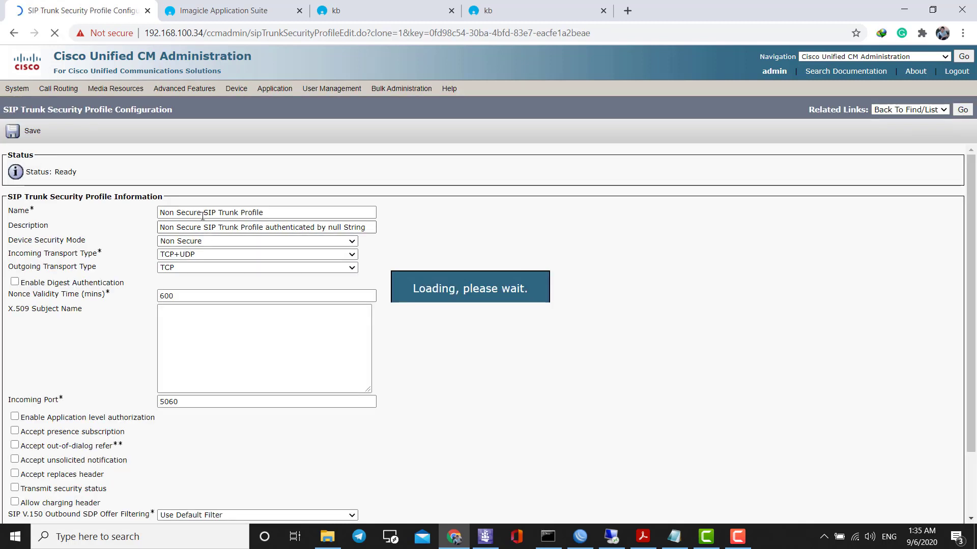
Name the copied security profile Stone-Fax and set its outgoing transport type to UDP.
drag(277, 213, 31, 226)
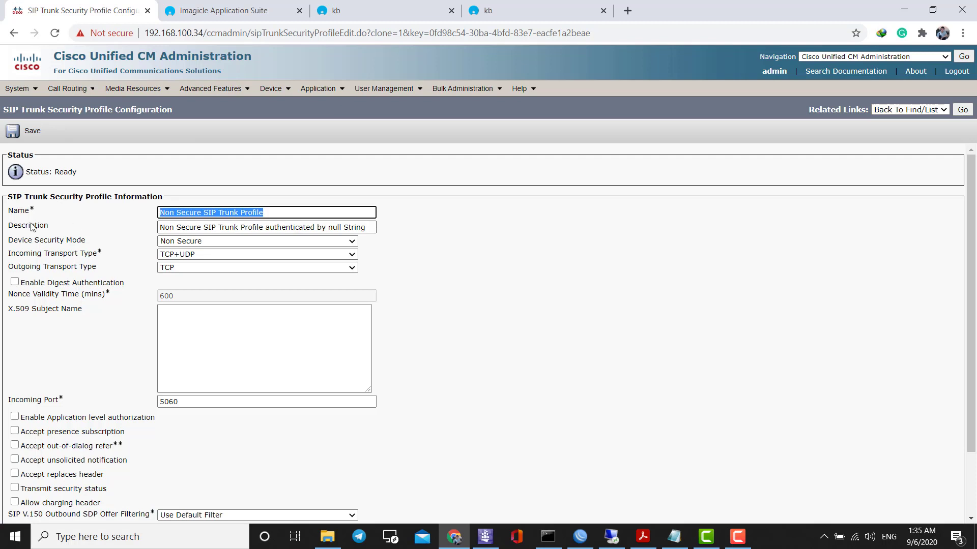
text(Stone)
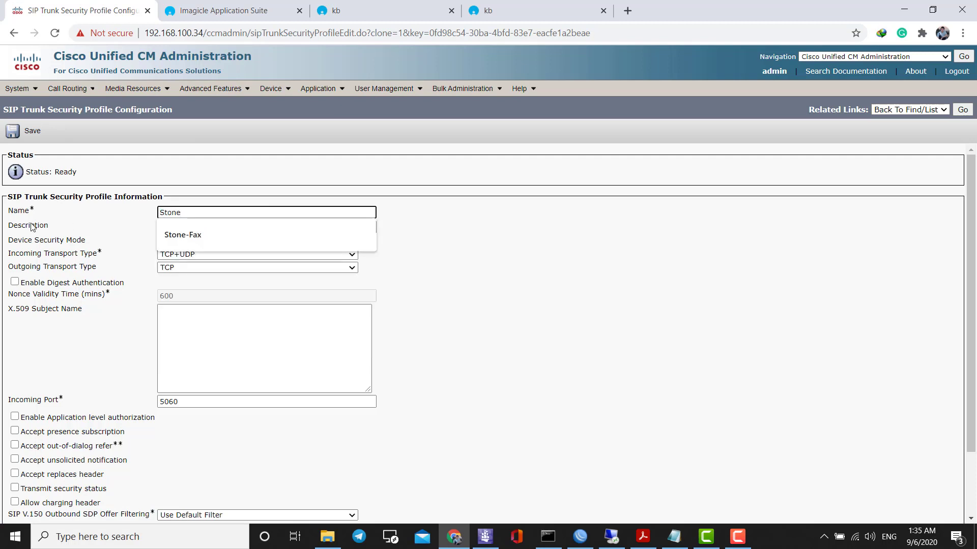
click(158, 235)
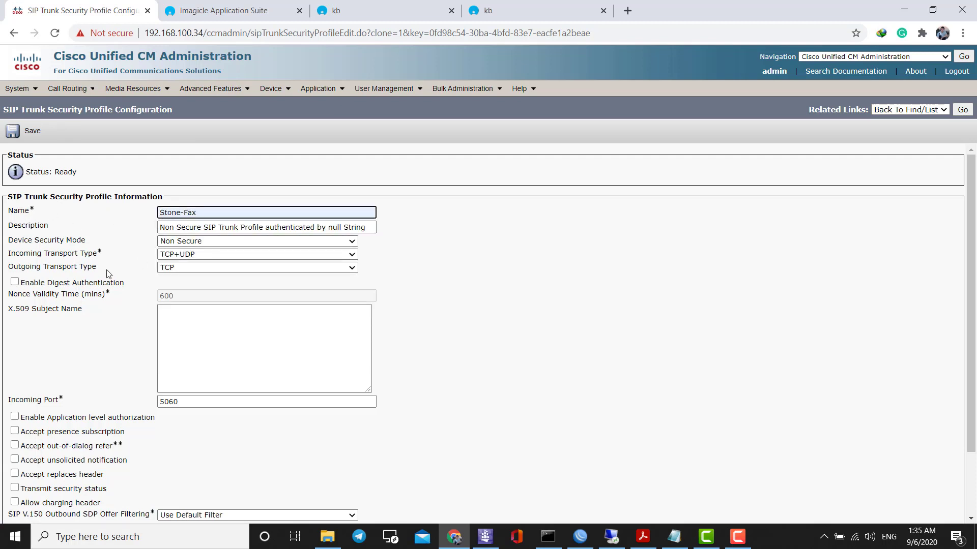
click(170, 268)
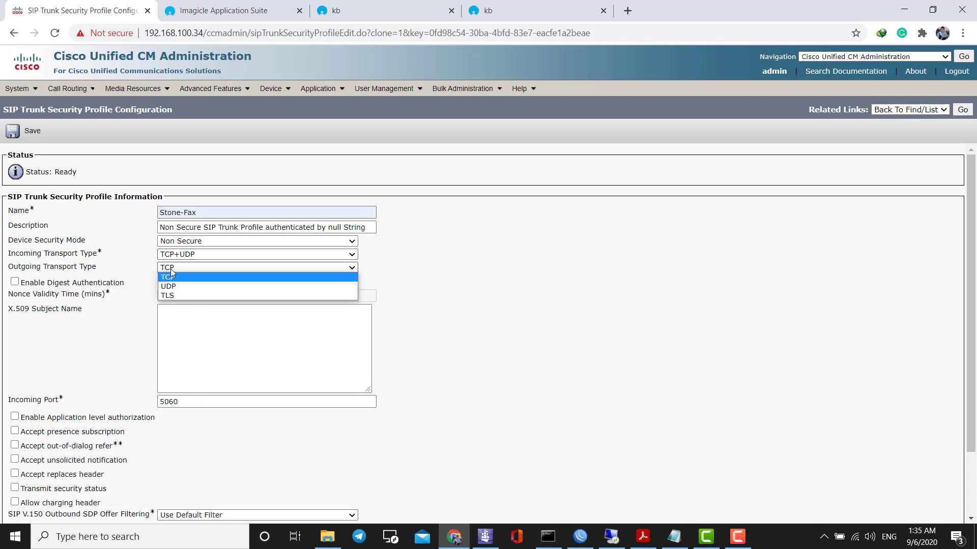
click(172, 287)
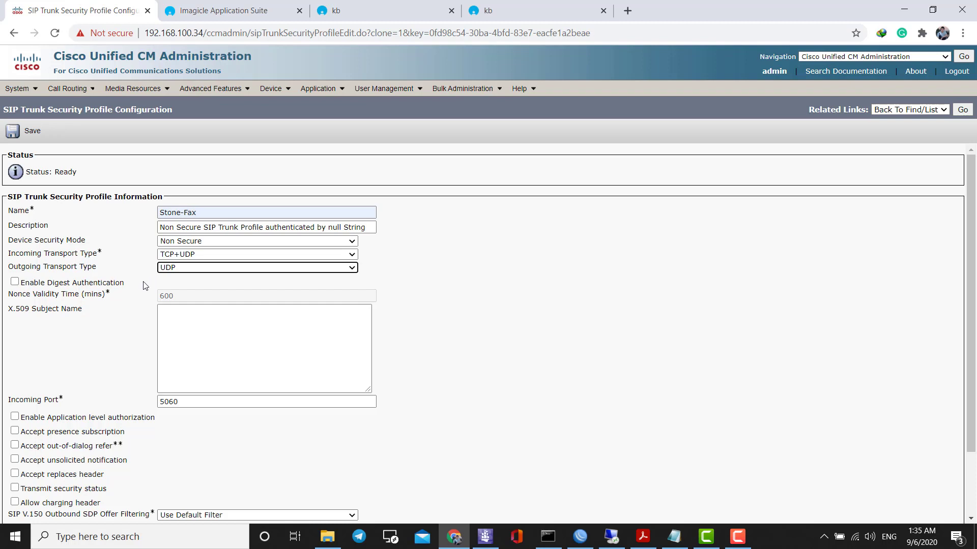
Enable accepting presence subscription, out-of-dialog refer, unsolicited notification and replaces header for the Stone-Fax profile.
scroll(142, 297, down, 2)
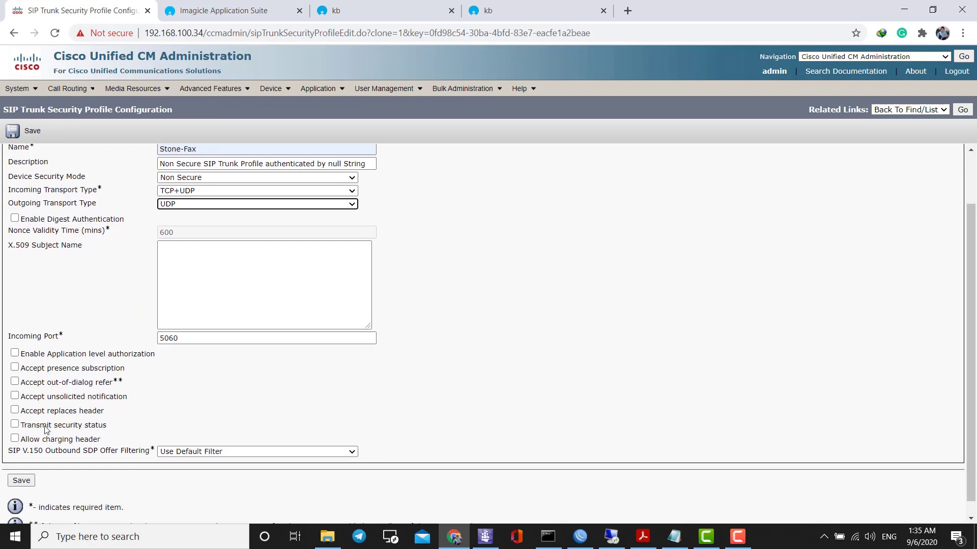
click(15, 367)
click(14, 381)
click(15, 396)
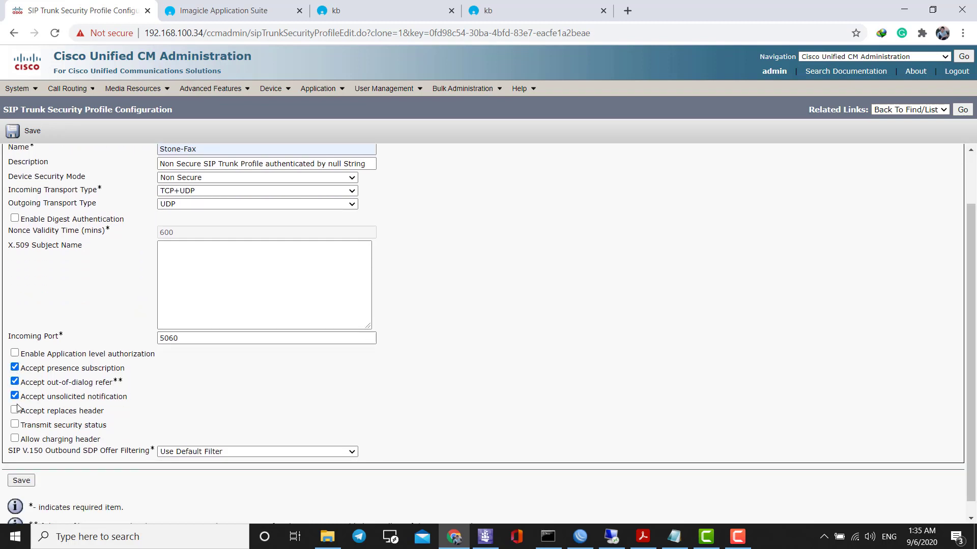
click(14, 410)
scroll(274, 397, down, 1)
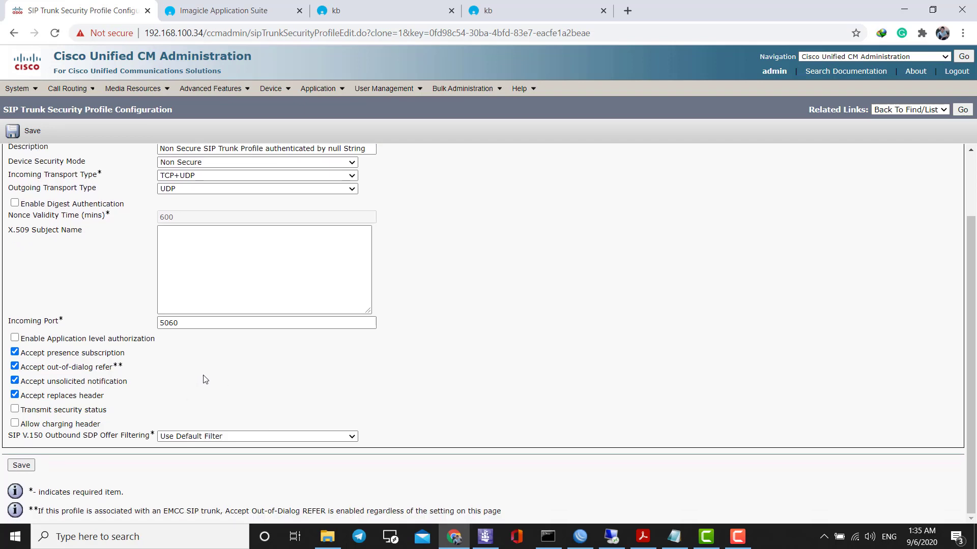
Save the Stone-Fax security profile and return to the list of SIP trunk security profiles.
scroll(69, 388, up, 3)
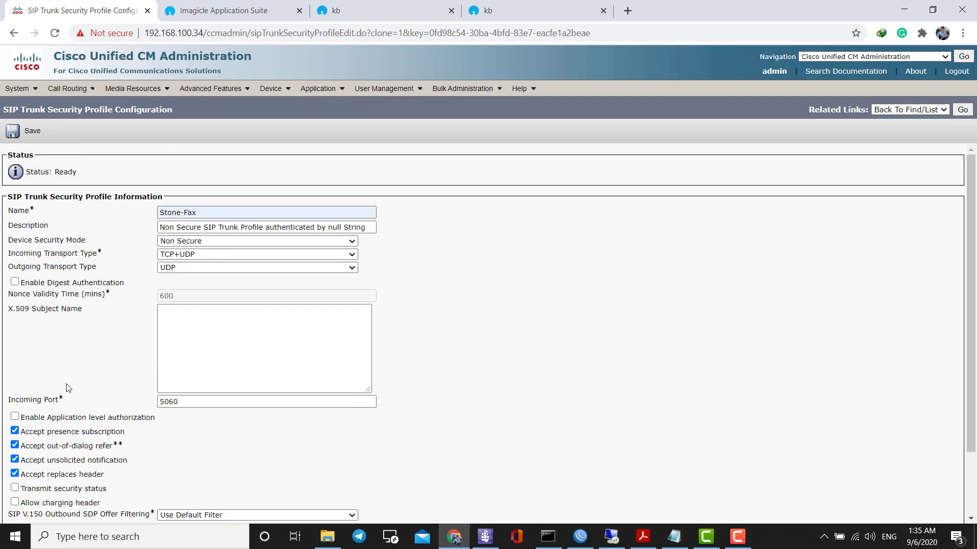
scroll(71, 390, down, 3)
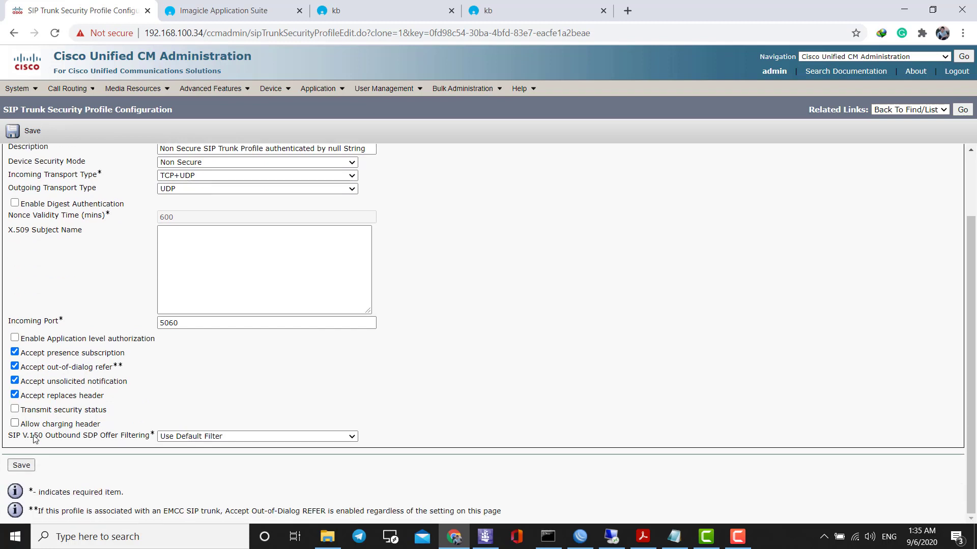
click(22, 466)
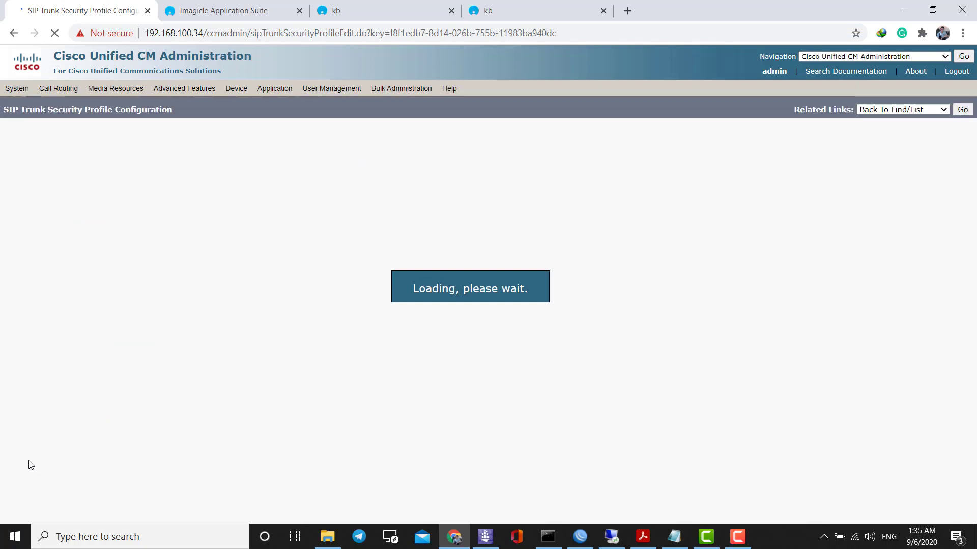
click(961, 111)
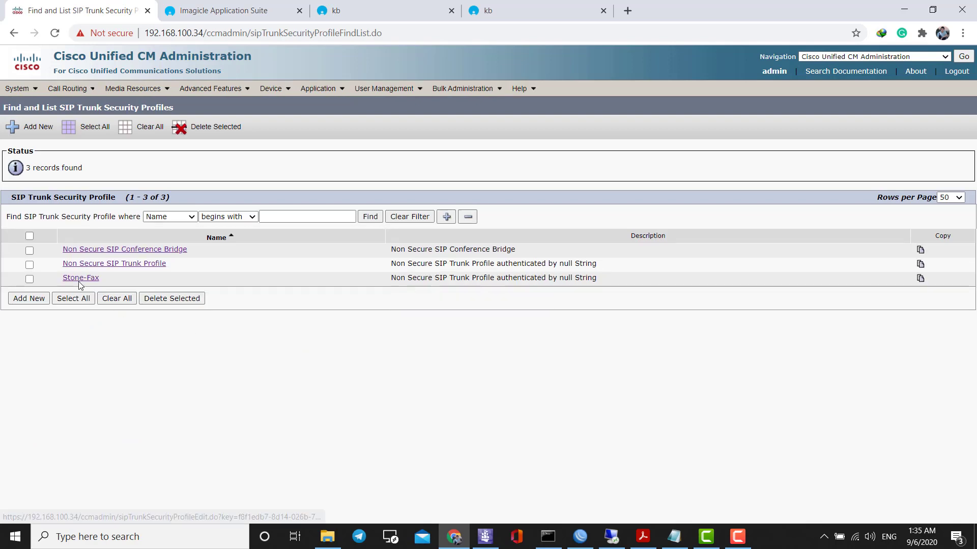
Check the Notepad checklist, add a new trunk of type SIP Trunk and continue to its configuration page.
click(674, 536)
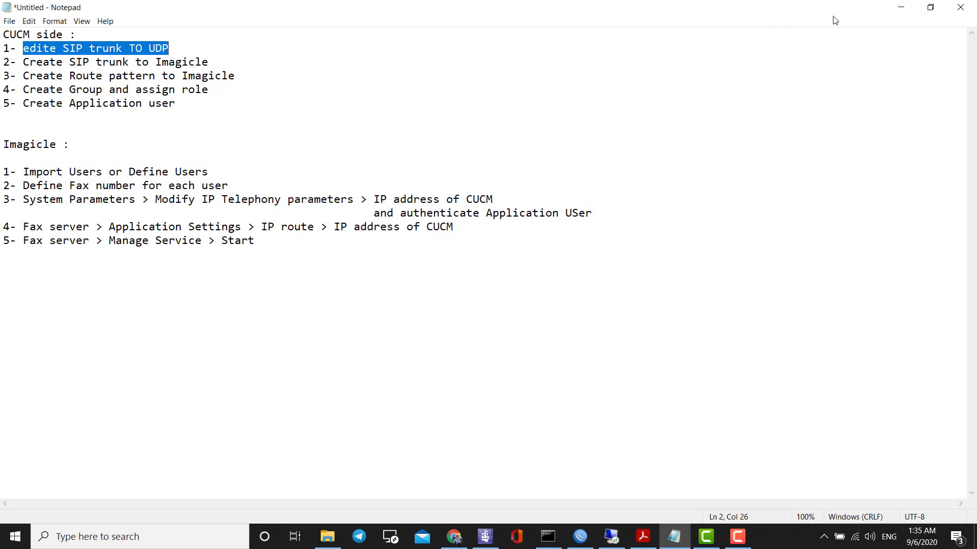
click(900, 8)
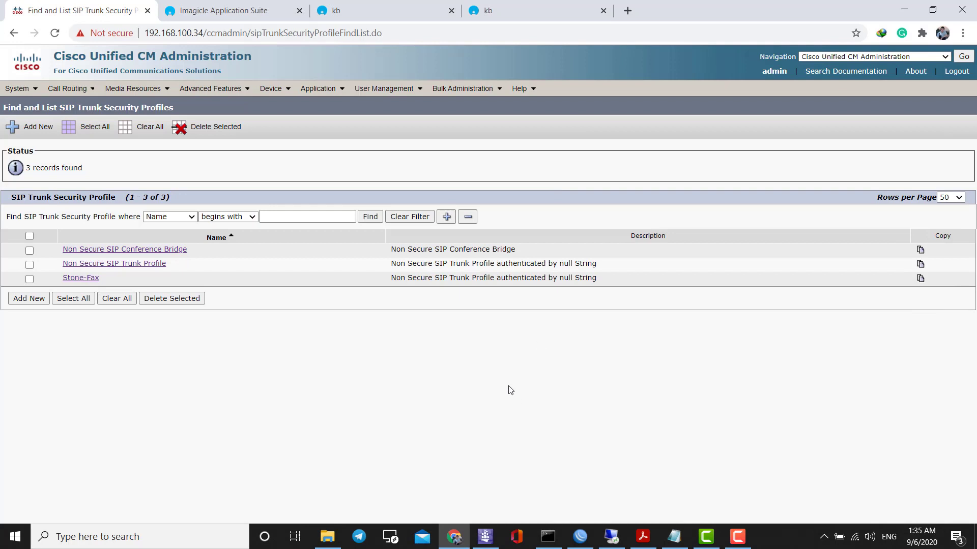
mouse_move(256, 94)
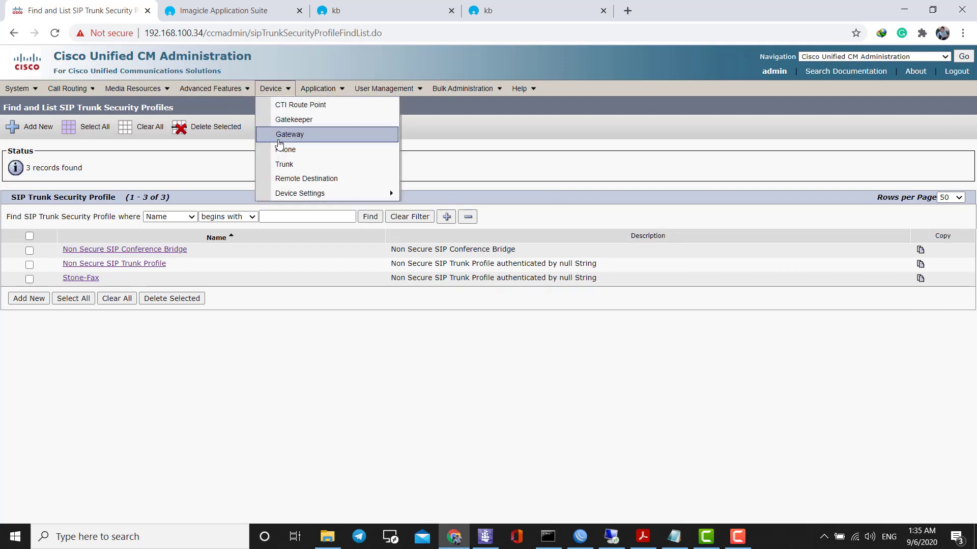
click(283, 169)
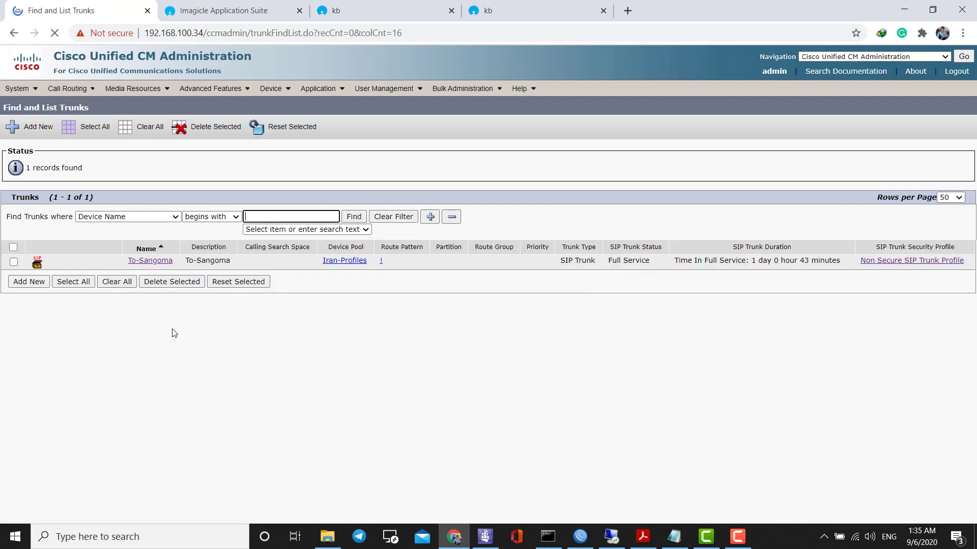
click(14, 128)
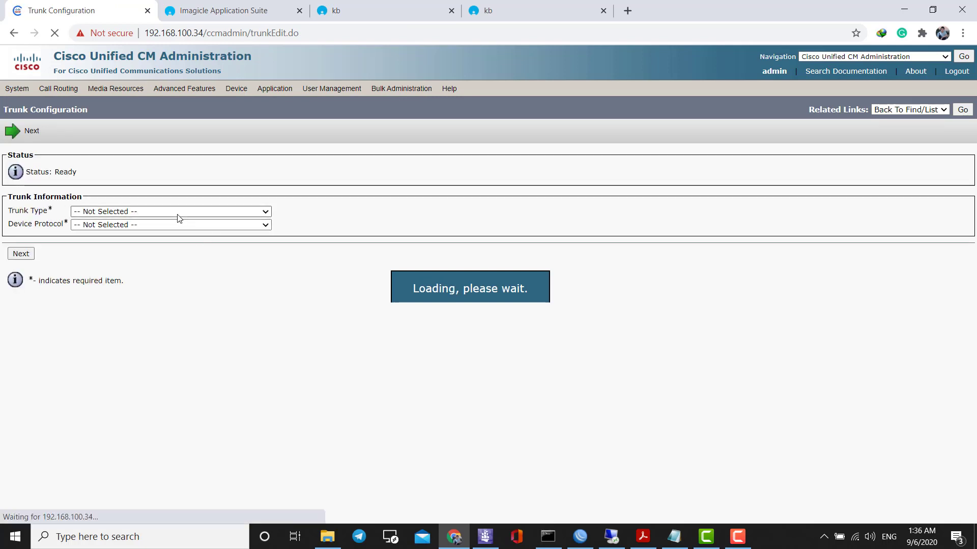
click(177, 212)
click(176, 258)
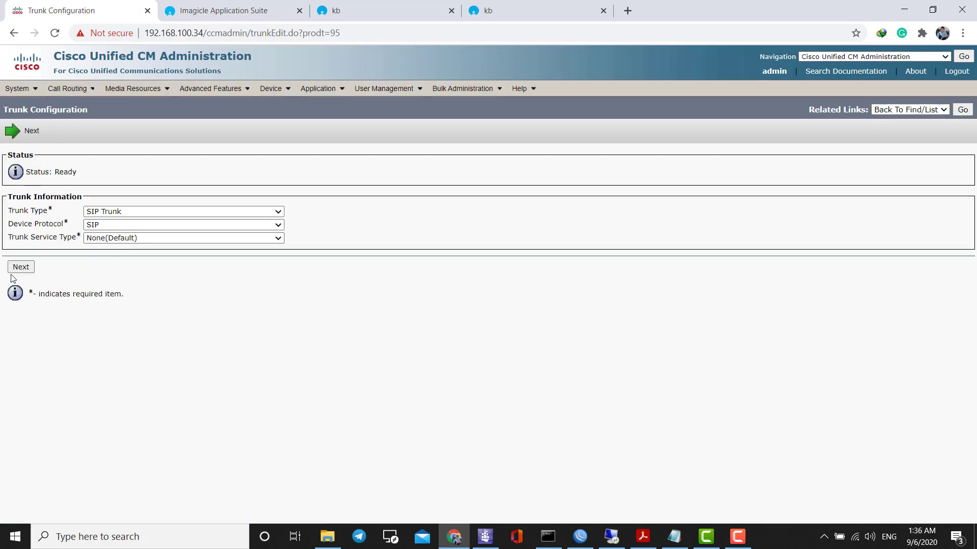
click(21, 266)
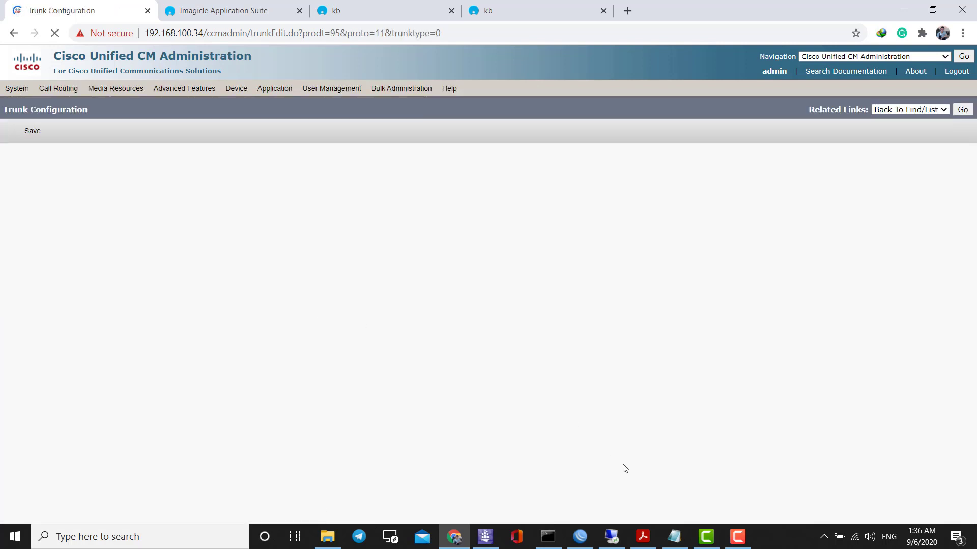
Look through the Imagicle knowledge base page on AXL access and open its StoneFax section in a separate browser tab.
click(262, 7)
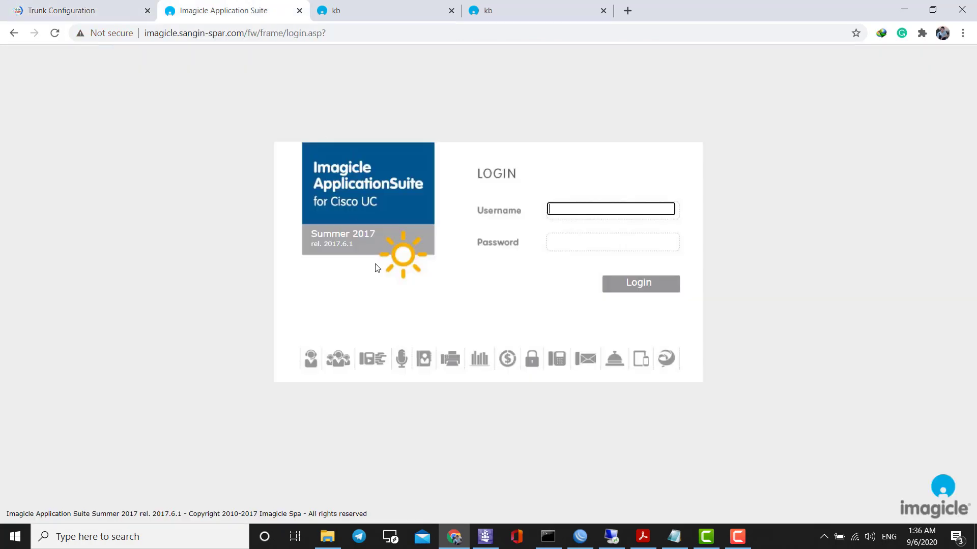
click(426, 16)
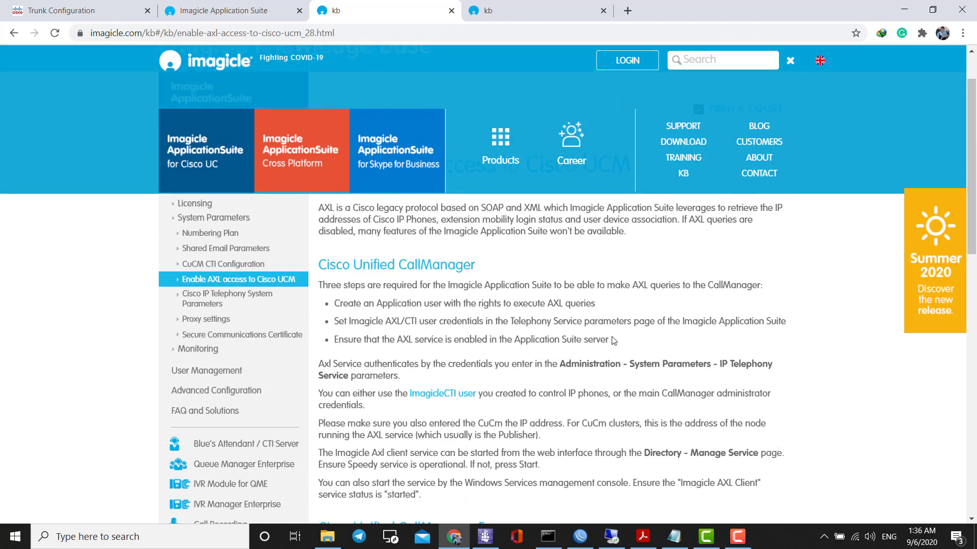
scroll(621, 341, down, 5)
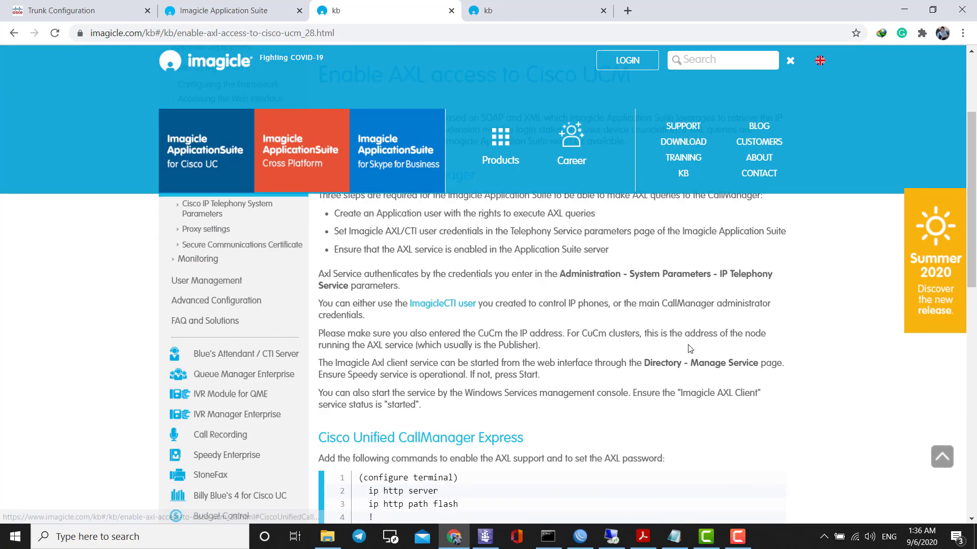
scroll(689, 352, down, 4)
scroll(689, 352, up, 5)
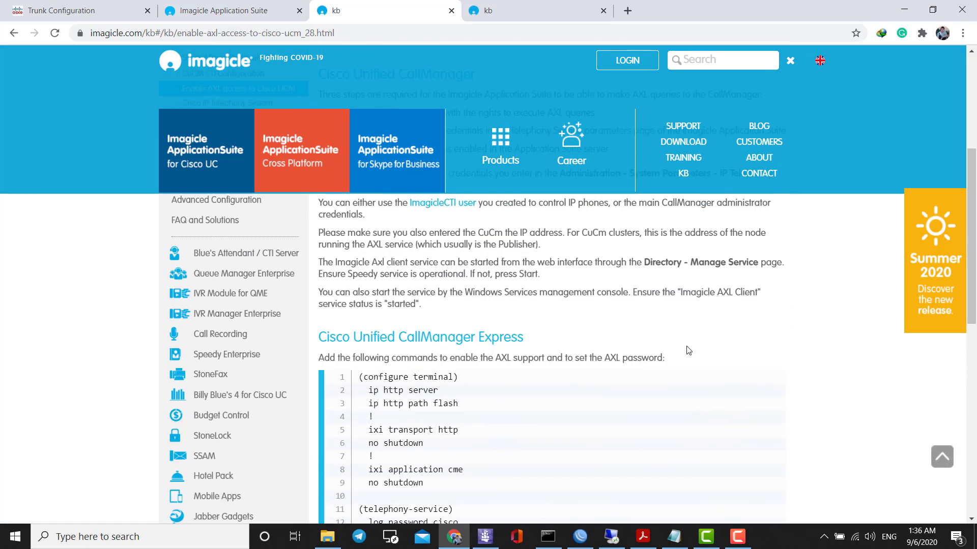
scroll(538, 348, up, 3)
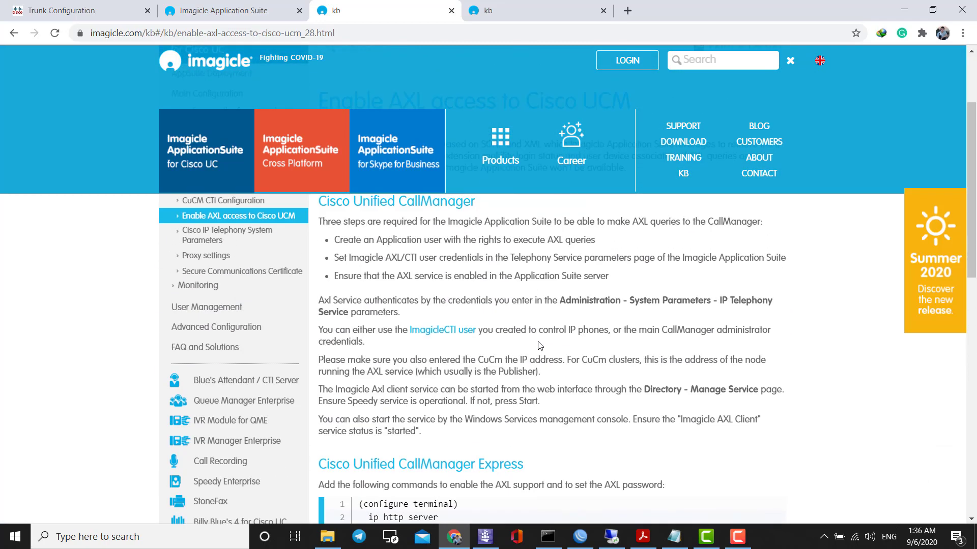
scroll(542, 342, up, 3)
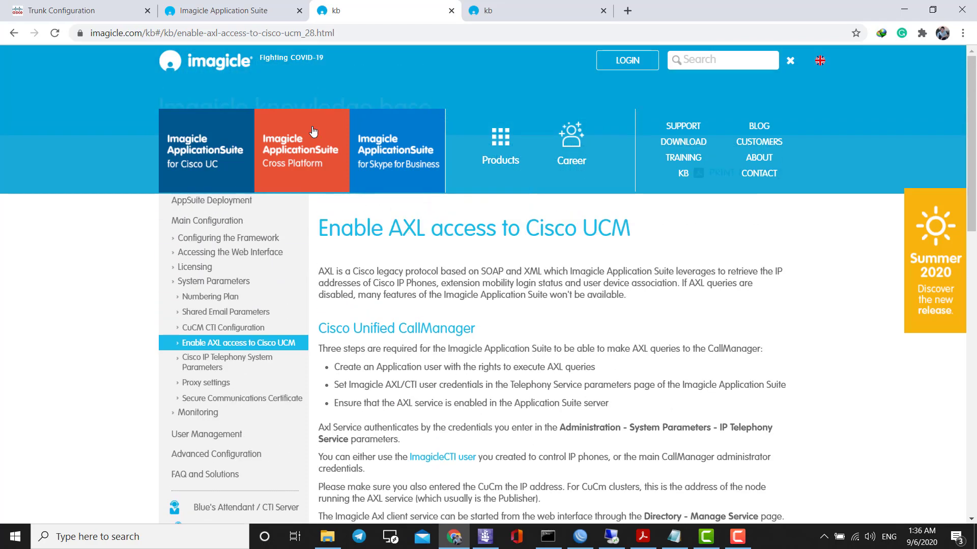
scroll(270, 262, down, 5)
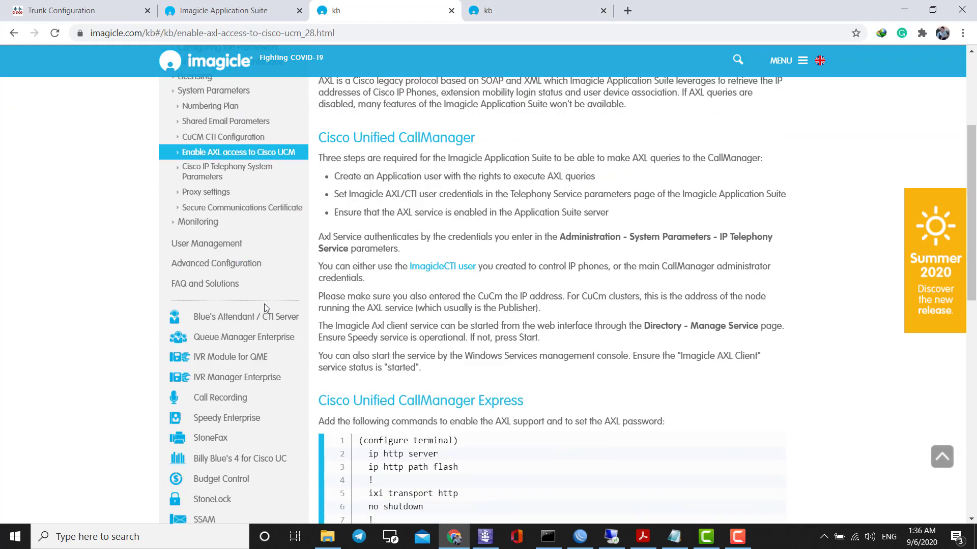
right_click(220, 377)
click(226, 382)
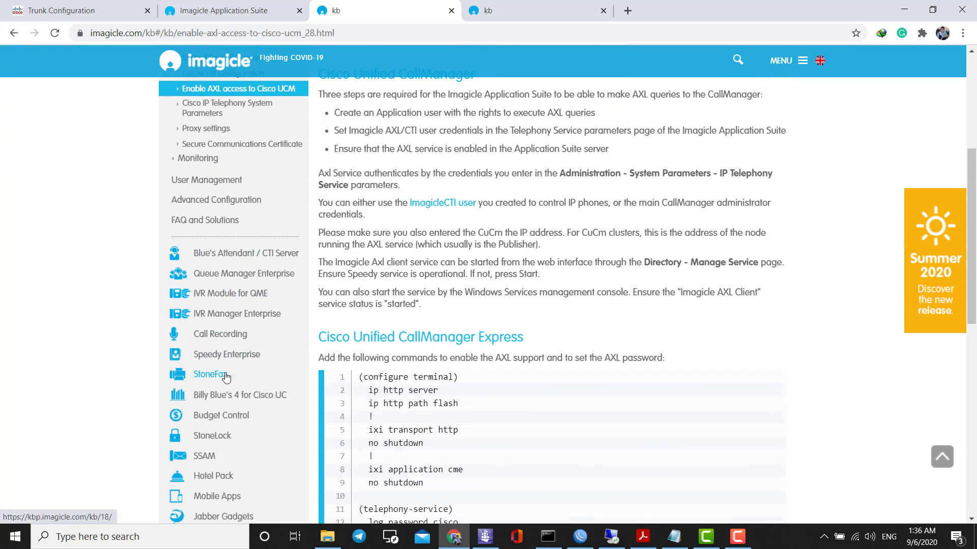
click(100, 6)
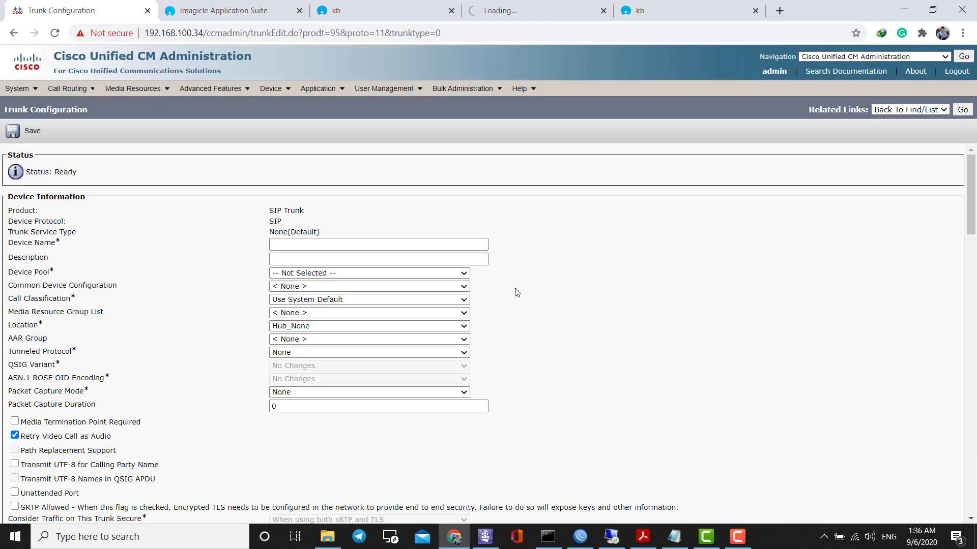
Review the StoneFax administration guide topics in the knowledge base and return to the trunk configuration page.
click(519, 18)
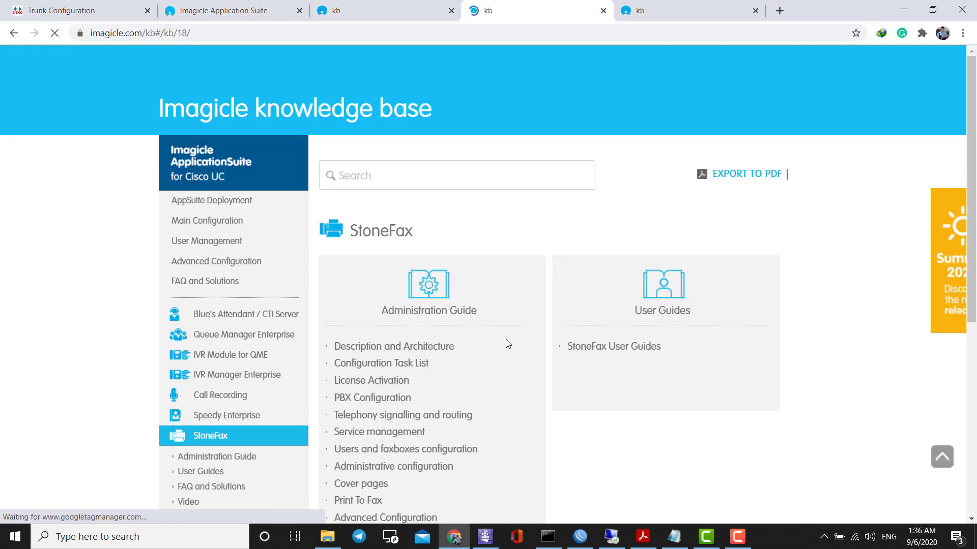
scroll(507, 344, down, 2)
scroll(364, 336, down, 2)
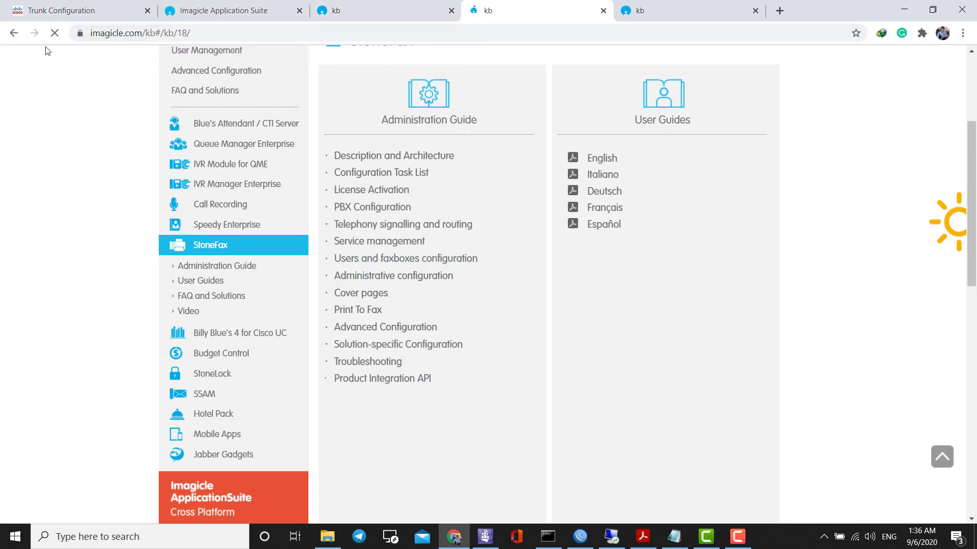
click(55, 11)
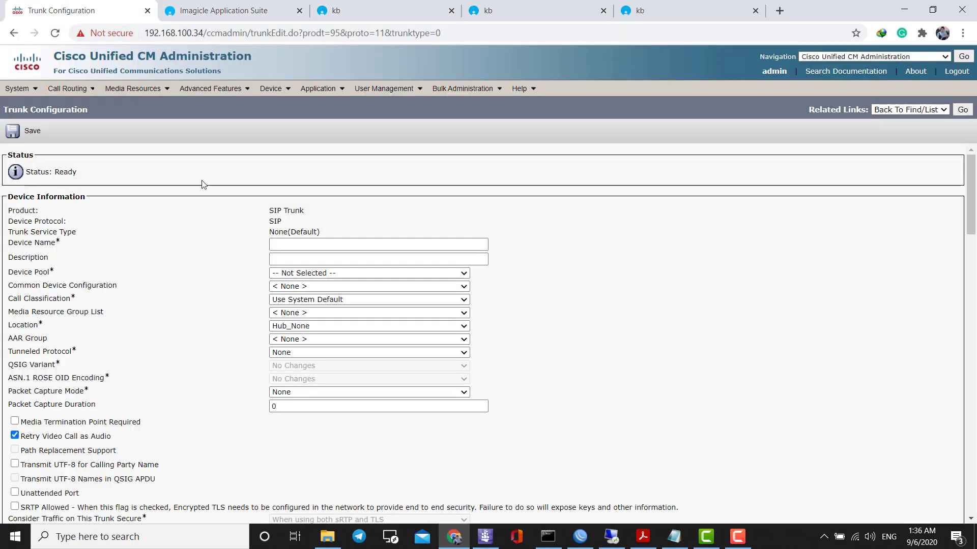
Name the new SIP trunk device Imagicle-FaxServer.
click(291, 245)
click(399, 242)
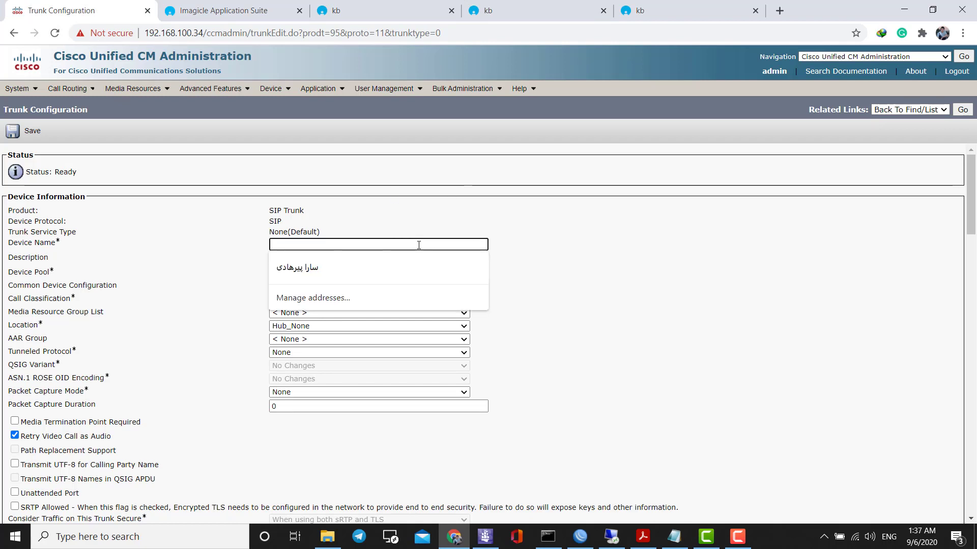
text(Imagicle)
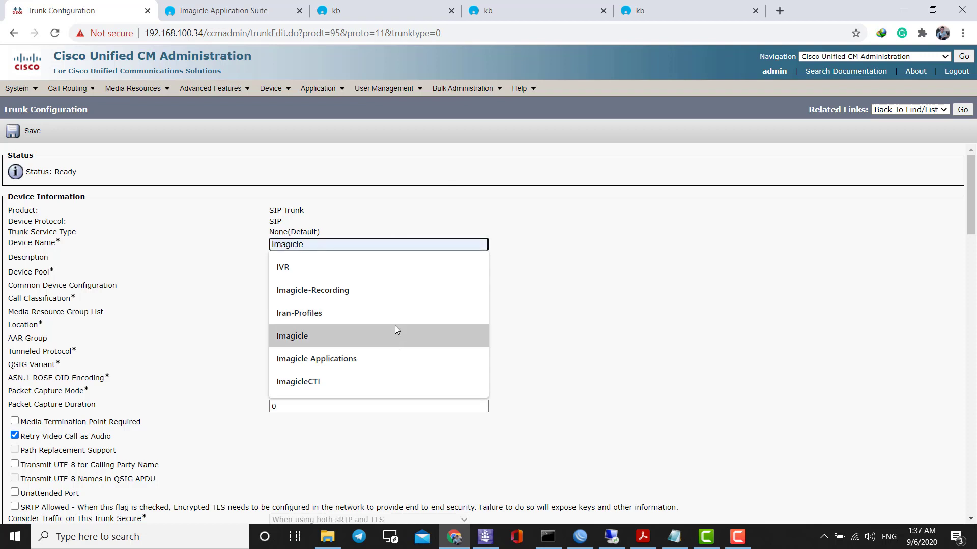
click(395, 326)
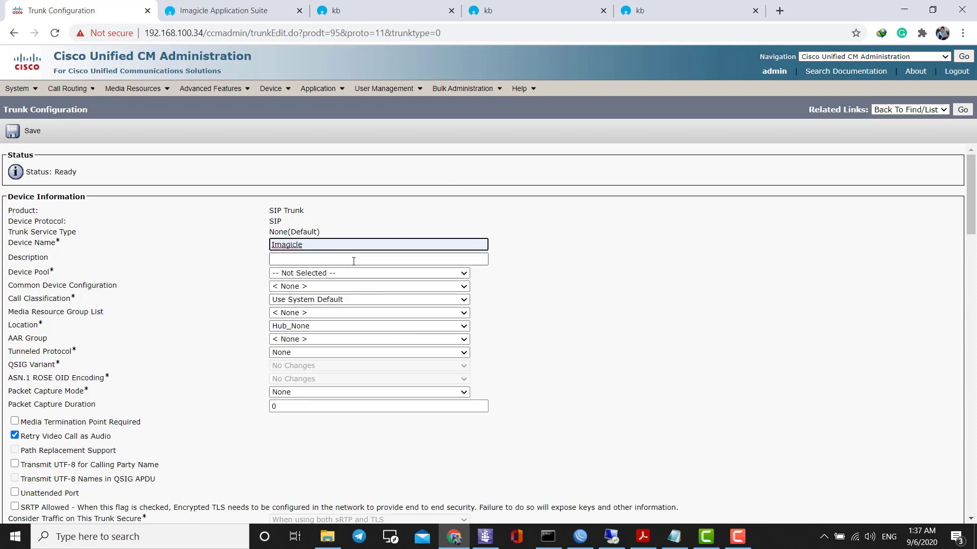
text(-Recording)
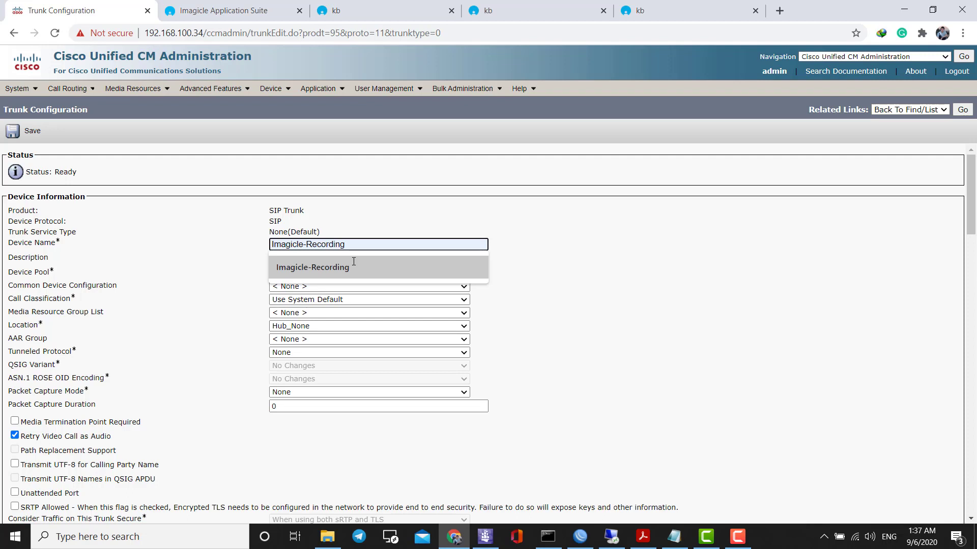
text(FaxServer)
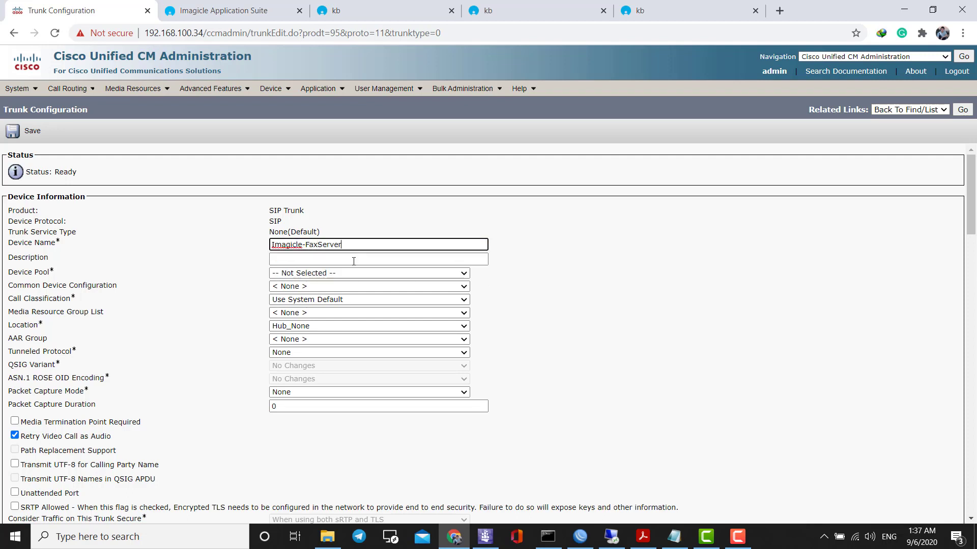
Leave the trunk's description empty and assign the Iran-Profiles device pool.
click(354, 261)
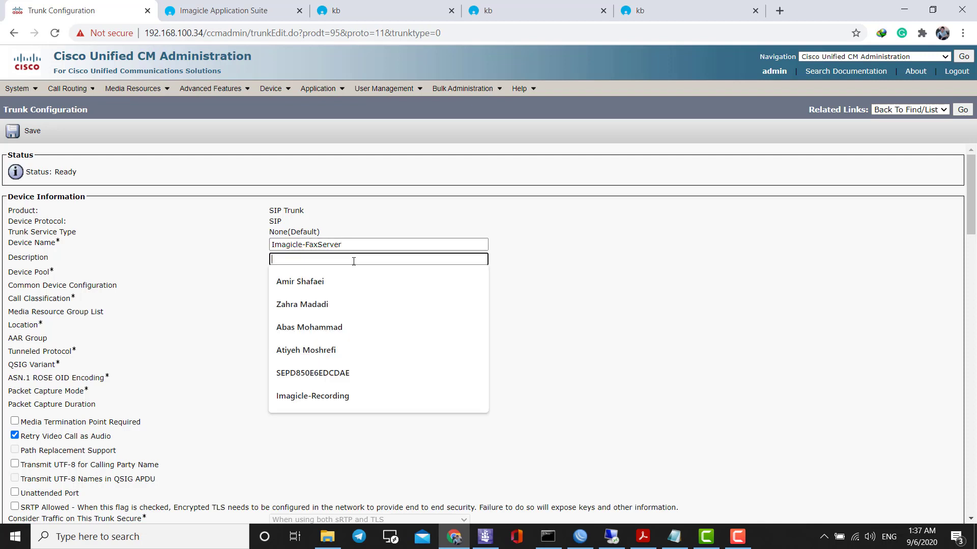
click(574, 269)
click(280, 273)
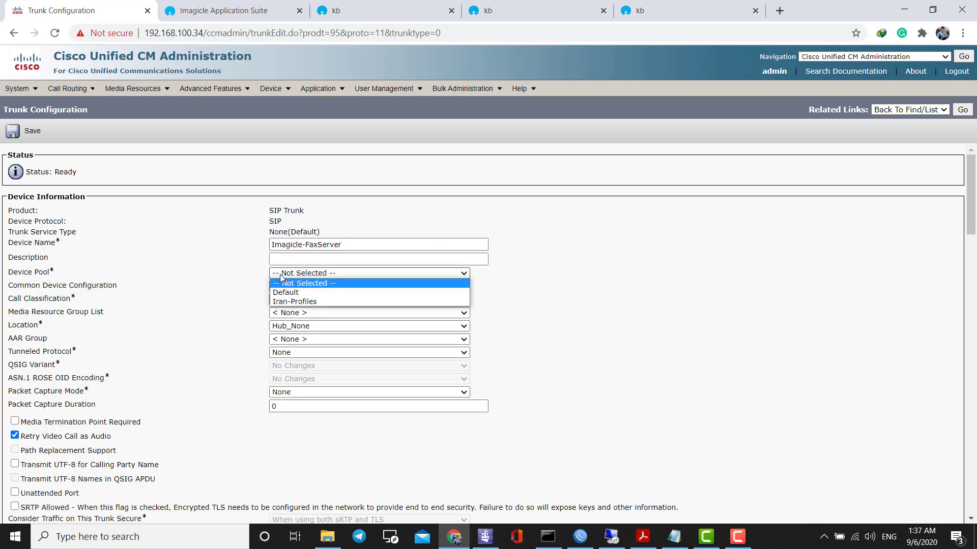
click(294, 302)
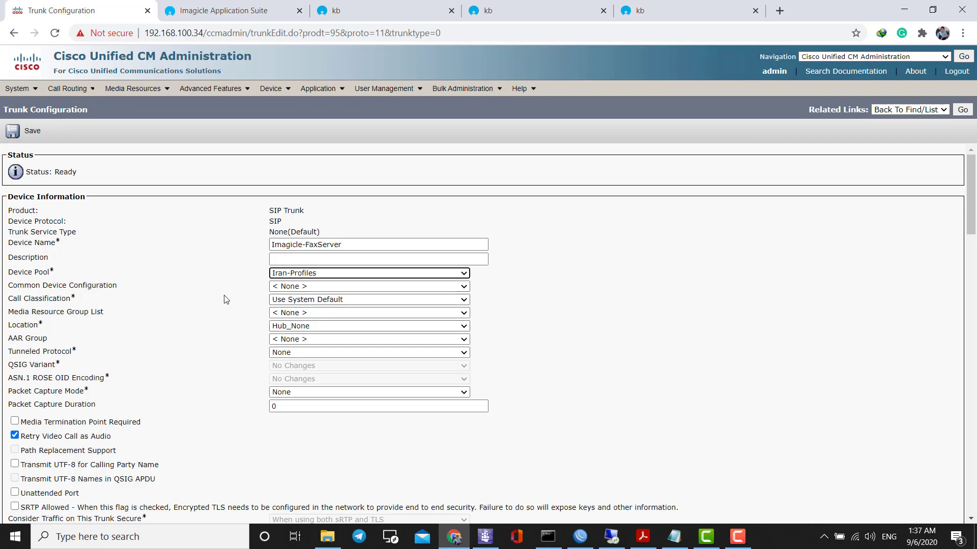
Set the trunk's SIP destination address to 192.168.100.38.
scroll(227, 300, down, 1)
scroll(226, 299, down, 9)
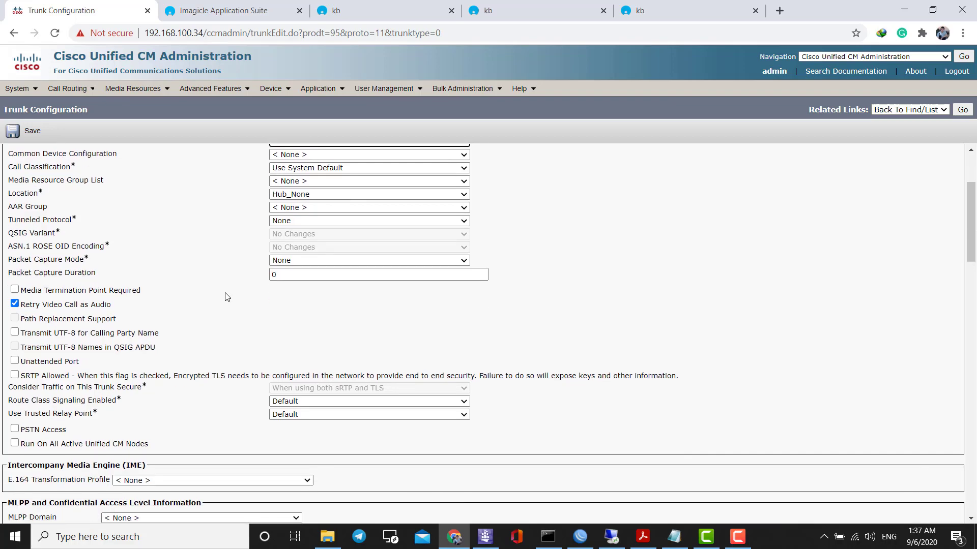
scroll(230, 295, down, 10)
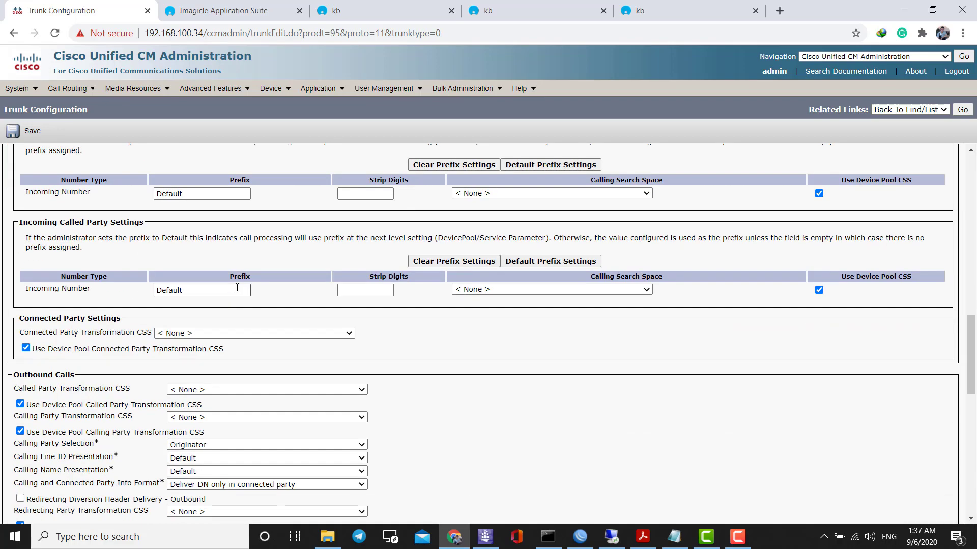
scroll(236, 291, down, 1)
click(179, 299)
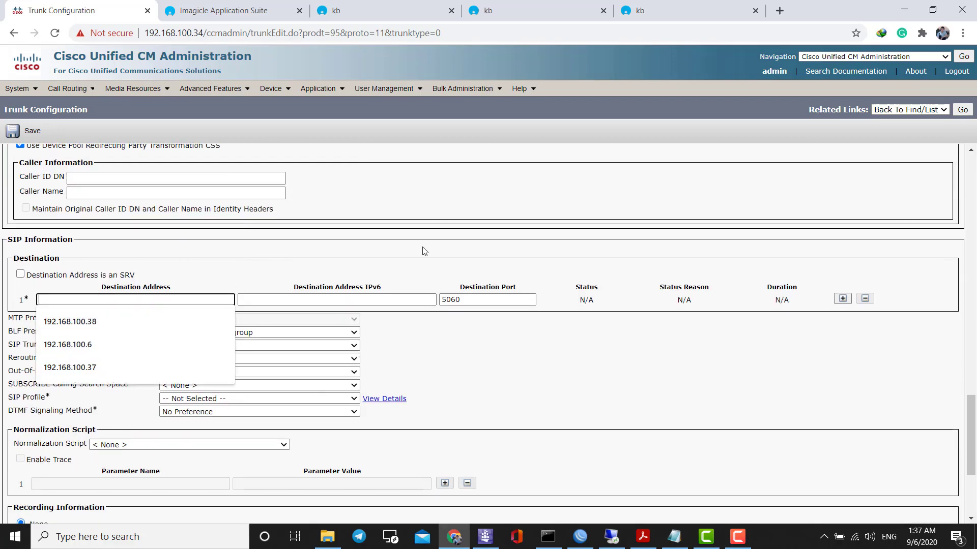
click(180, 316)
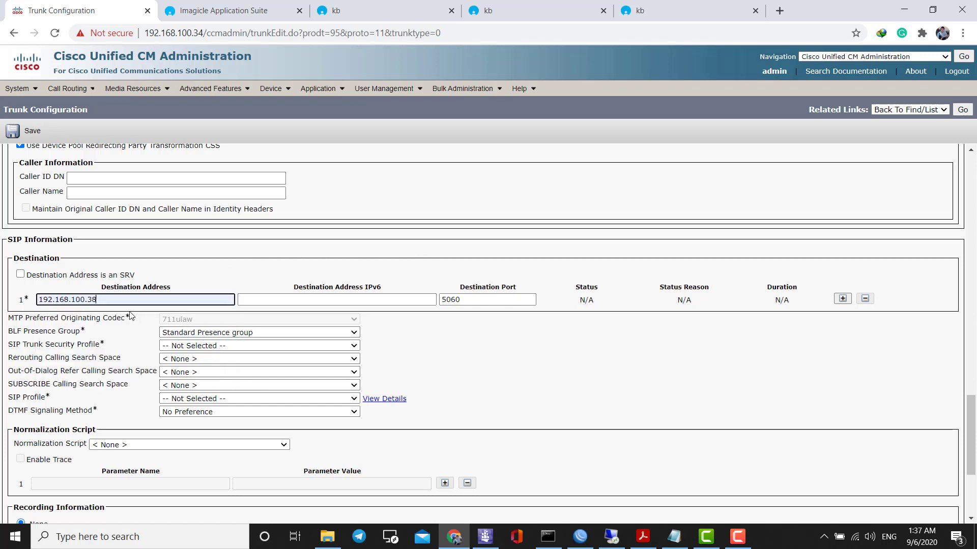
drag(88, 299, 98, 300)
click(457, 355)
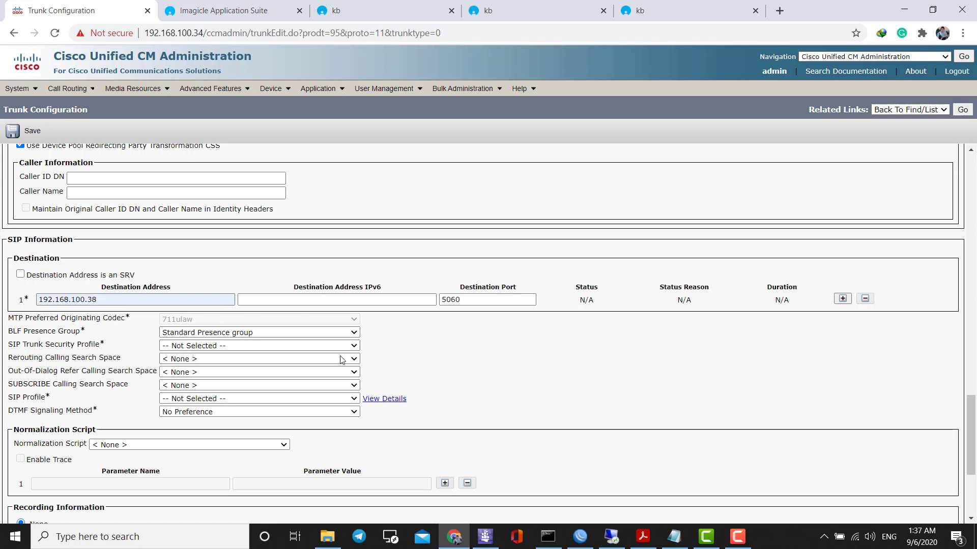
Choose Stone-Fax as the SIP trunk security profile and SIP-OPTION-PING-FAX as the SIP profile.
click(172, 347)
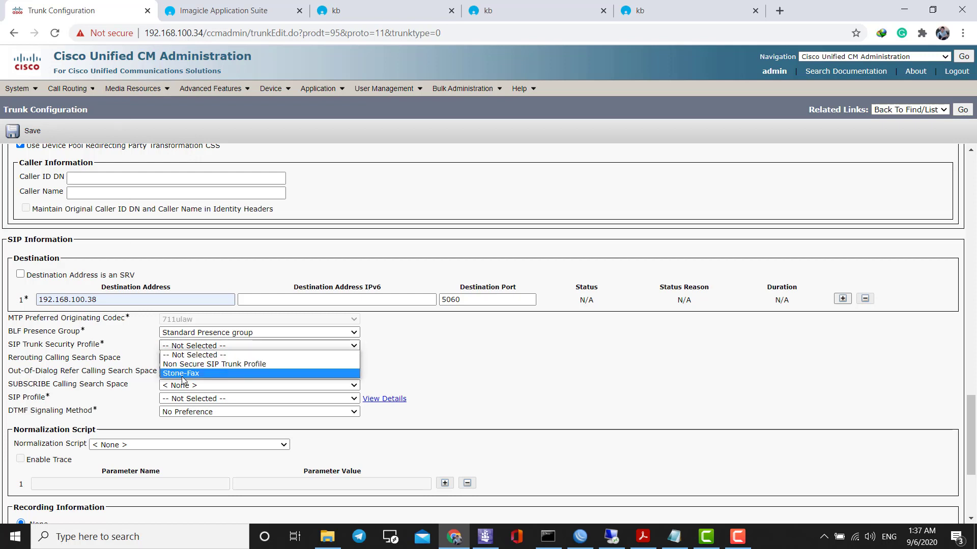
click(184, 375)
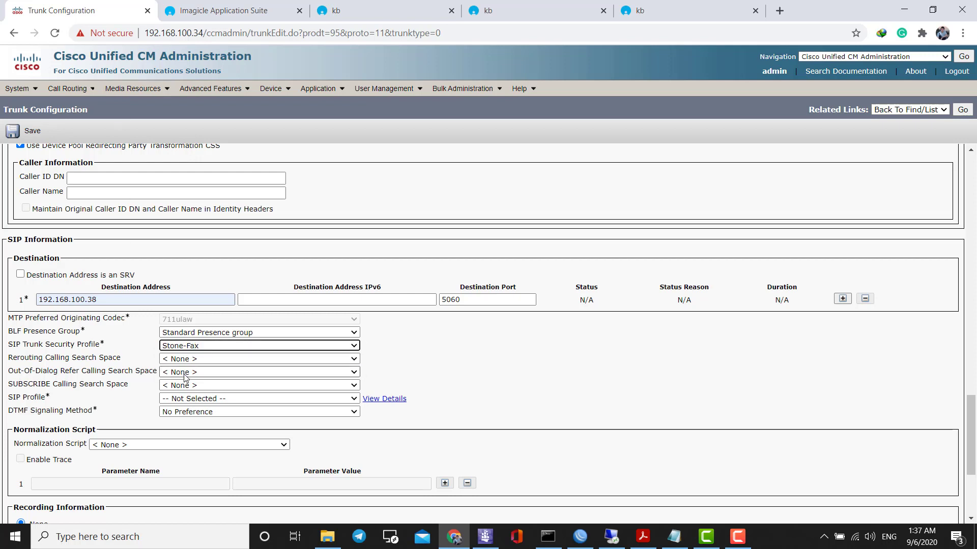
click(193, 399)
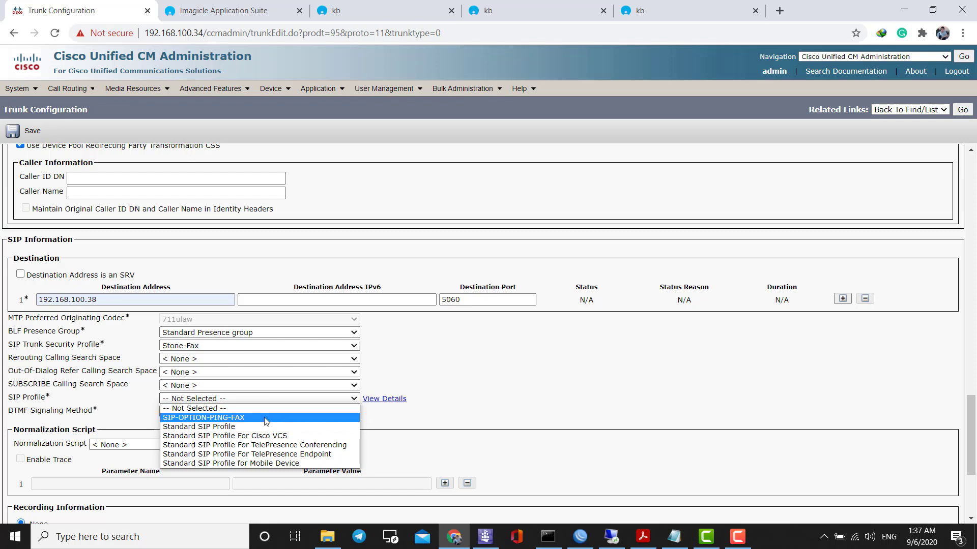
click(219, 419)
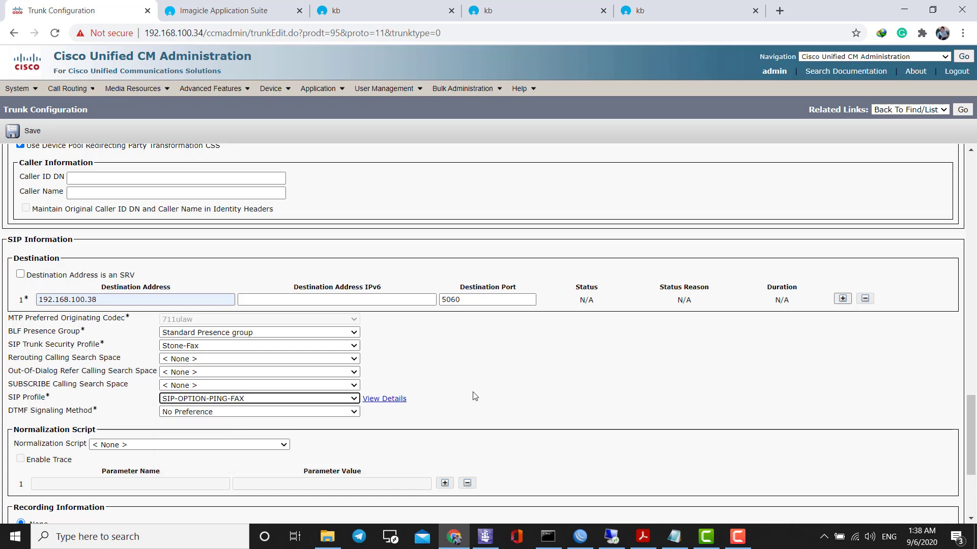
Review the remaining trunk settings, save the Imagicle-FaxServer trunk and dismiss the confirmation message.
scroll(475, 401, up, 3)
scroll(458, 407, down, 6)
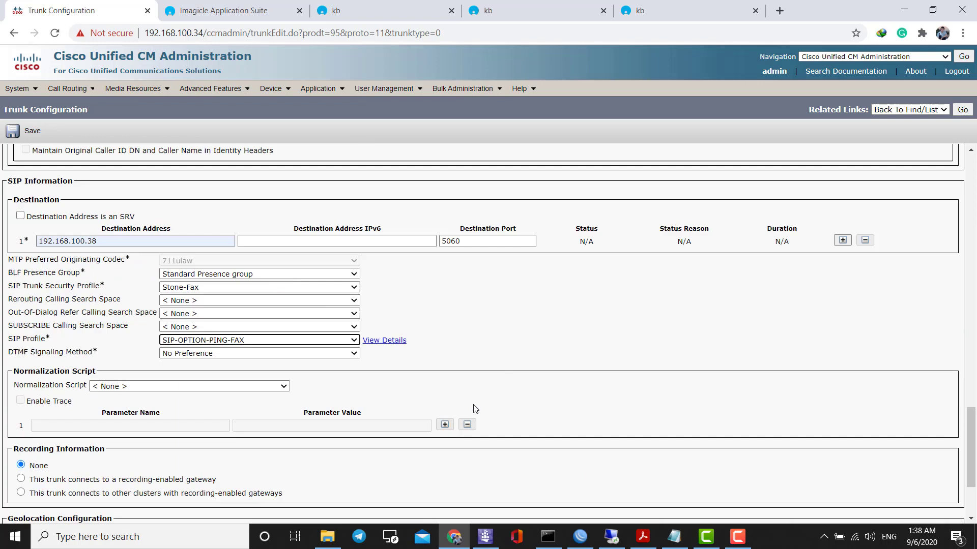
scroll(405, 421, down, 2)
scroll(387, 425, up, 5)
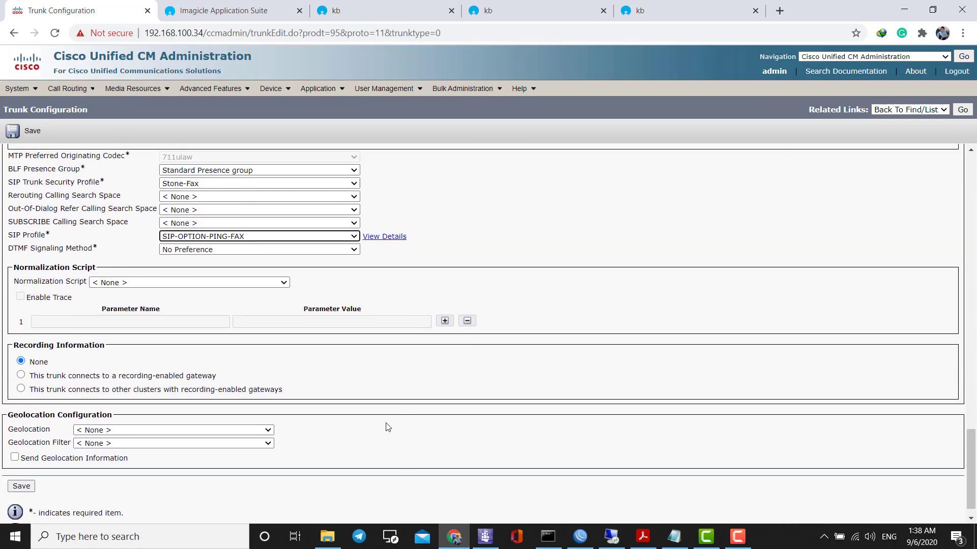
scroll(388, 427, up, 2)
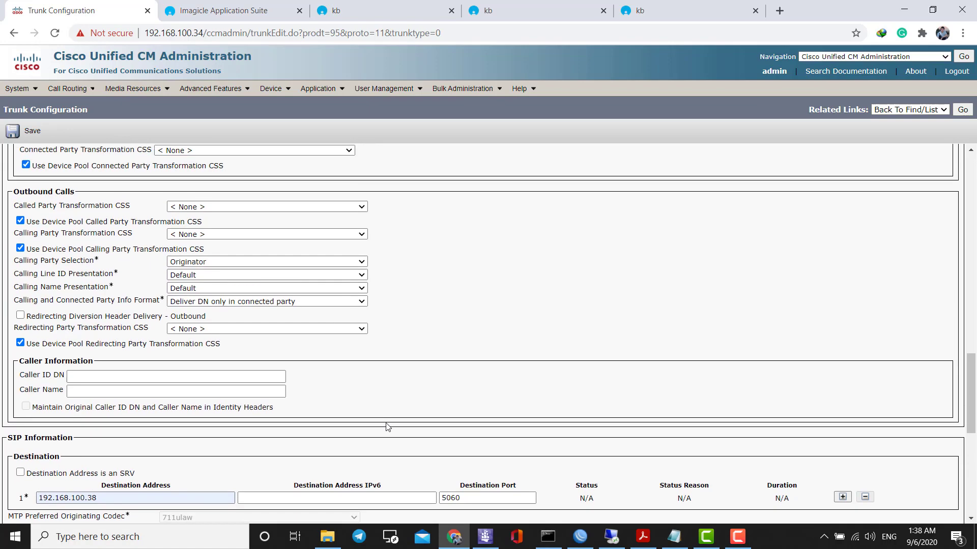
scroll(386, 426, up, 8)
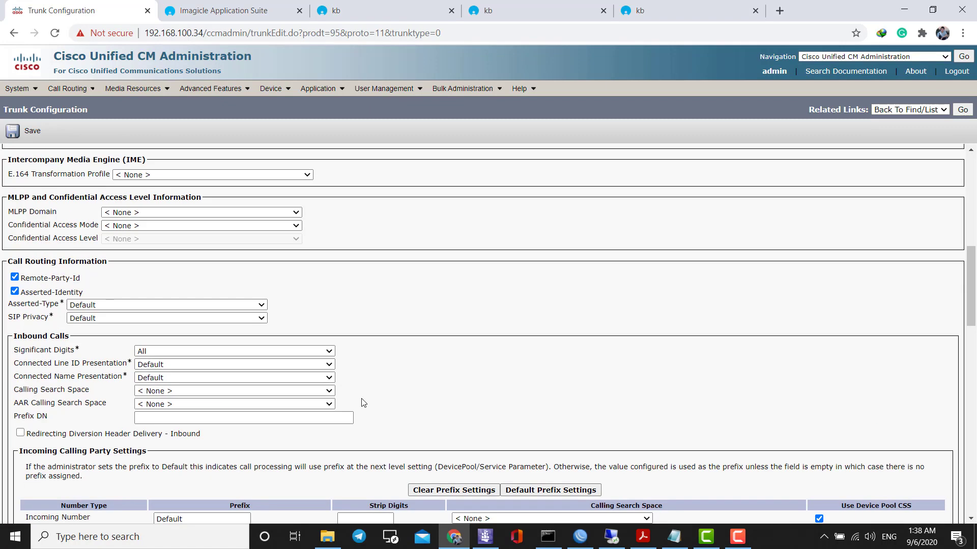
scroll(356, 397, up, 9)
click(28, 131)
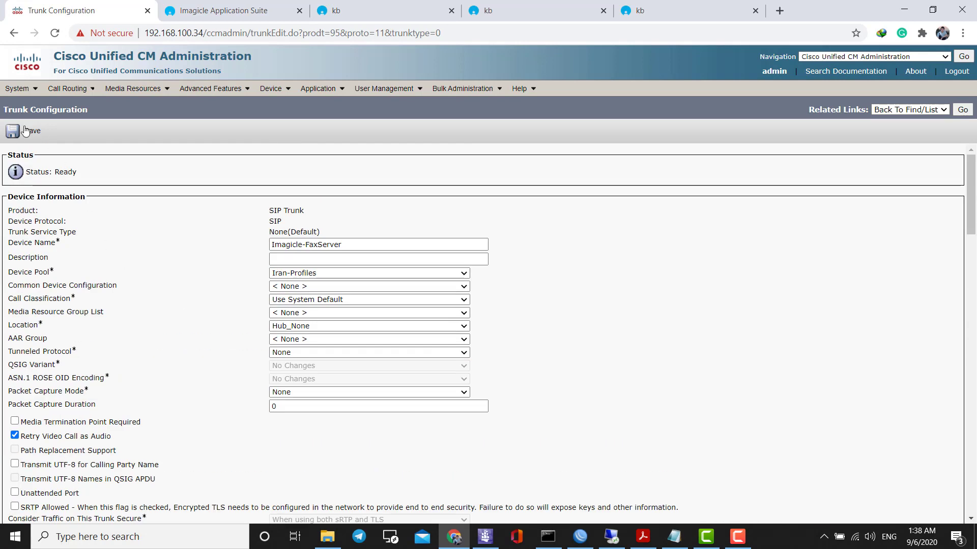
click(584, 131)
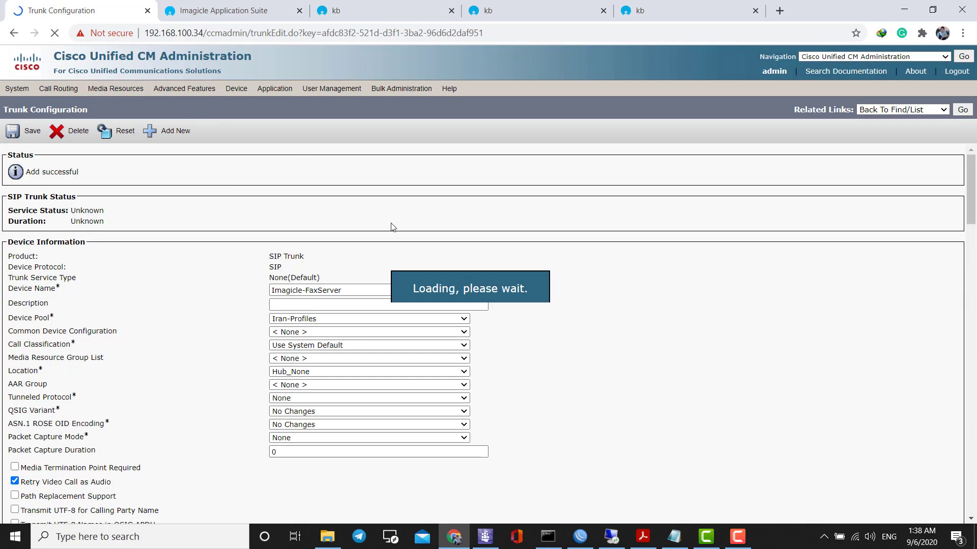
Open the SIP-OPTION-PING-FAX SIP profile from the SIP profile list and examine its SIP OPTIONS Ping settings.
mouse_move(267, 92)
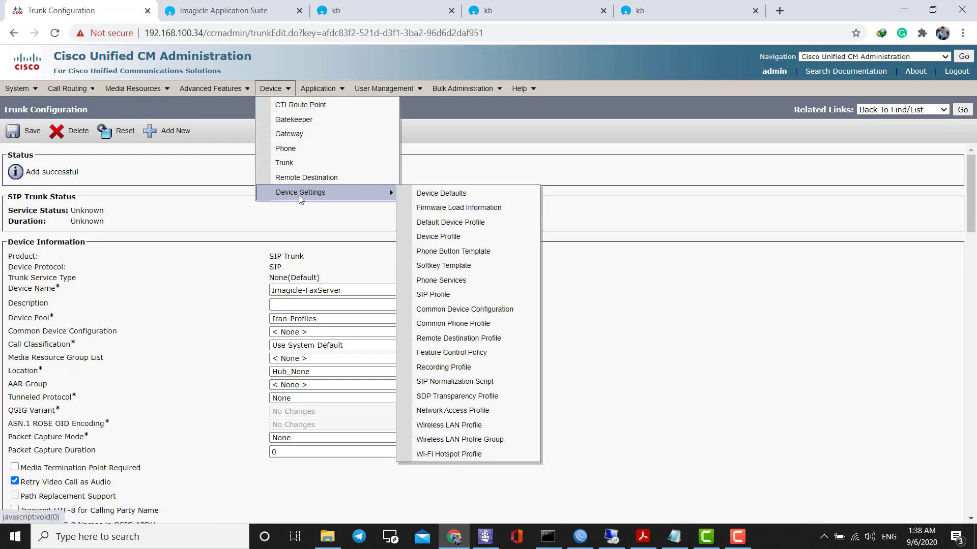
click(479, 296)
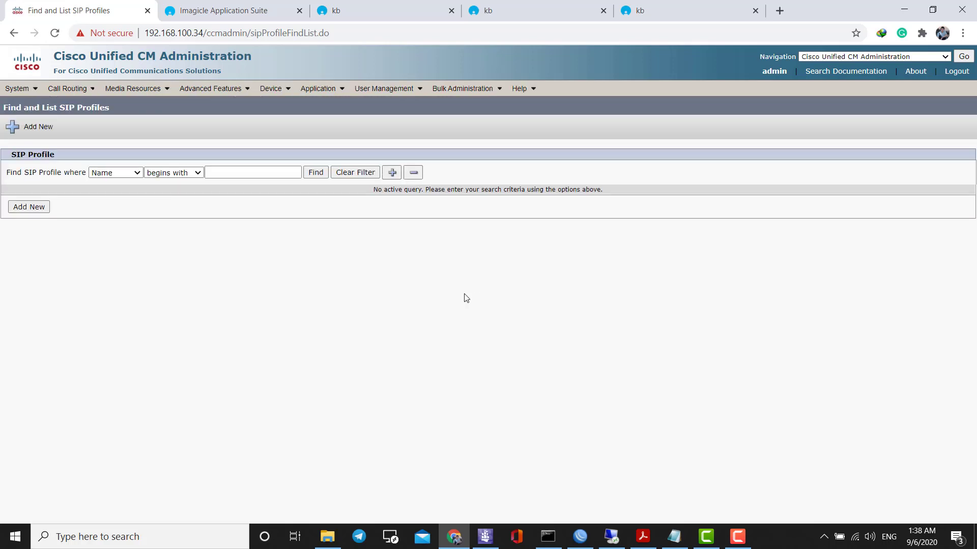
click(321, 174)
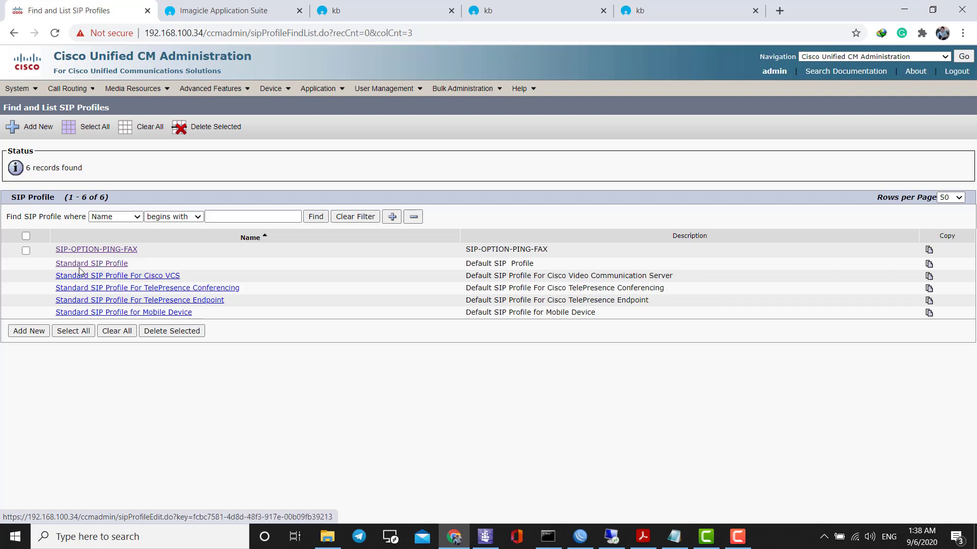
click(113, 249)
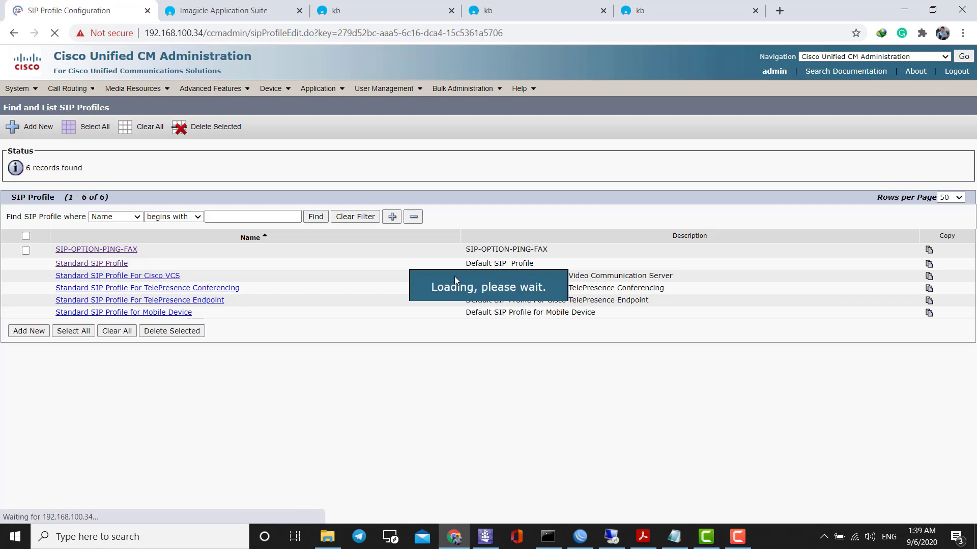
scroll(488, 267, down, 15)
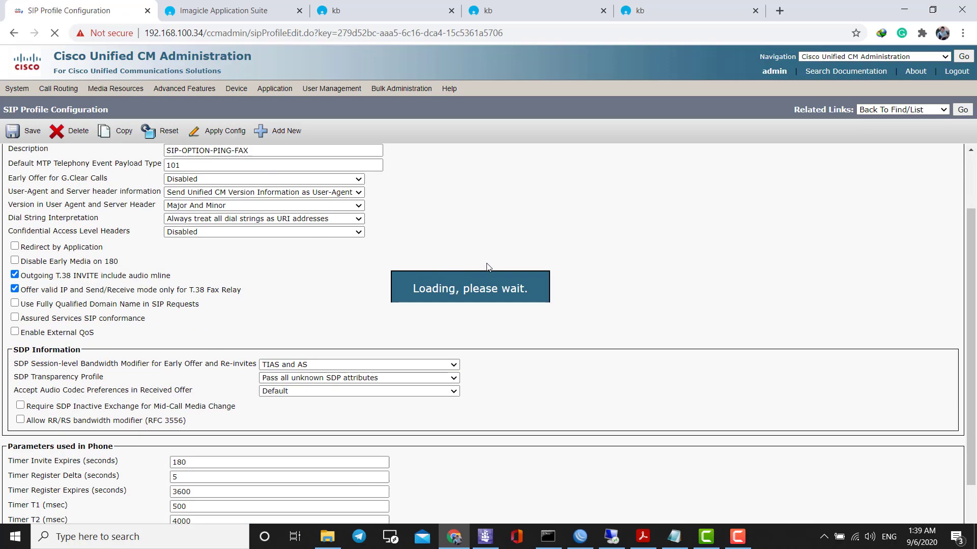
scroll(490, 269, down, 10)
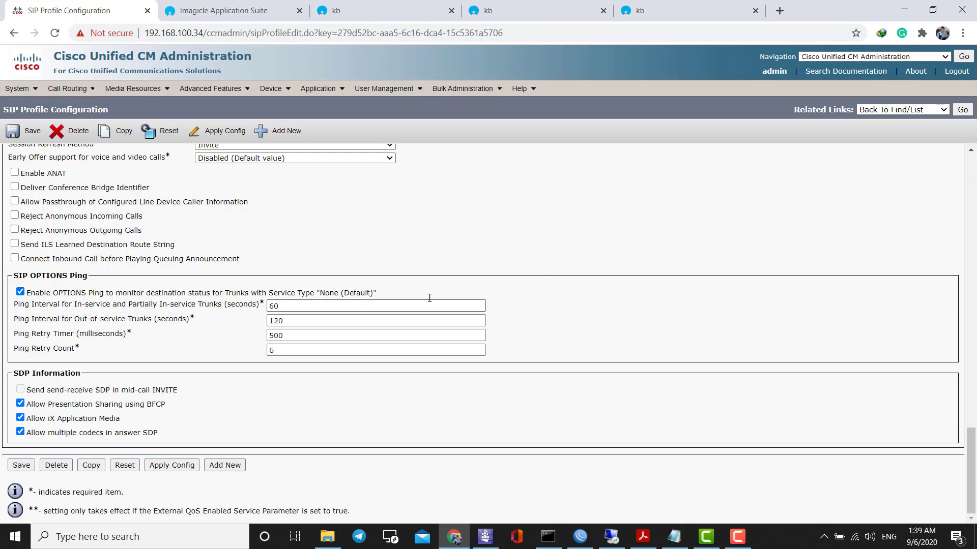
scroll(410, 295, up, 15)
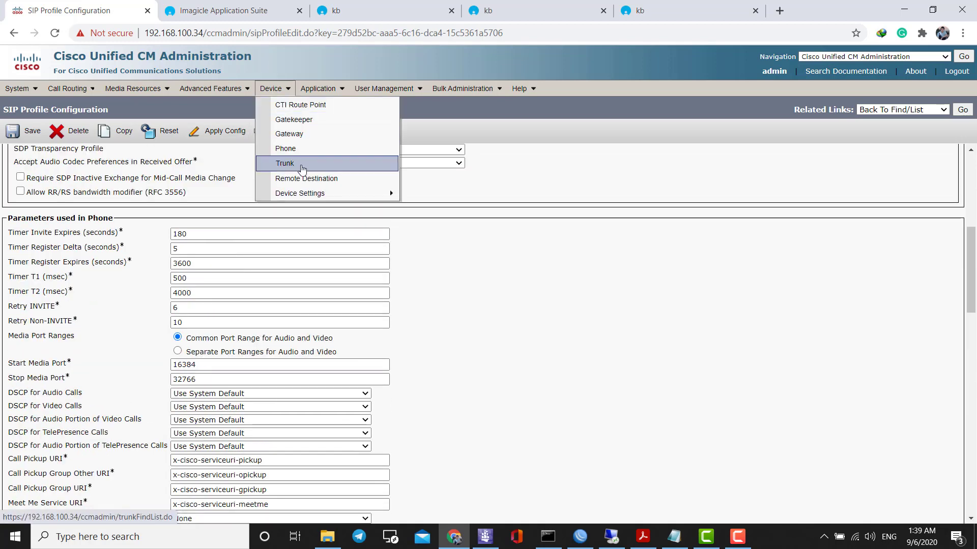
List the trunks and refresh the results to check the SIP trunk status of Imagicle-FaxServer.
click(302, 168)
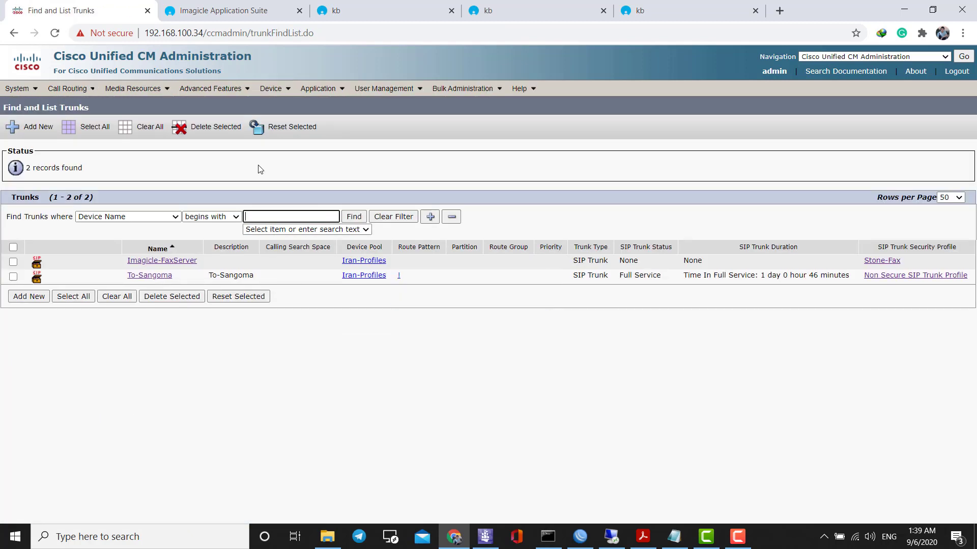
click(433, 334)
drag(709, 268, 572, 262)
click(631, 292)
click(534, 290)
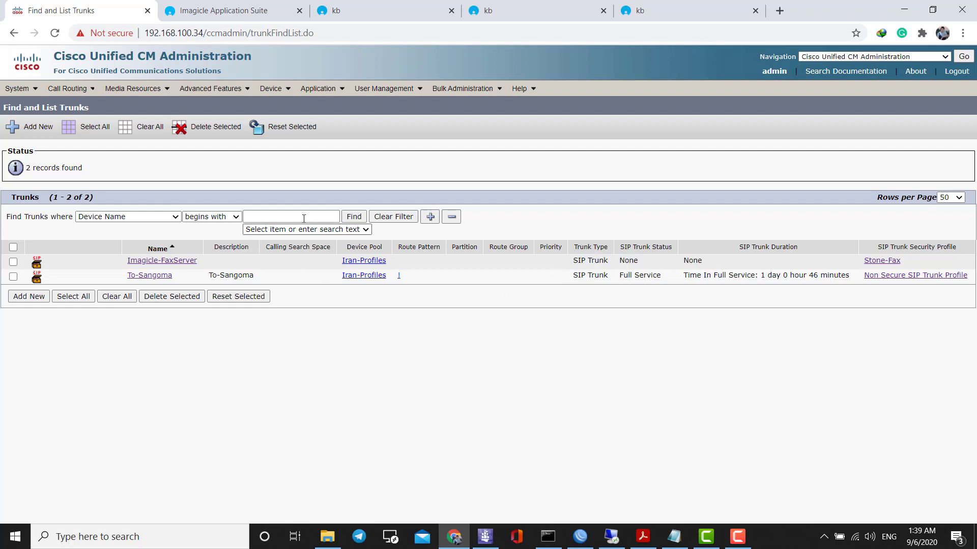
click(353, 217)
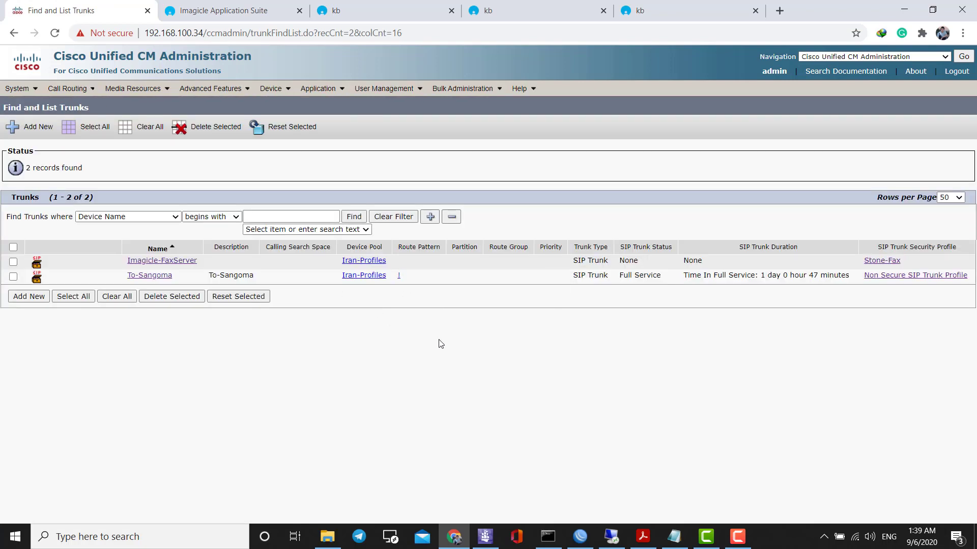
Open the Imagicle-FaxServer trunk, review its call routing and SIP information, and save it again, acknowledging the reset notice.
click(169, 261)
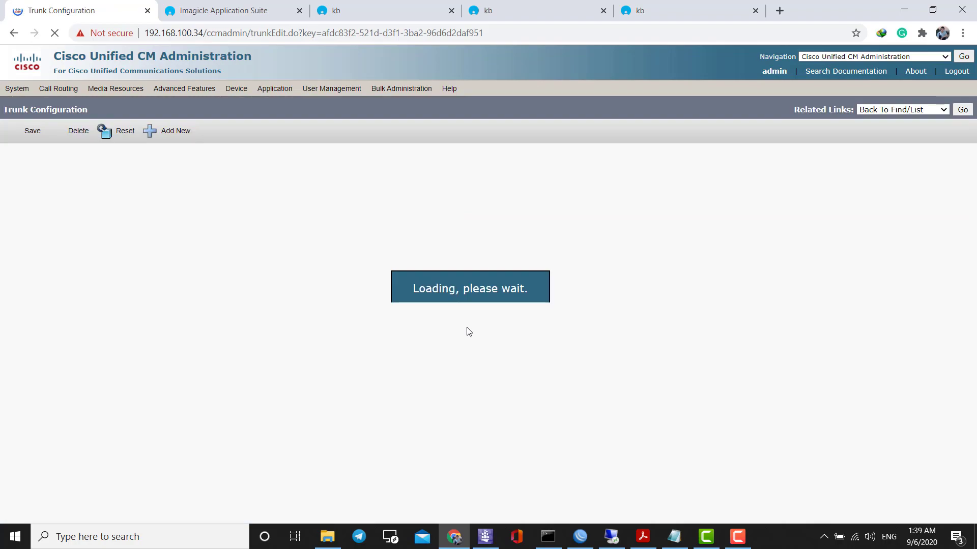
scroll(471, 333, down, 10)
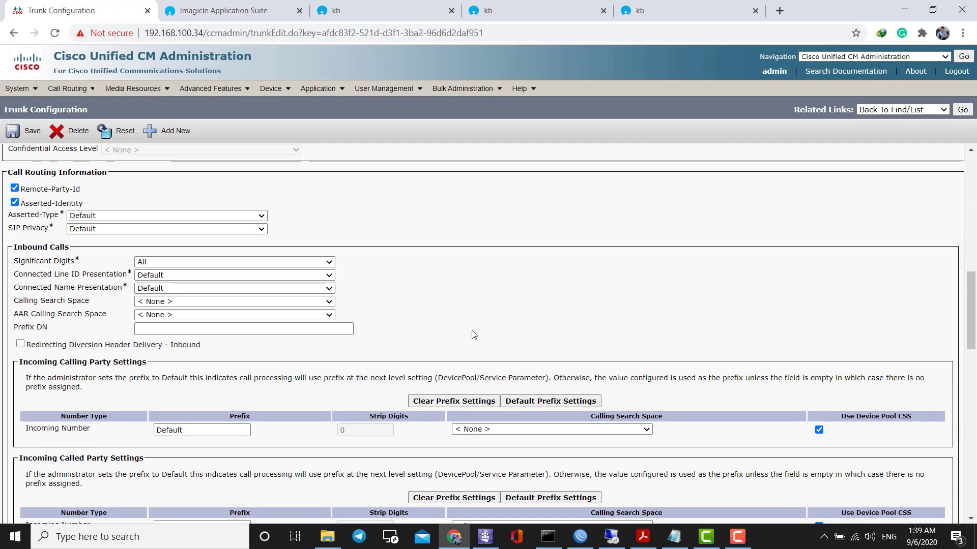
scroll(361, 328, down, 6)
scroll(361, 327, down, 5)
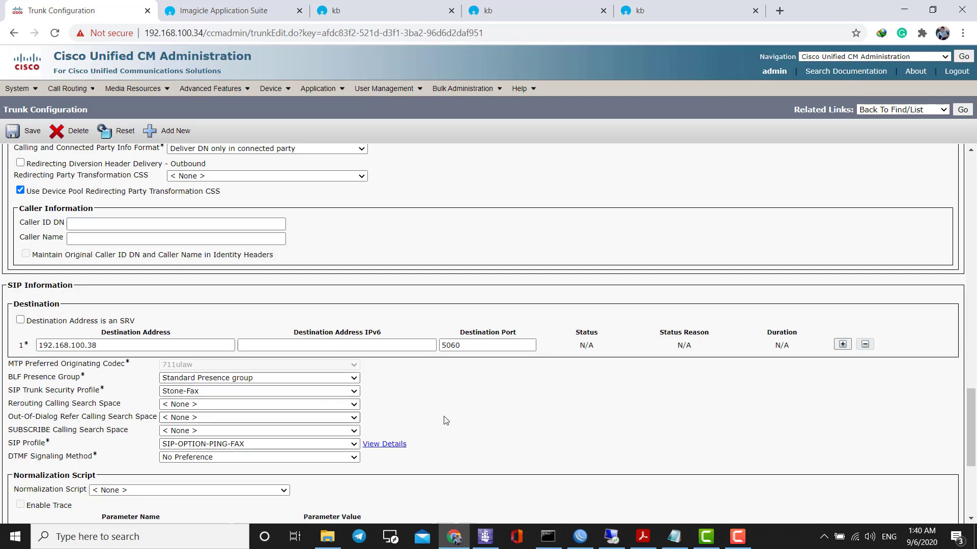
scroll(462, 406, down, 4)
scroll(459, 407, up, 1)
scroll(457, 407, up, 16)
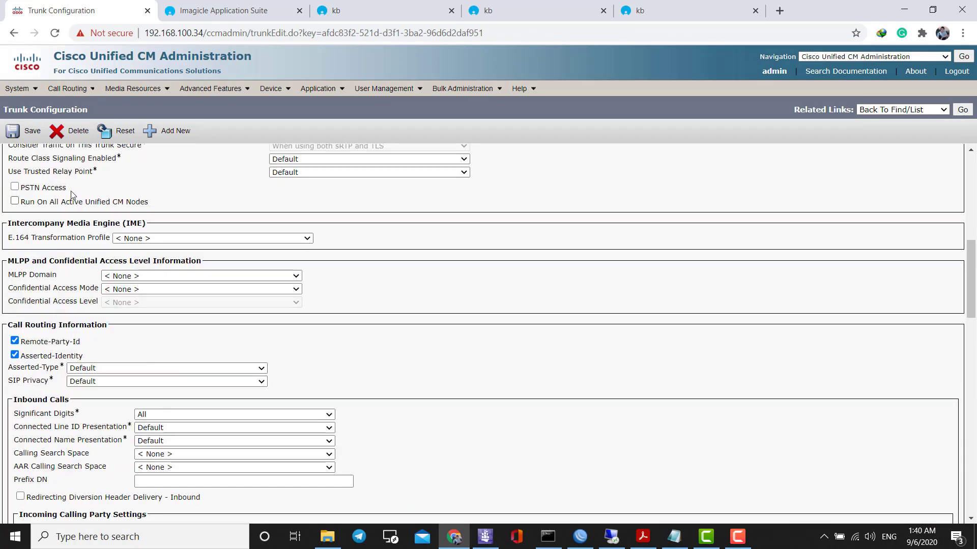
click(31, 130)
click(599, 130)
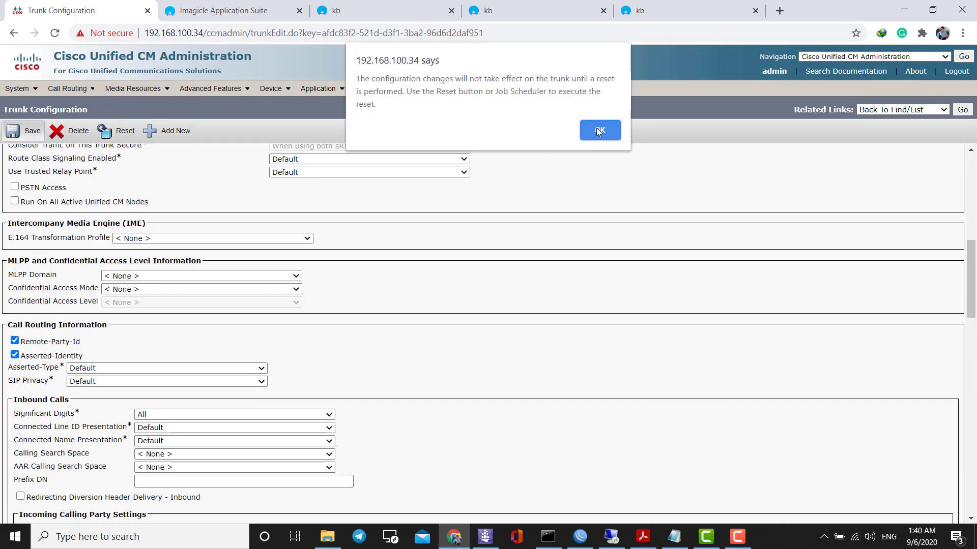
Switch to the Notepad checklist and highlight the CUCM tasks for creating the SIP trunk and the route pattern to Imagicle.
click(674, 537)
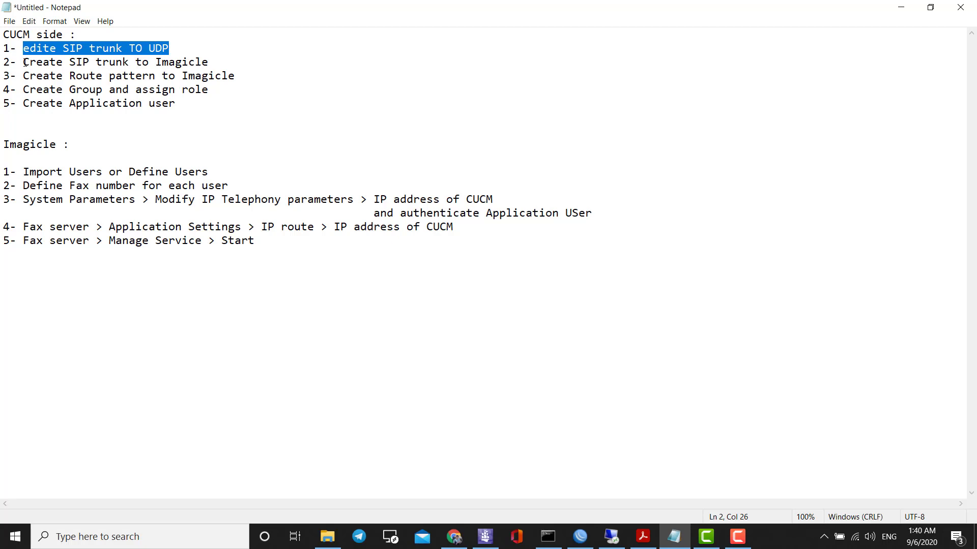
drag(25, 62, 209, 63)
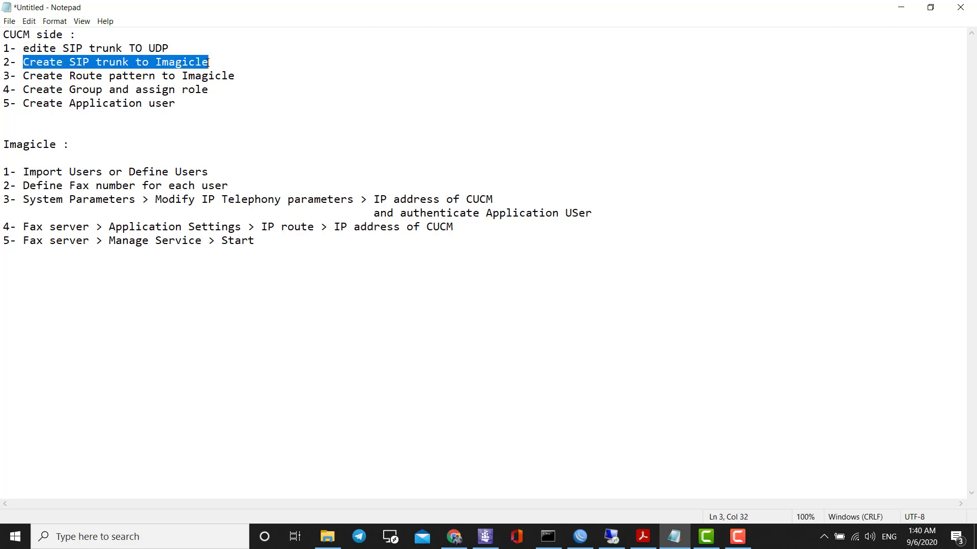
click(63, 75)
drag(25, 76, 231, 76)
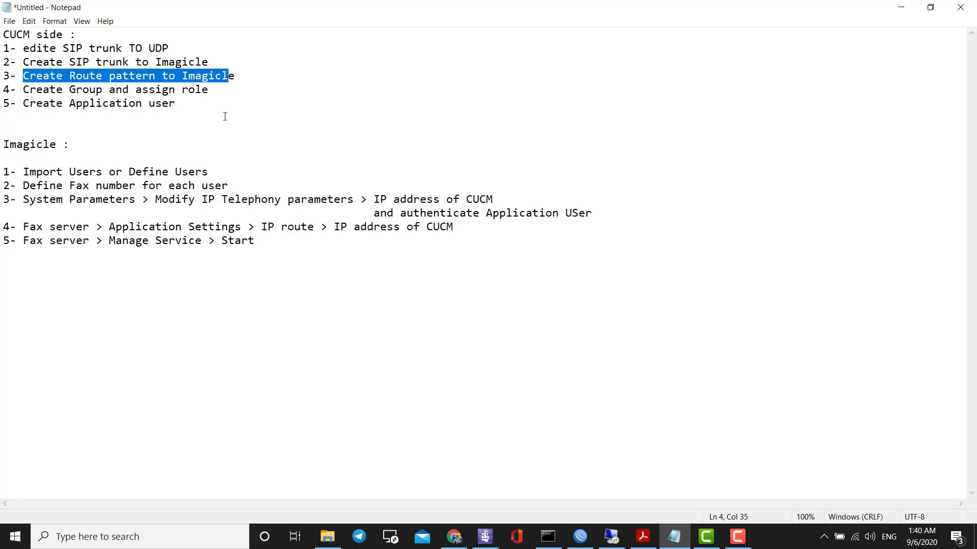
Return to Cisco Unified CM Administration in the browser, open the route pattern list and start a new route pattern.
key(alt+Tab)
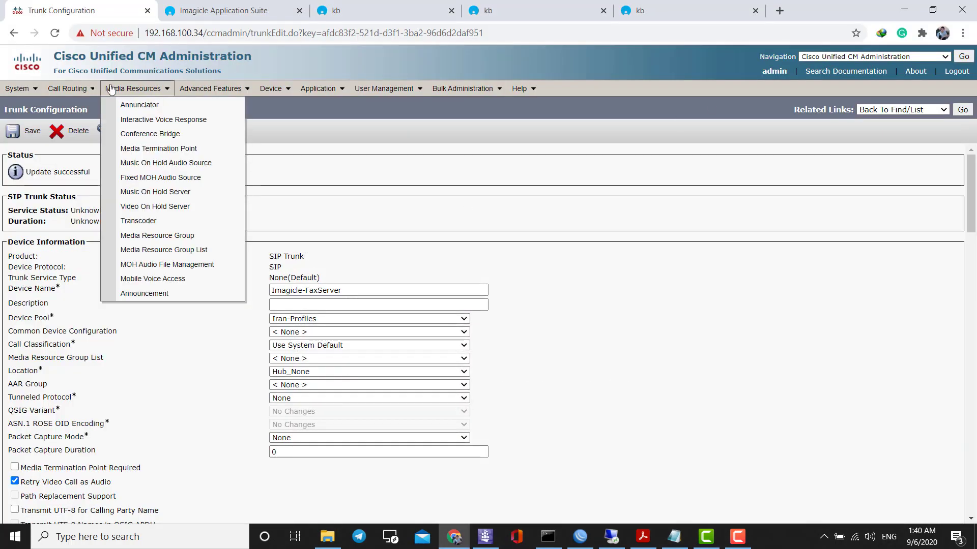
mouse_move(116, 89)
mouse_move(71, 89)
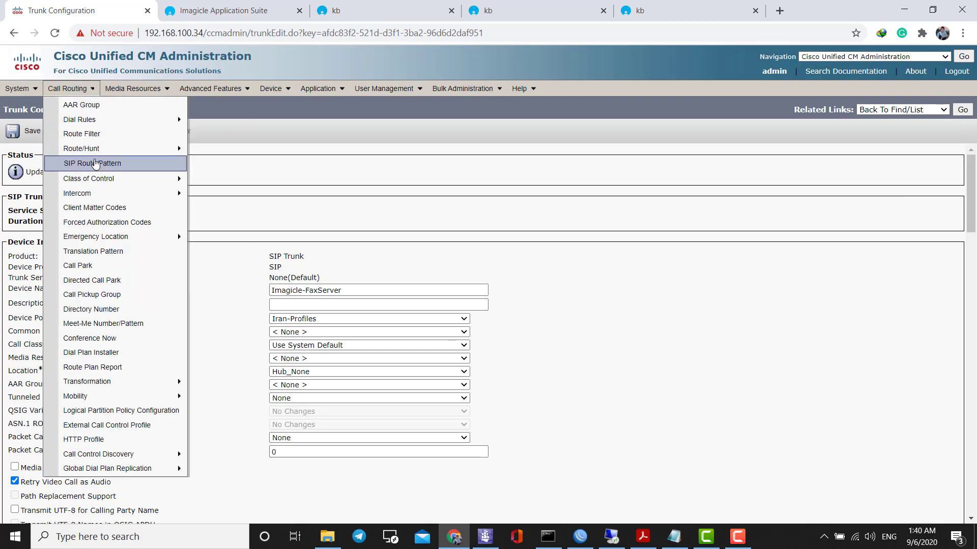
mouse_move(98, 150)
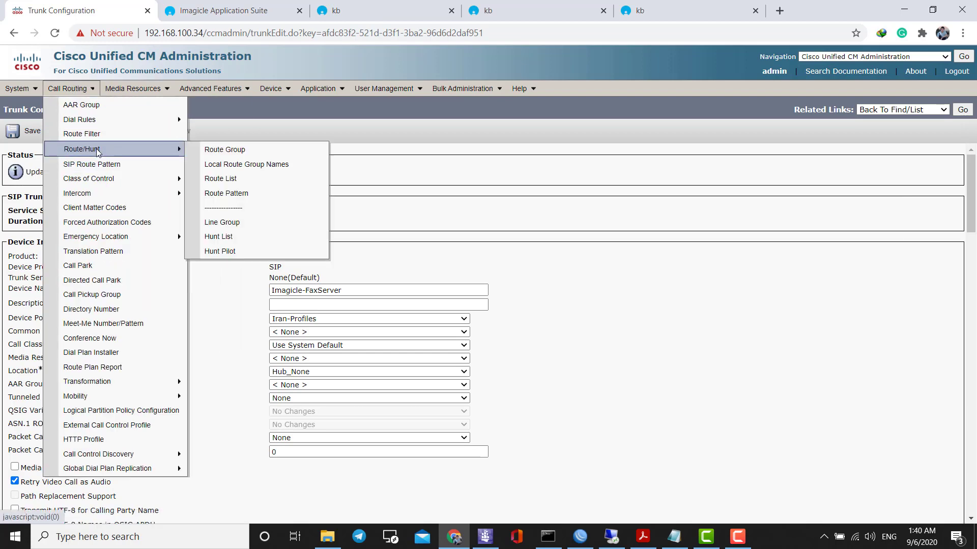
click(282, 194)
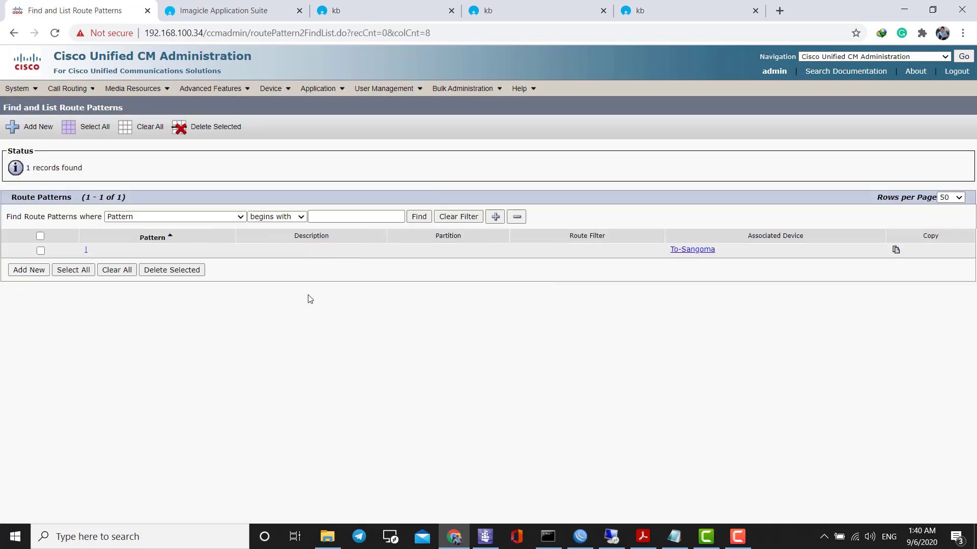
click(25, 131)
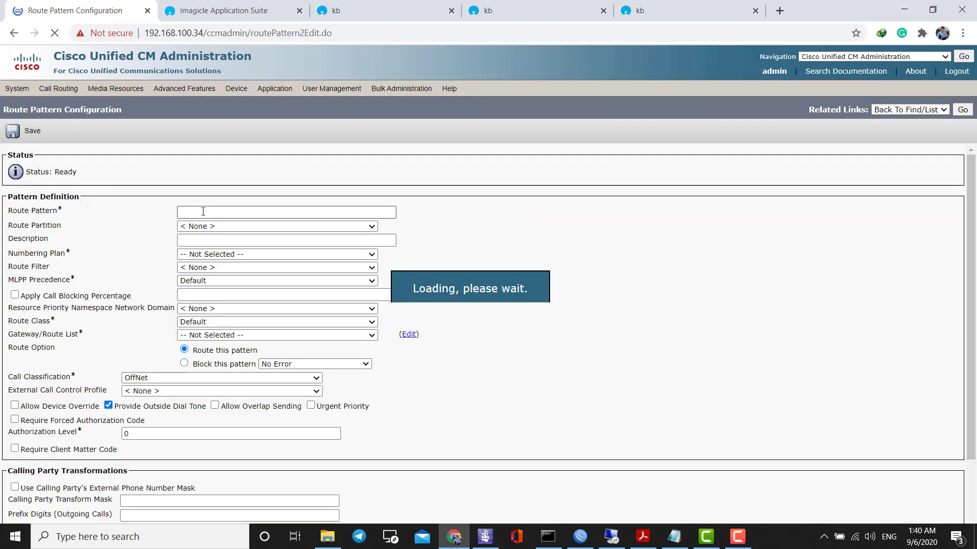
Set the route pattern to 3XX and select Imagicle-FaxServer as its gateway/route list.
click(203, 211)
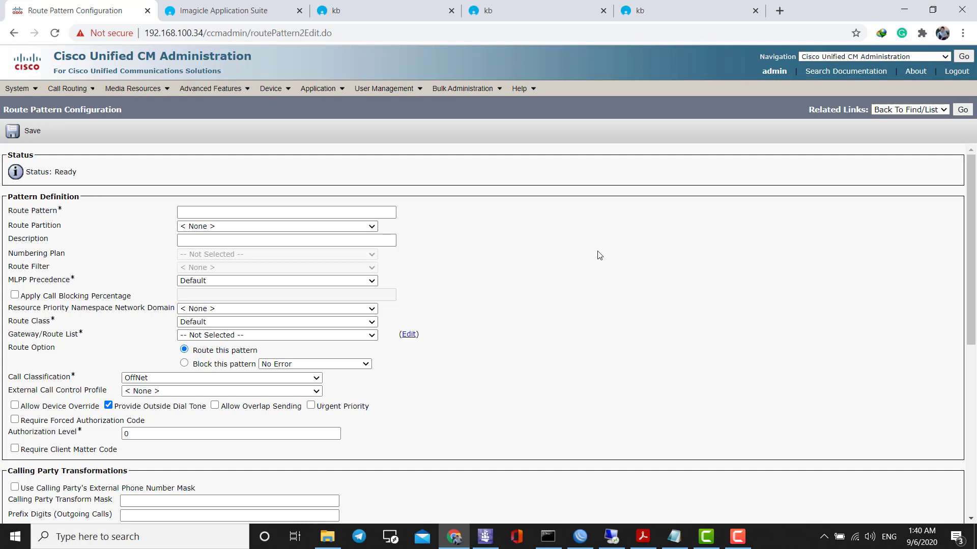
click(351, 212)
text(3)
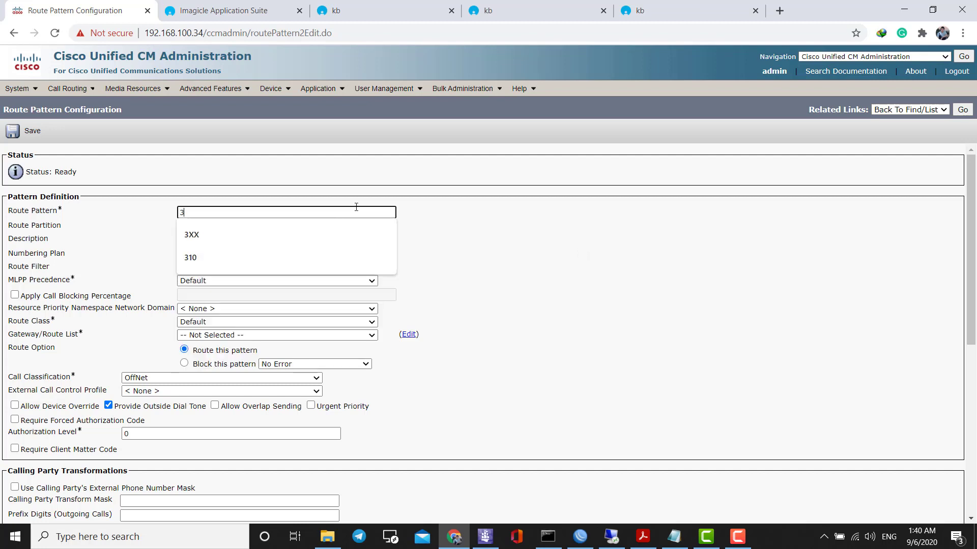
text(XX)
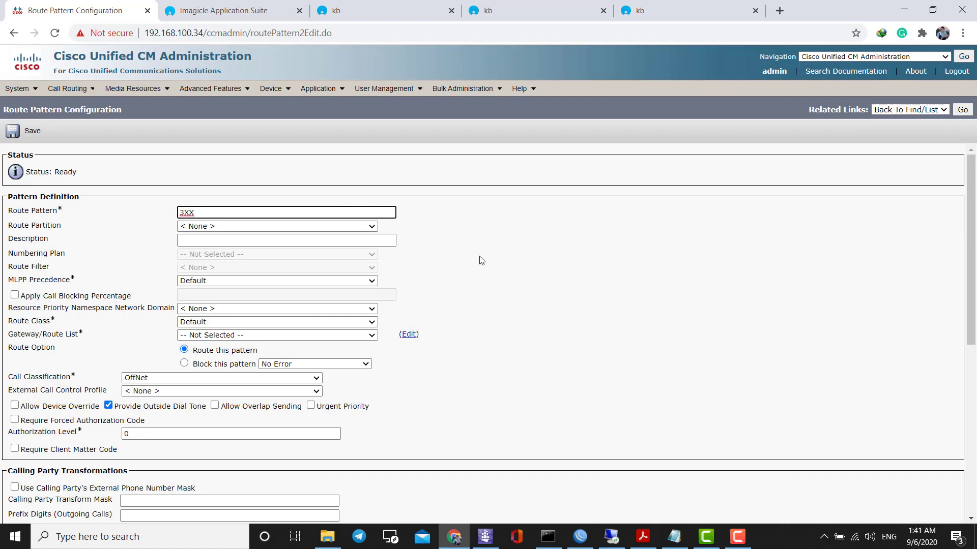
scroll(472, 295, down, 1)
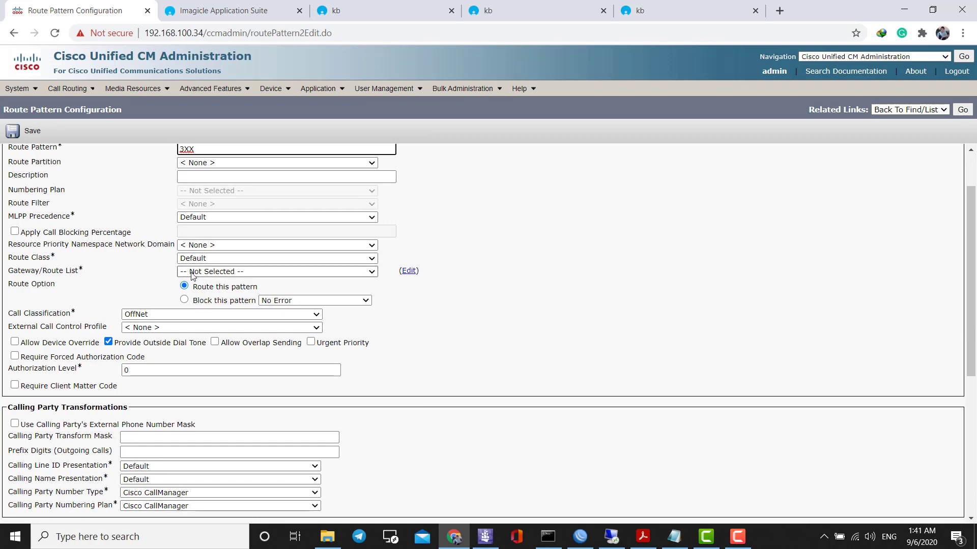
scroll(192, 275, up, 1)
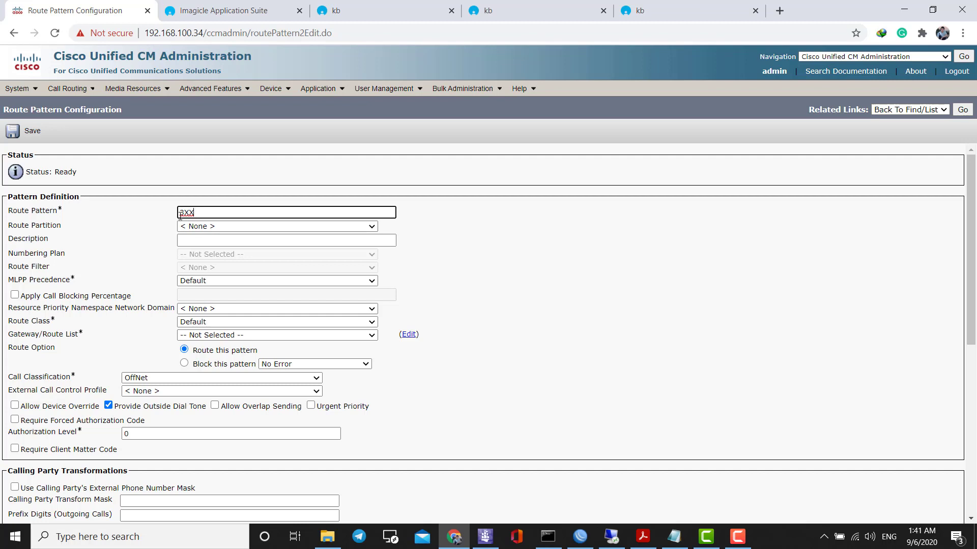
click(203, 337)
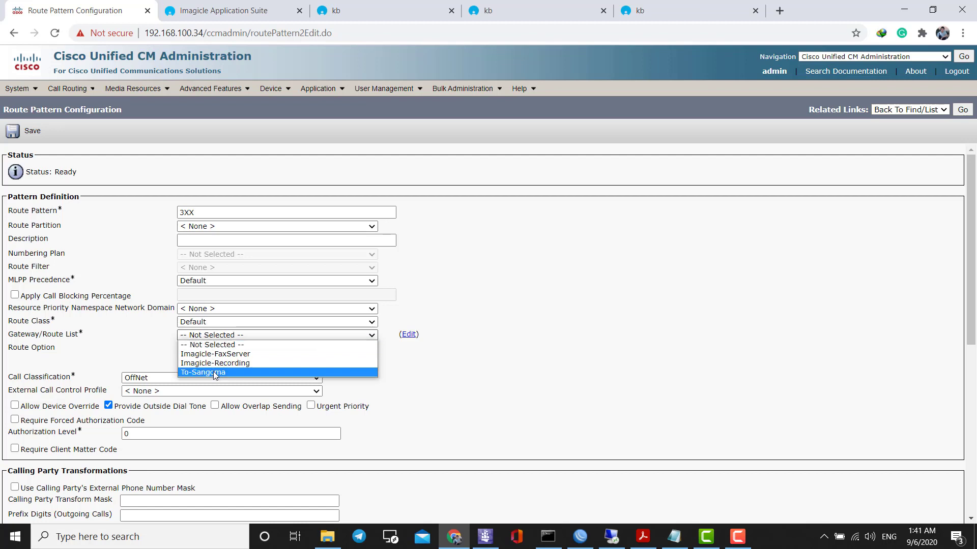
click(241, 357)
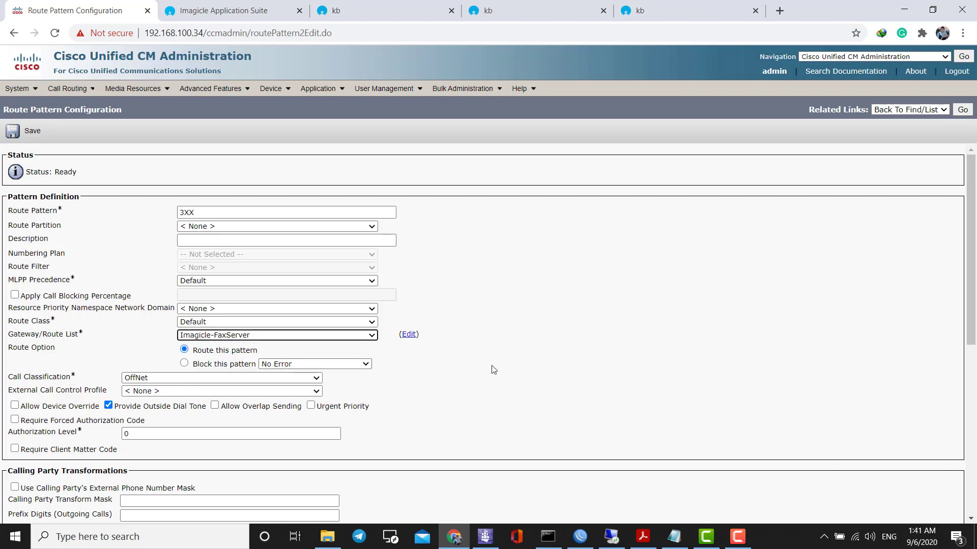
Review the remaining route pattern settings and save the 3XX pattern, accepting the authorization code prompt and the follow-up message.
scroll(492, 368, down, 1)
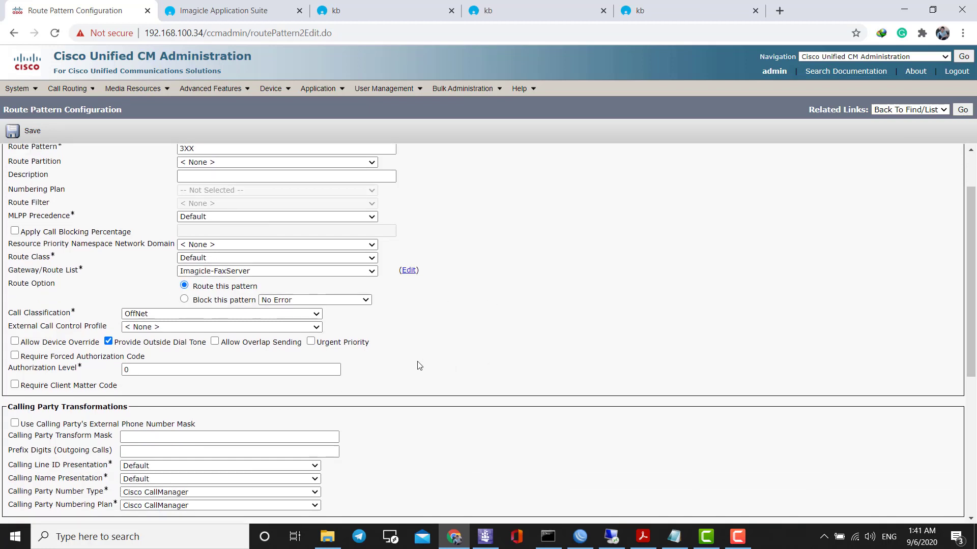
scroll(419, 365, down, 5)
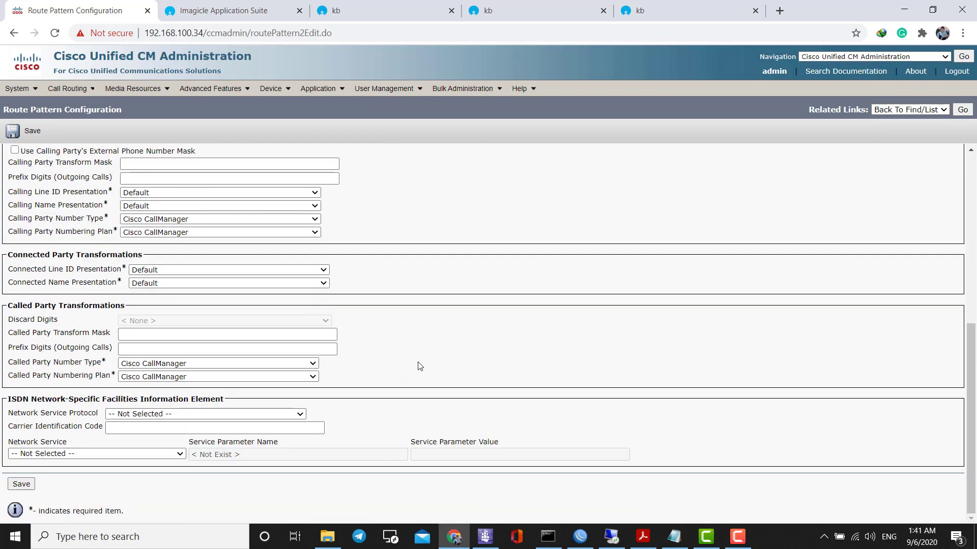
click(12, 131)
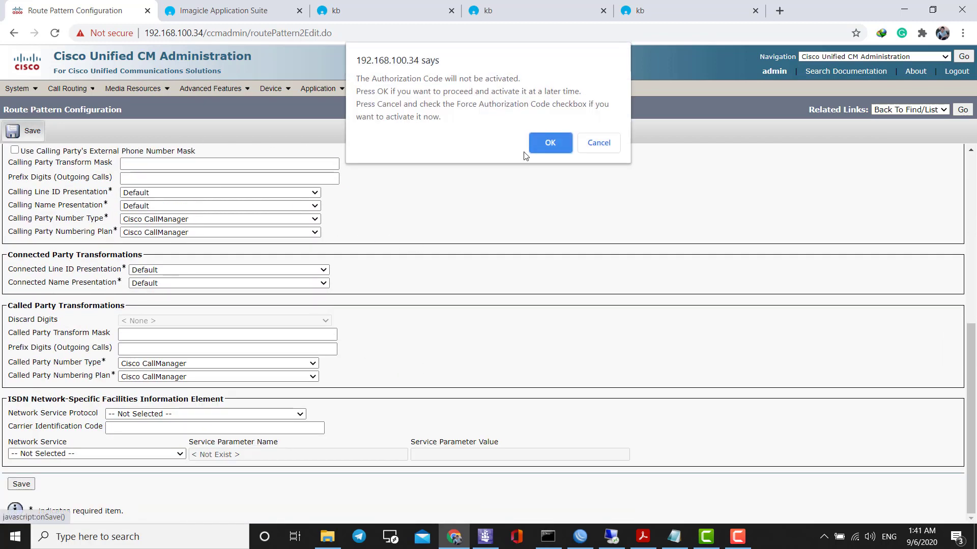
click(551, 141)
click(595, 117)
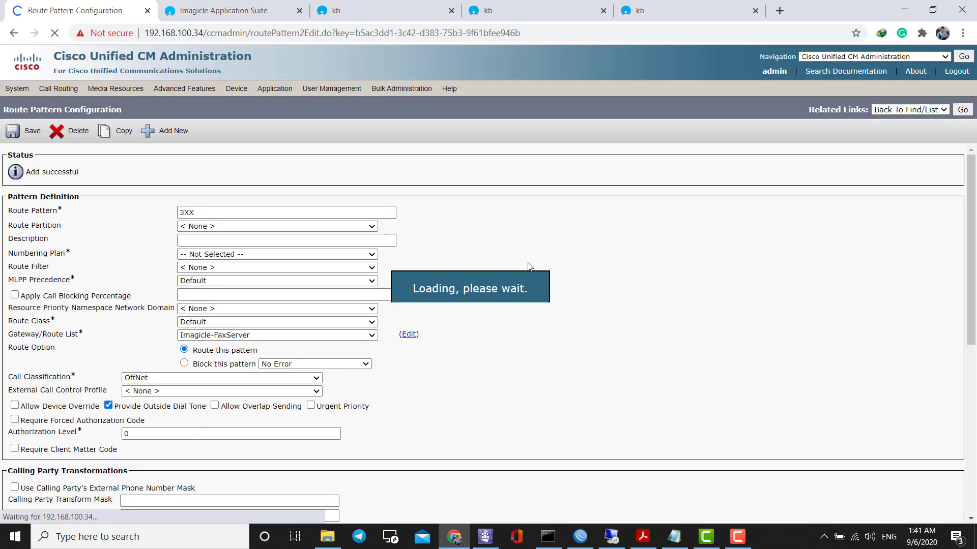
scroll(647, 423, down, 4)
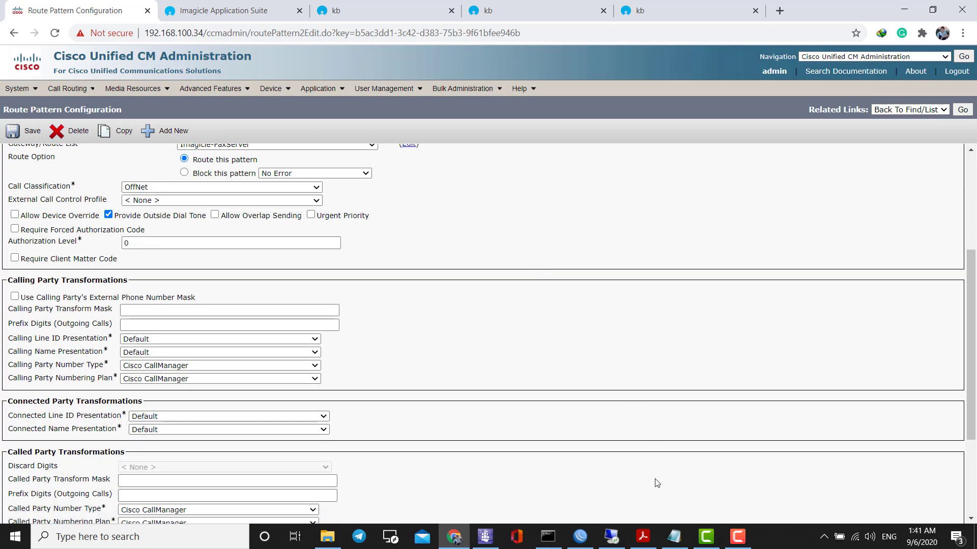
Switch to the Notepad checklist, highlight the CUCM task for creating a group and assigning its role, and return to the browser.
click(674, 536)
click(454, 355)
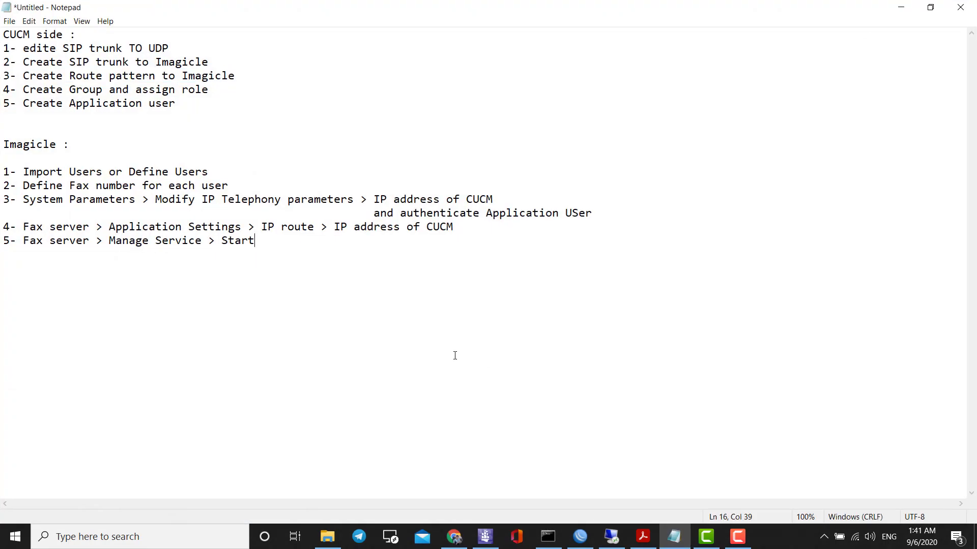
drag(26, 89, 327, 92)
click(891, 4)
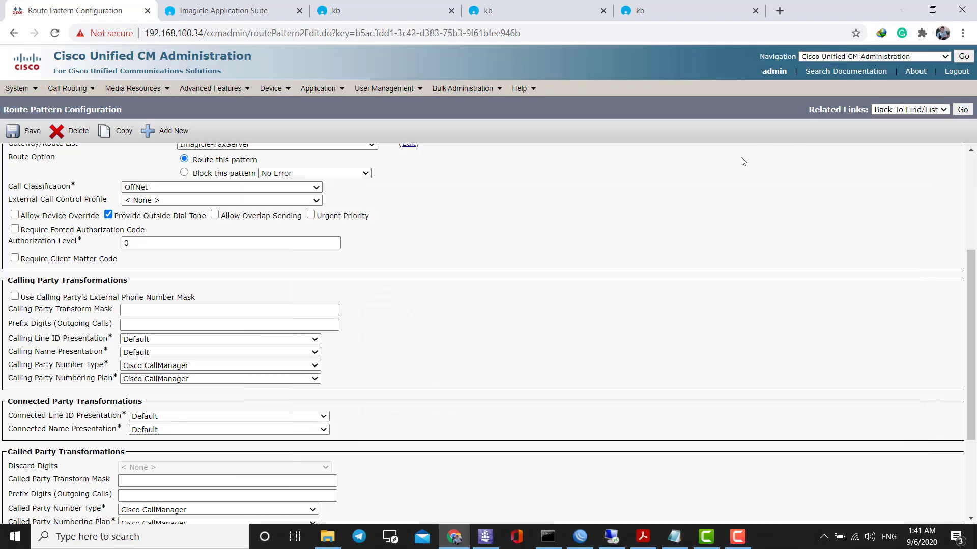
Review the CuCM CTI Configuration article in the Imagicle knowledge base, including the roles it says to assign to the group.
click(631, 11)
scroll(803, 332, up, 12)
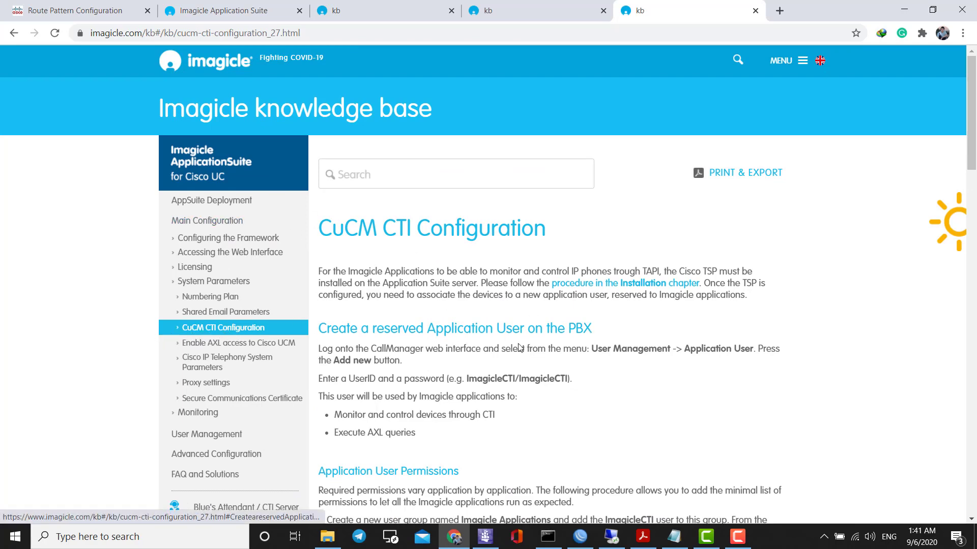
scroll(545, 342, down, 10)
scroll(478, 318, down, 1)
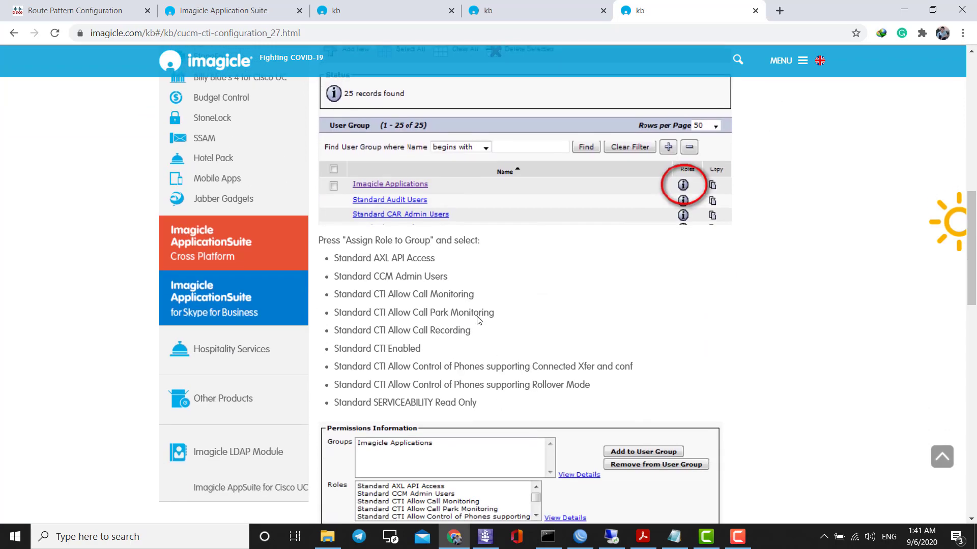
scroll(475, 314, down, 2)
scroll(374, 282, up, 2)
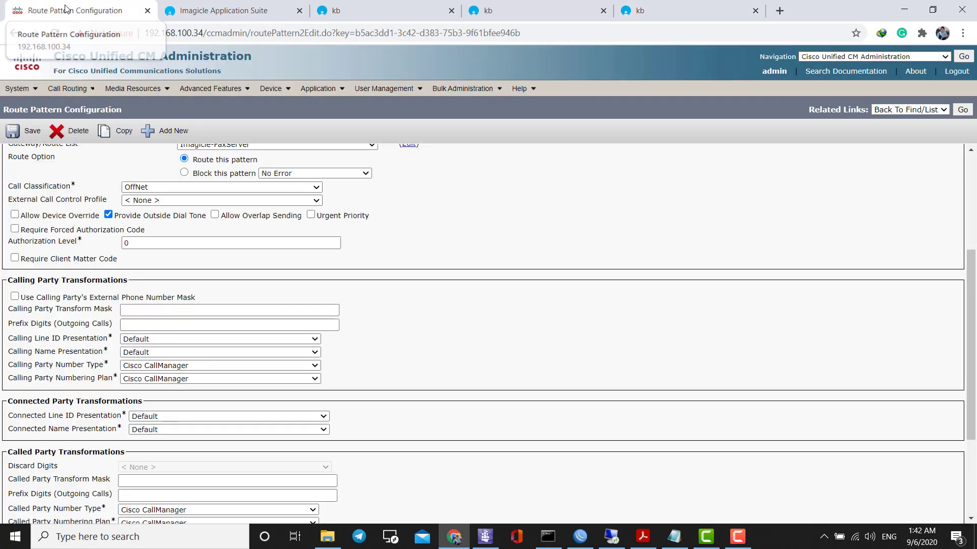
Return to Cisco Unified CM Administration and list all access control groups under the user settings.
click(77, 11)
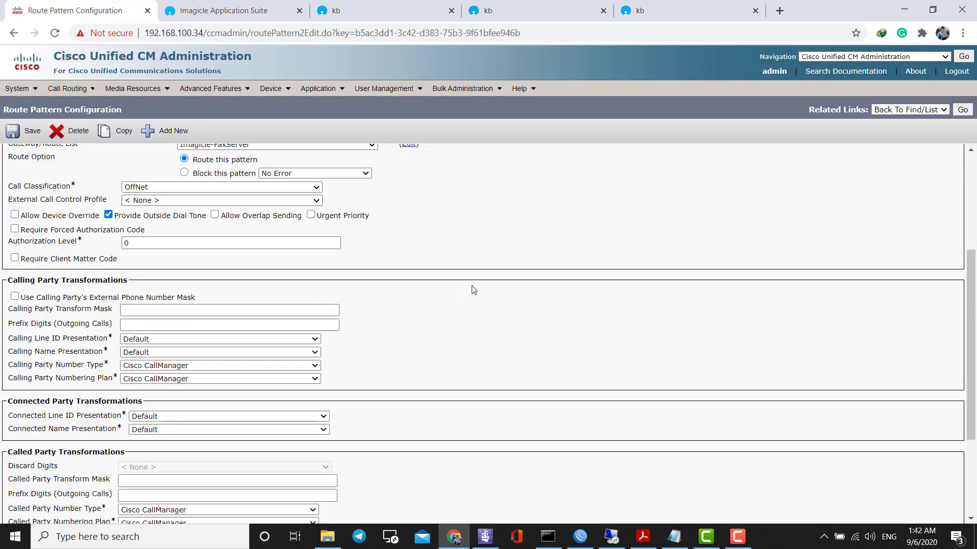
scroll(353, 158, up, 4)
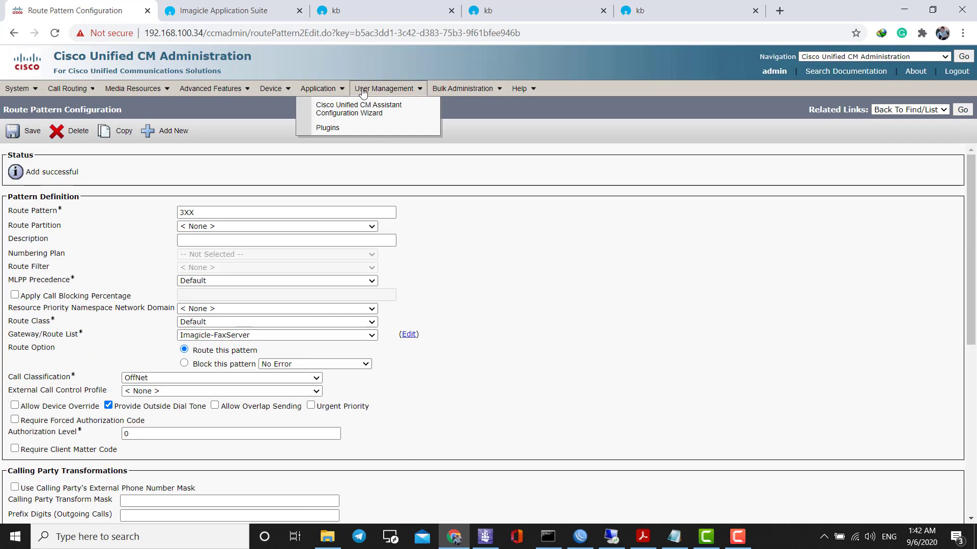
mouse_move(362, 92)
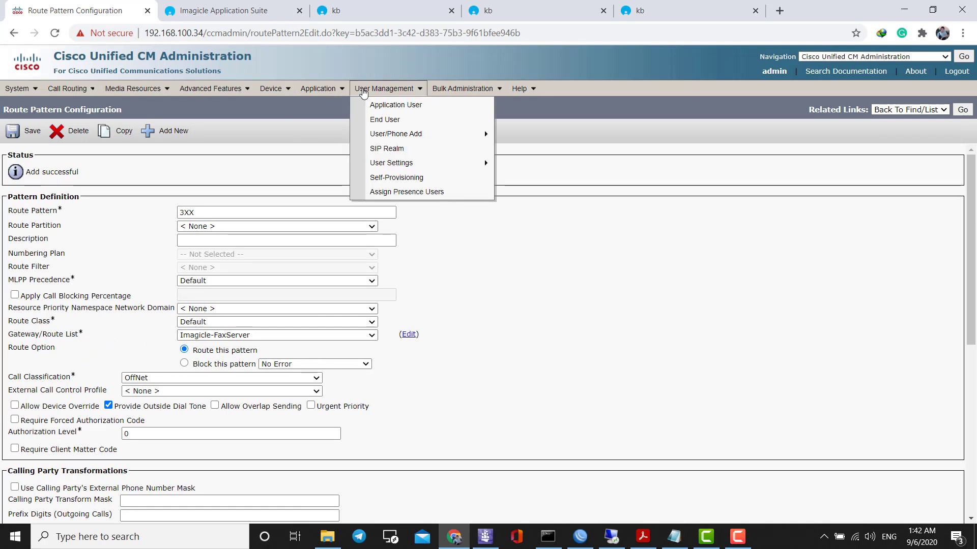
mouse_move(373, 141)
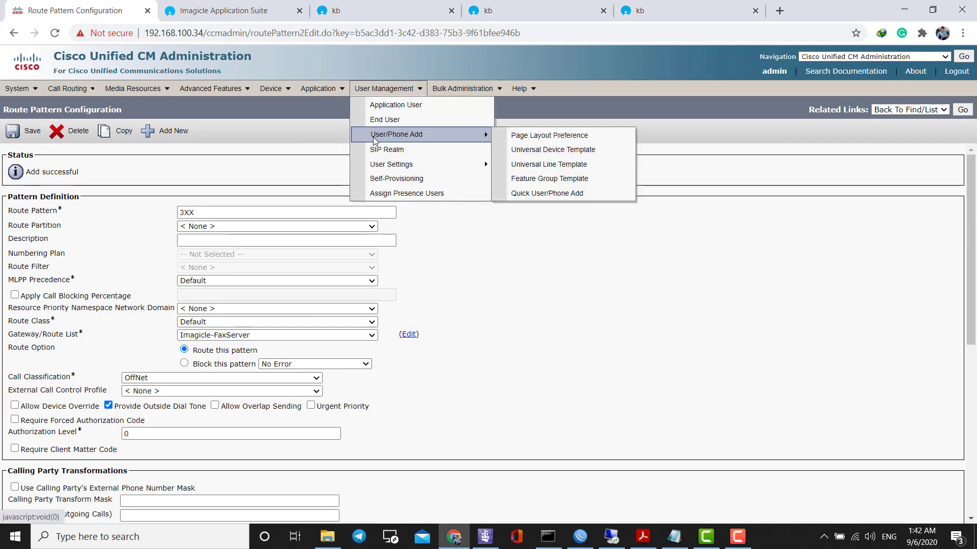
mouse_move(378, 169)
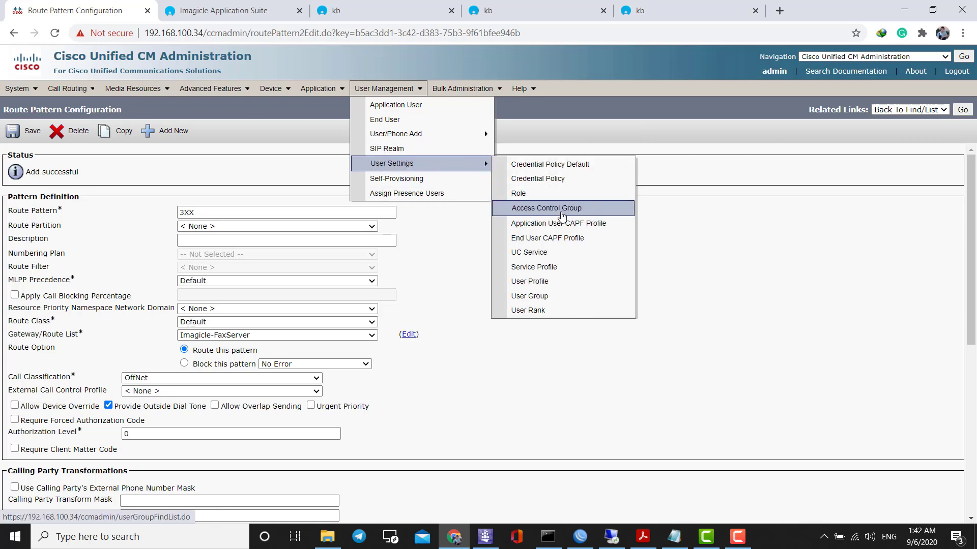
click(562, 216)
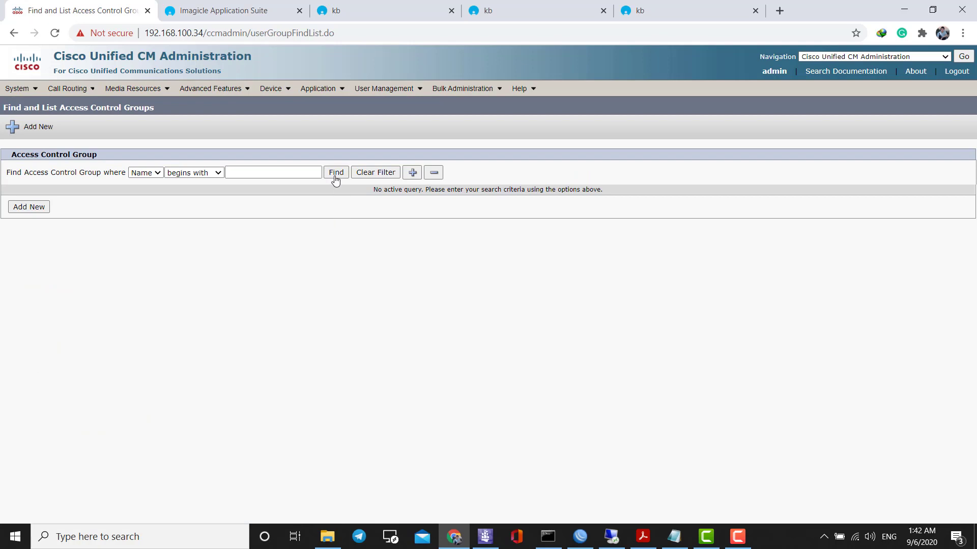
click(333, 176)
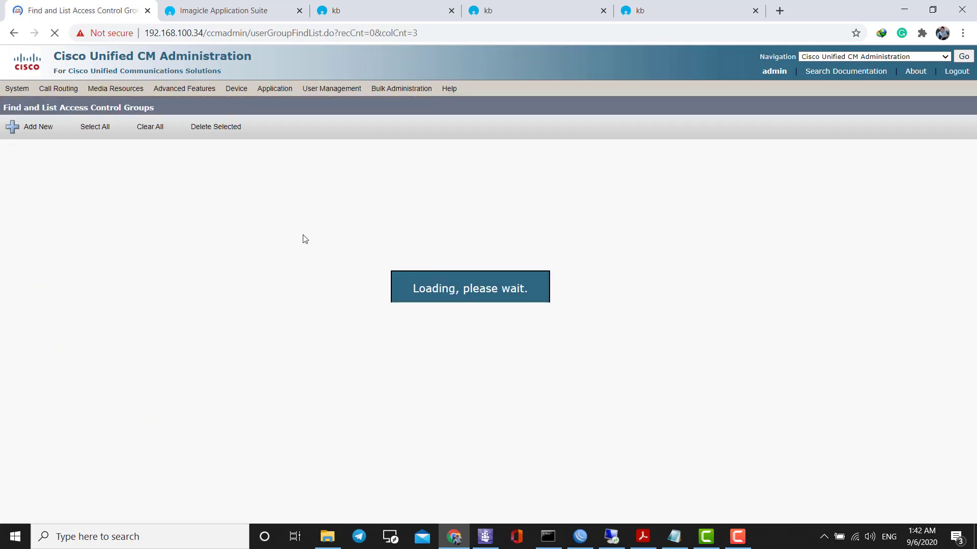
scroll(300, 244, down, 3)
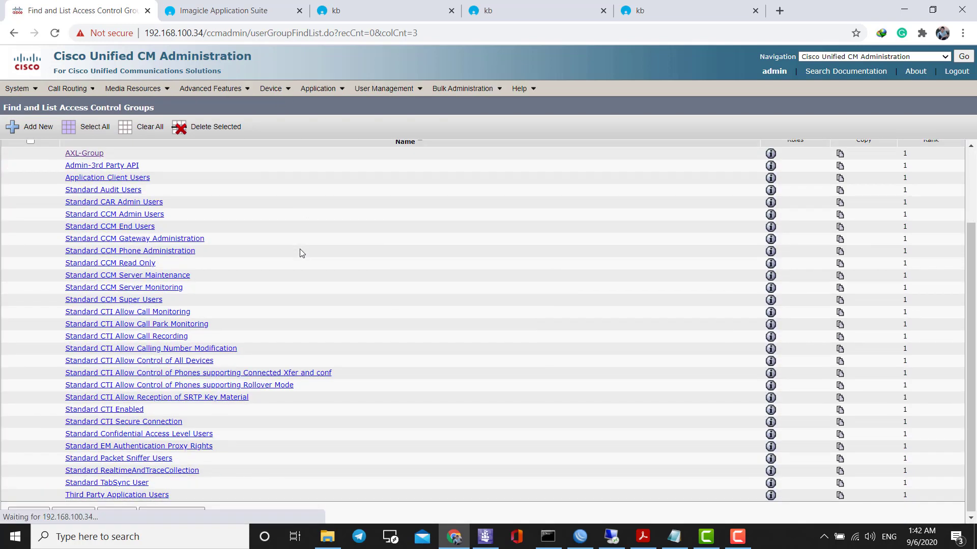
scroll(301, 253, up, 3)
Start a new access control group and copy the group name Imagicle Applications from the knowledge base article.
click(32, 127)
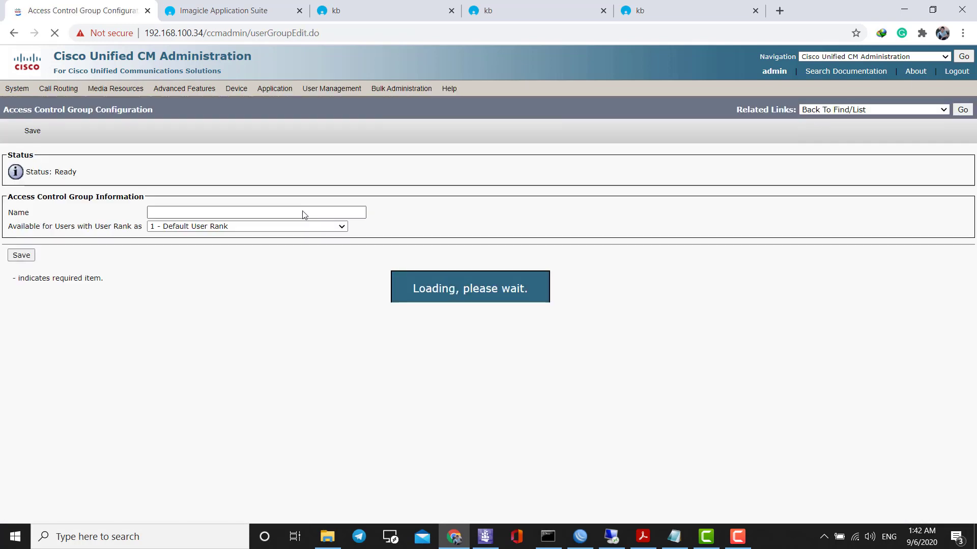
click(252, 213)
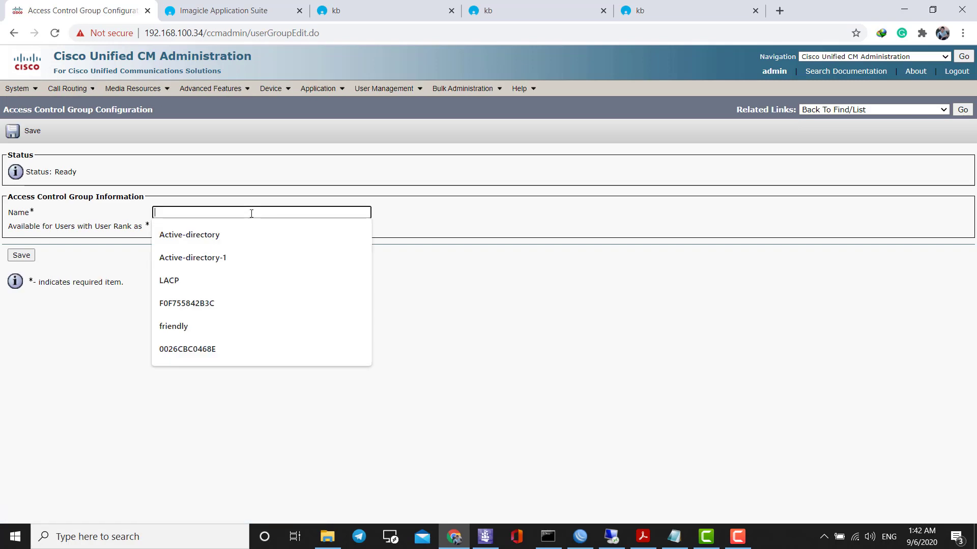
click(640, 10)
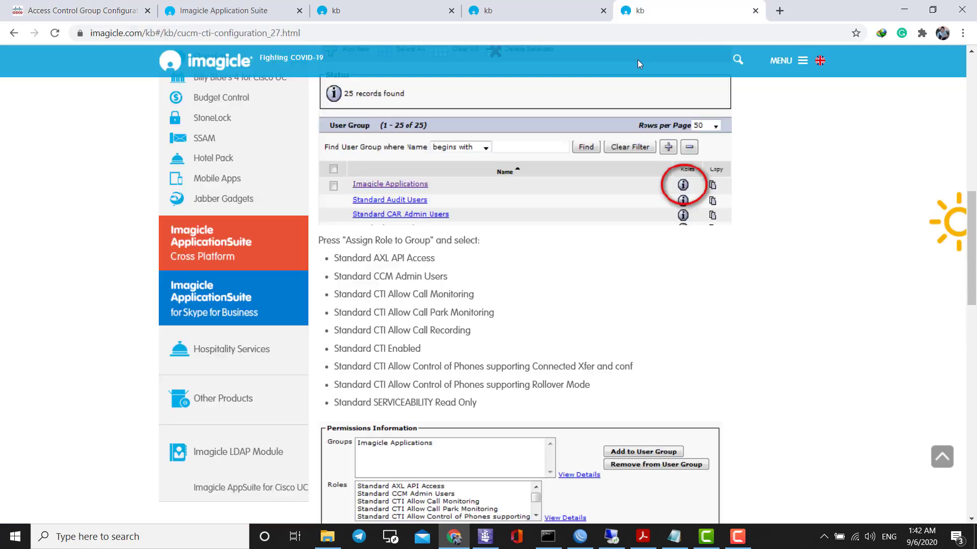
scroll(610, 278, up, 6)
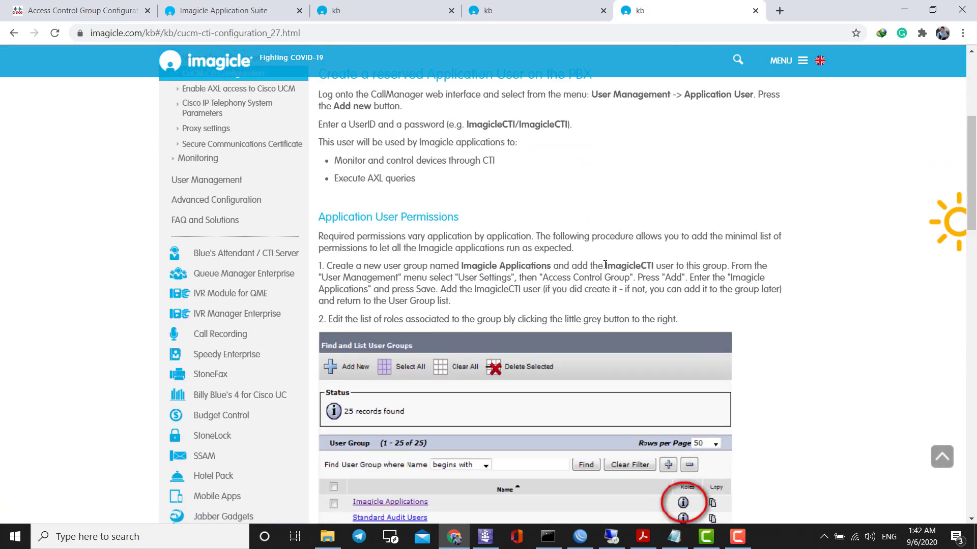
drag(605, 265, 651, 261)
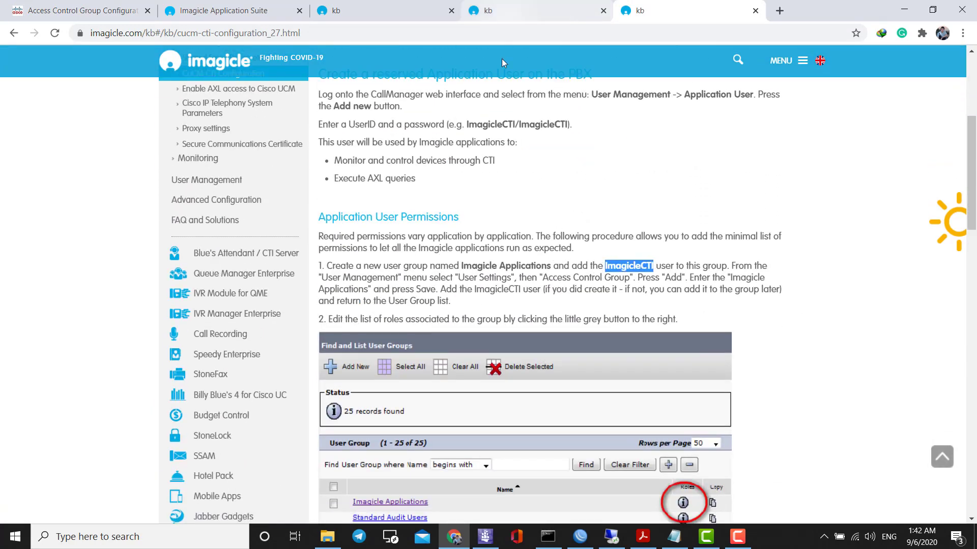
click(461, 267)
drag(462, 267, 552, 265)
key(ctrl+c)
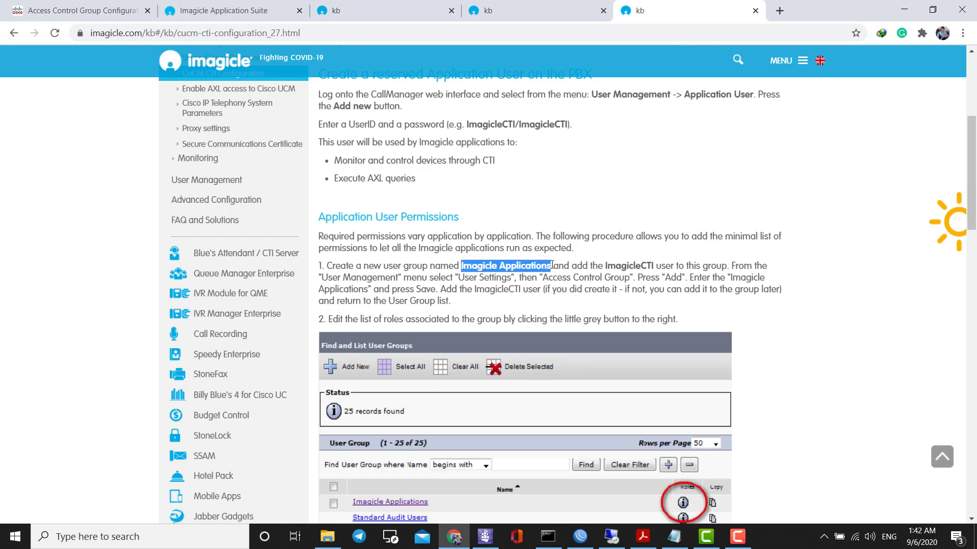
Name the new access control group Imagicle Applications and save it.
click(120, 6)
click(284, 214)
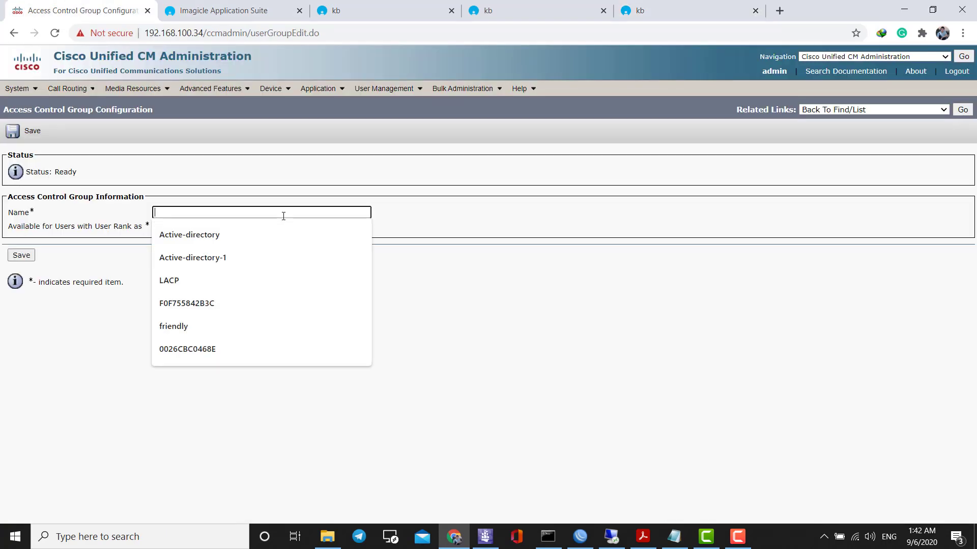
key(ctrl+v)
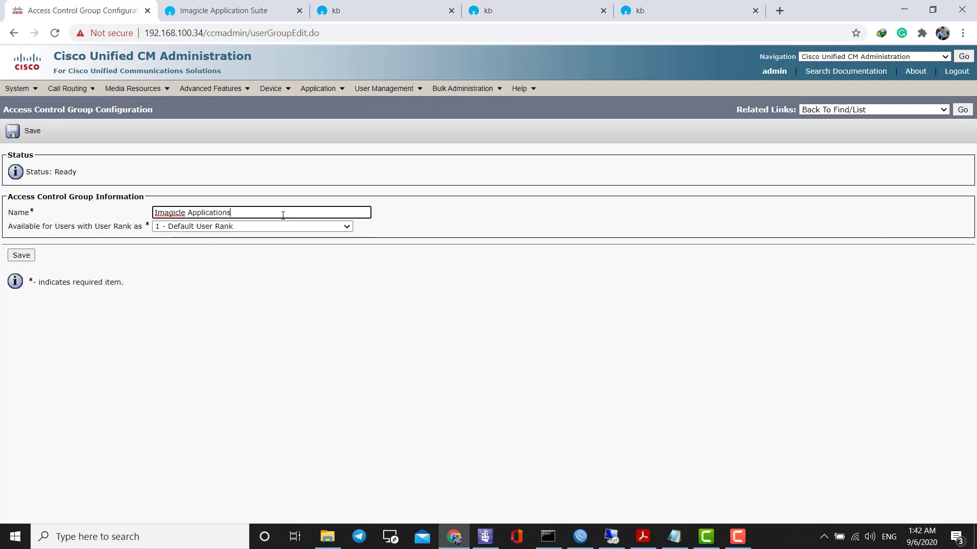
click(22, 255)
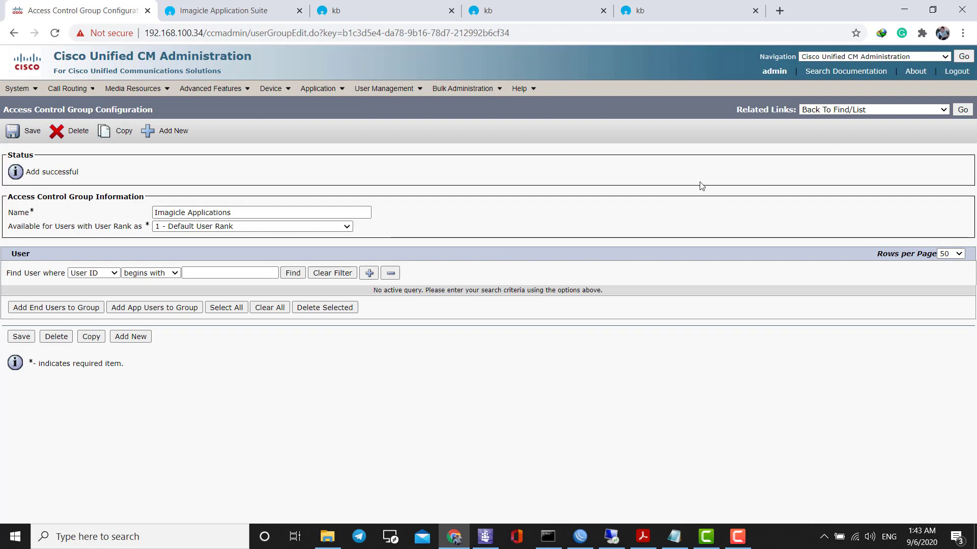
Open the Assign Role to Access Control Group page for the Imagicle Applications group.
click(893, 113)
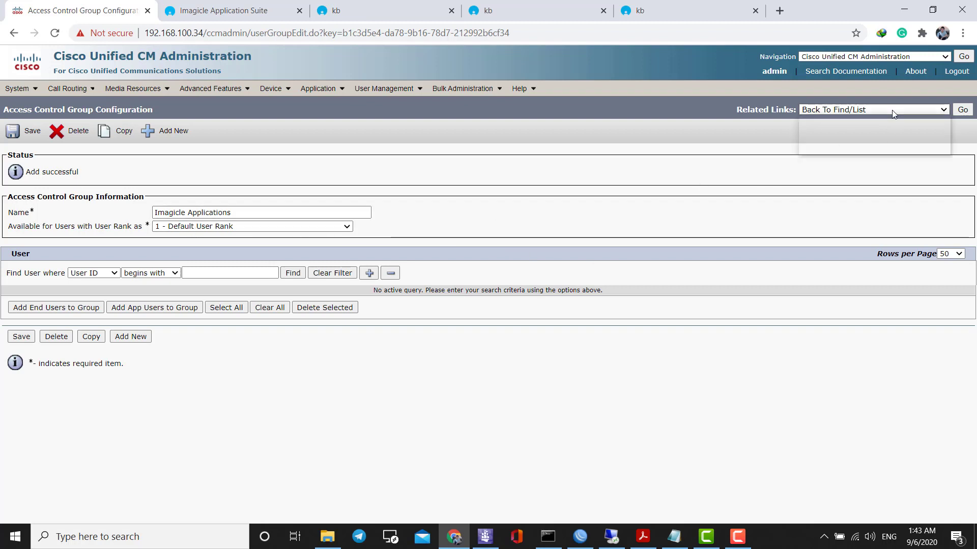
click(573, 181)
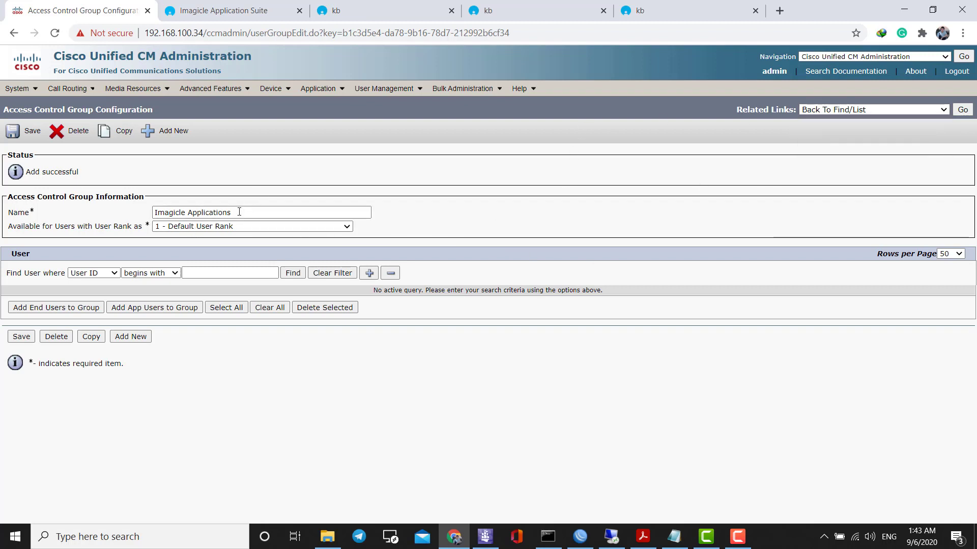
click(853, 112)
click(848, 128)
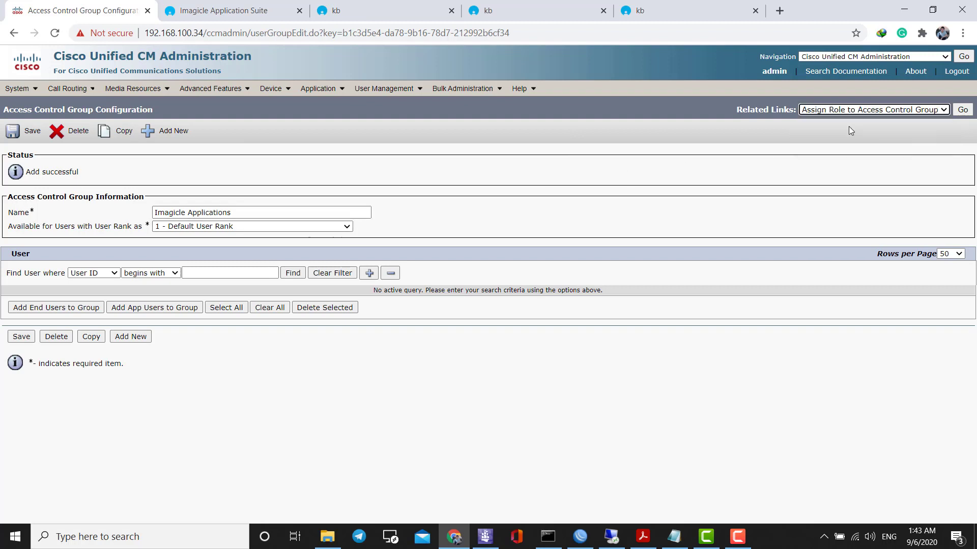
click(965, 115)
click(959, 111)
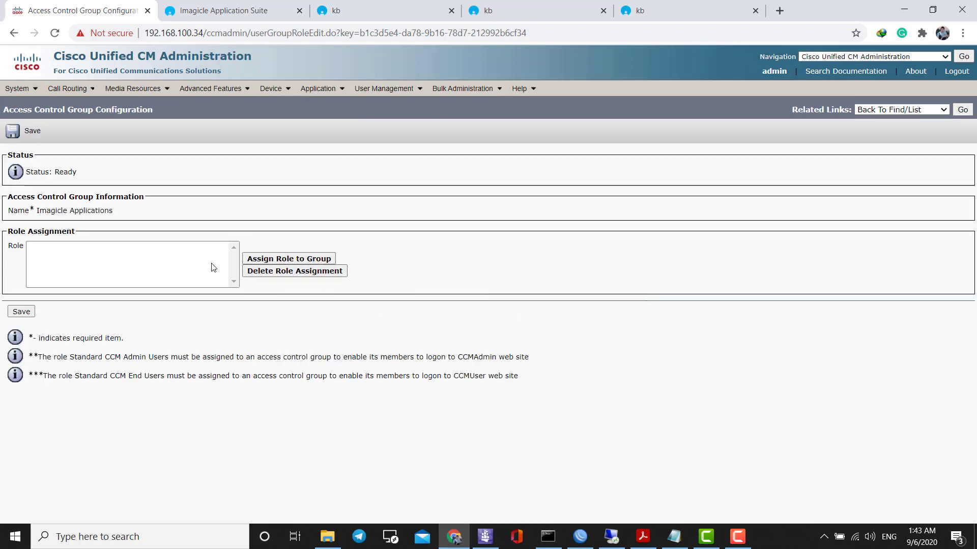
Start assigning a role to the group and list all available roles in the role lookup window.
click(257, 265)
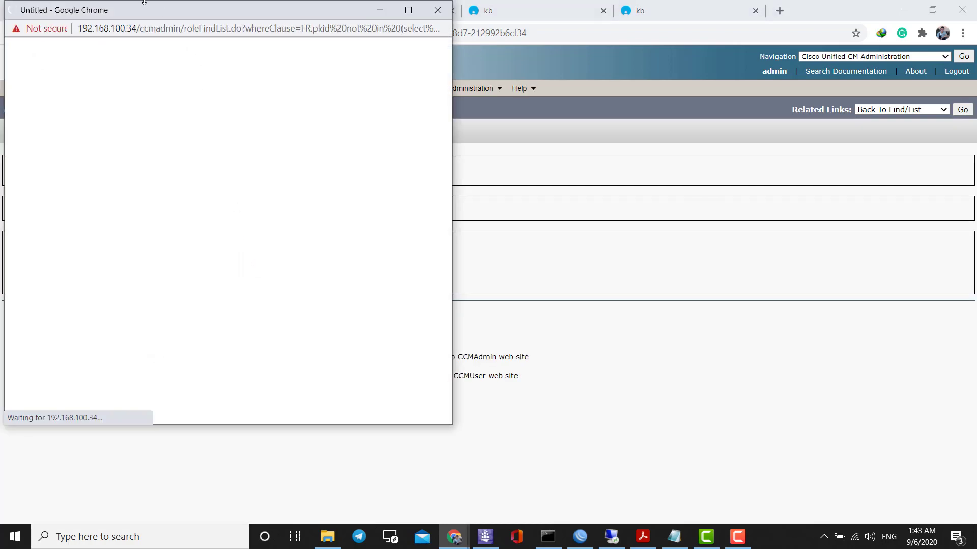
drag(145, 12, 203, 27)
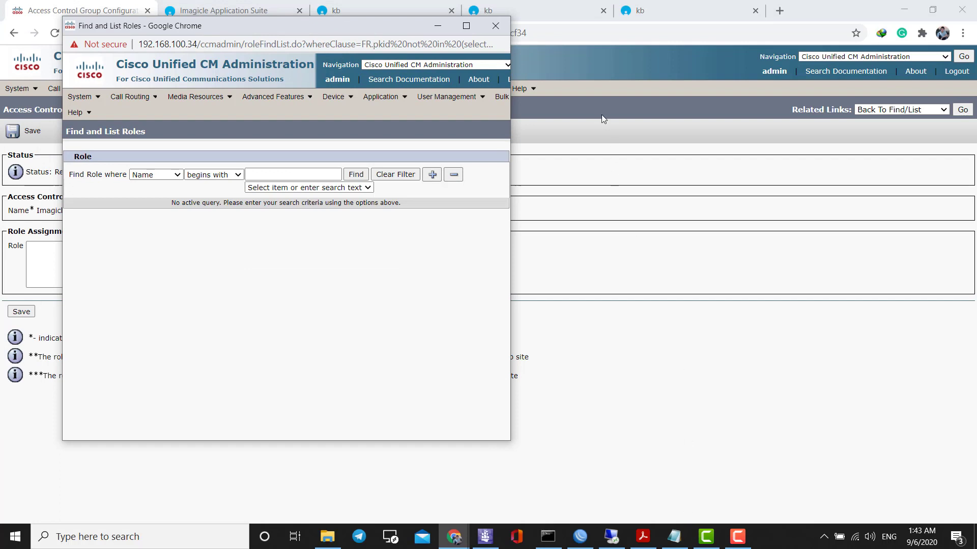
click(358, 176)
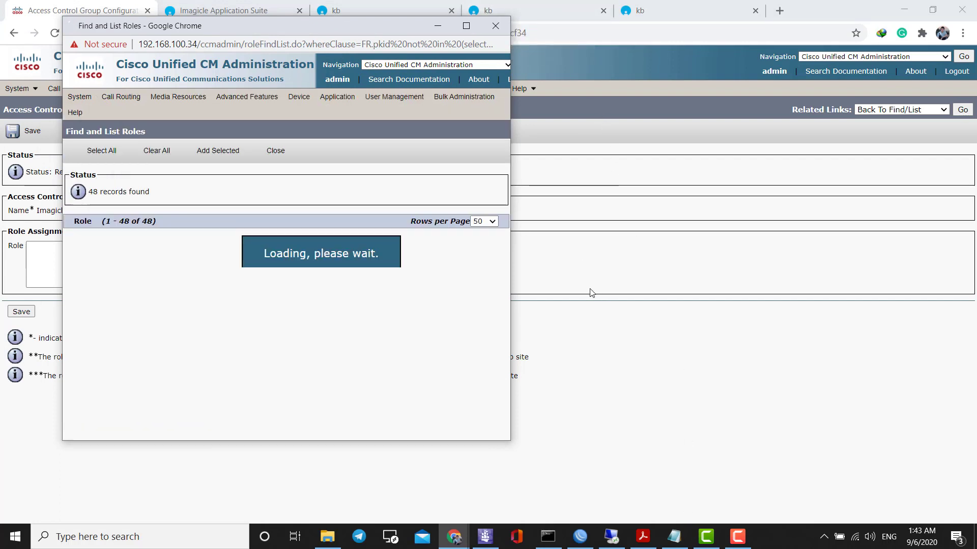
Look up the required roles in the knowledge base article, find Standard AXL API Access in the enlarged role lookup window, and select it.
click(539, 10)
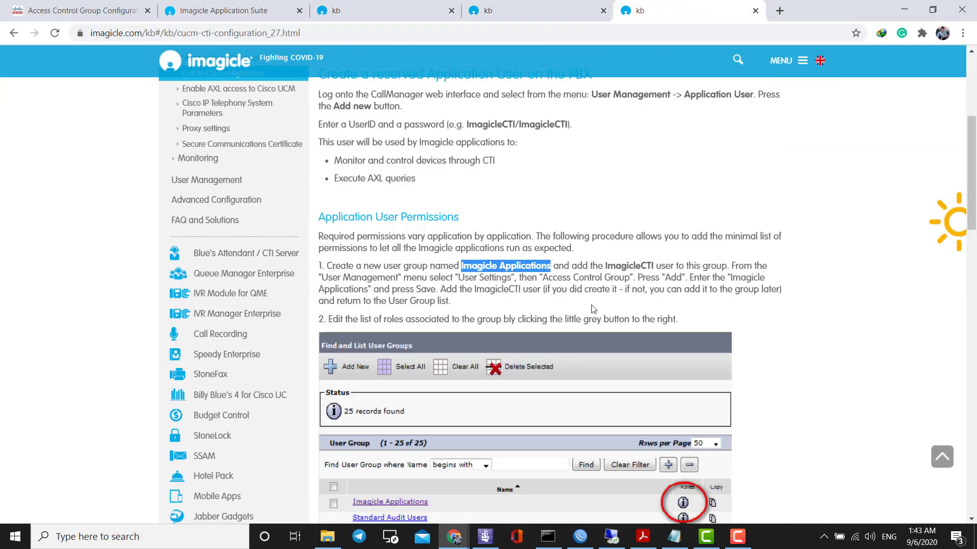
scroll(593, 307, down, 6)
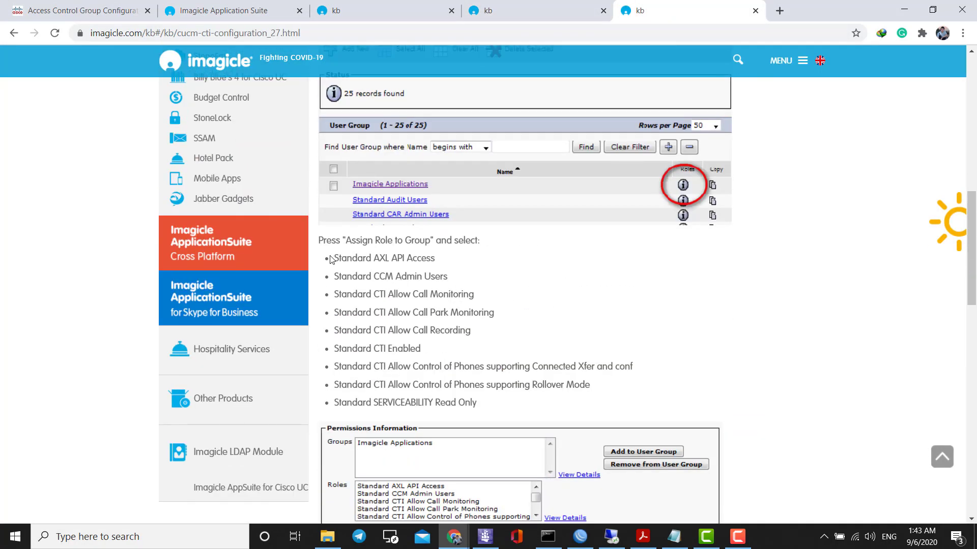
drag(335, 260, 443, 259)
key(ctrl+c)
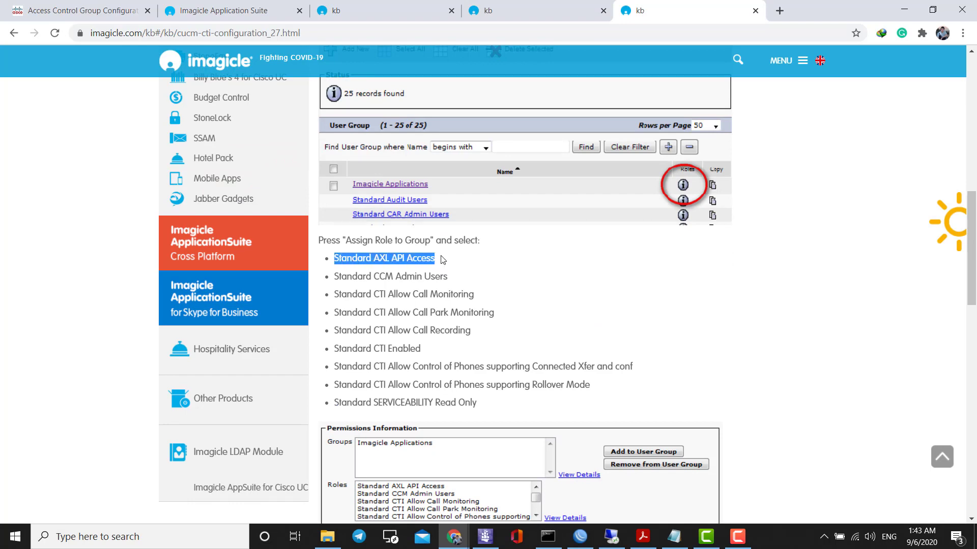
key(alt+Tab)
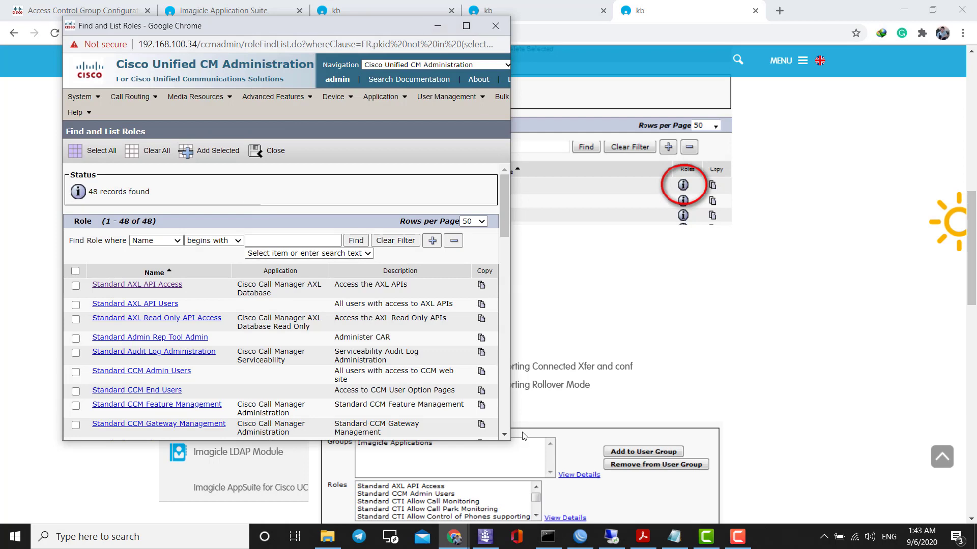
drag(510, 441, 651, 515)
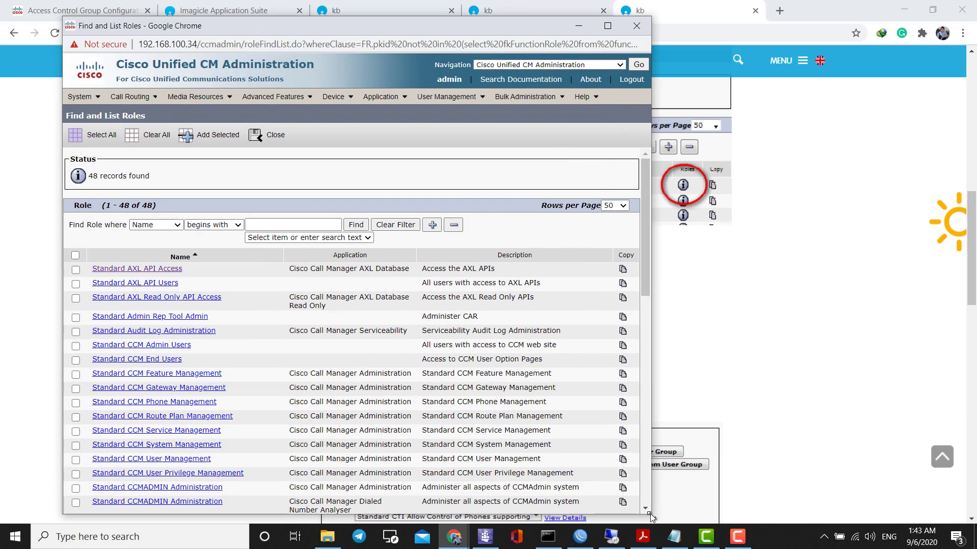
key(ctrl+f)
key(ctrl+v)
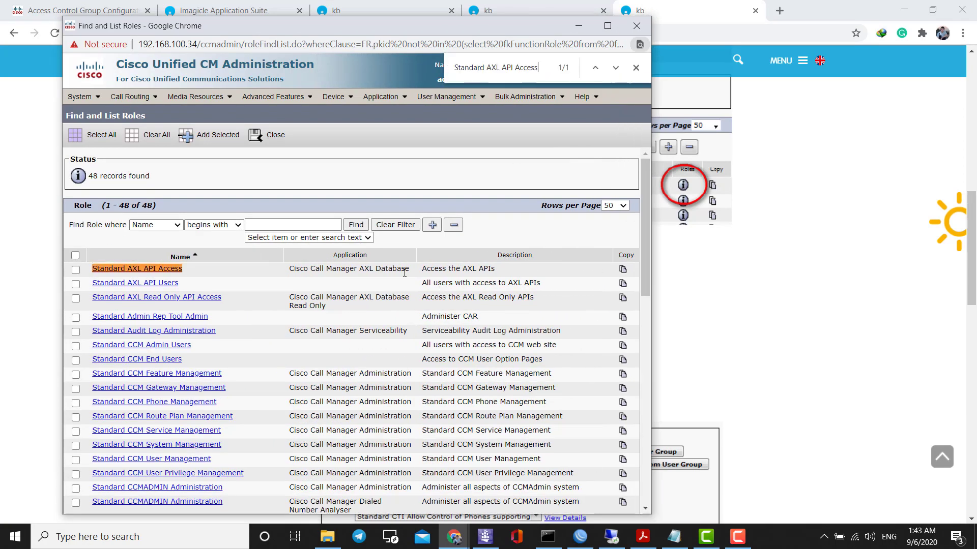
click(75, 270)
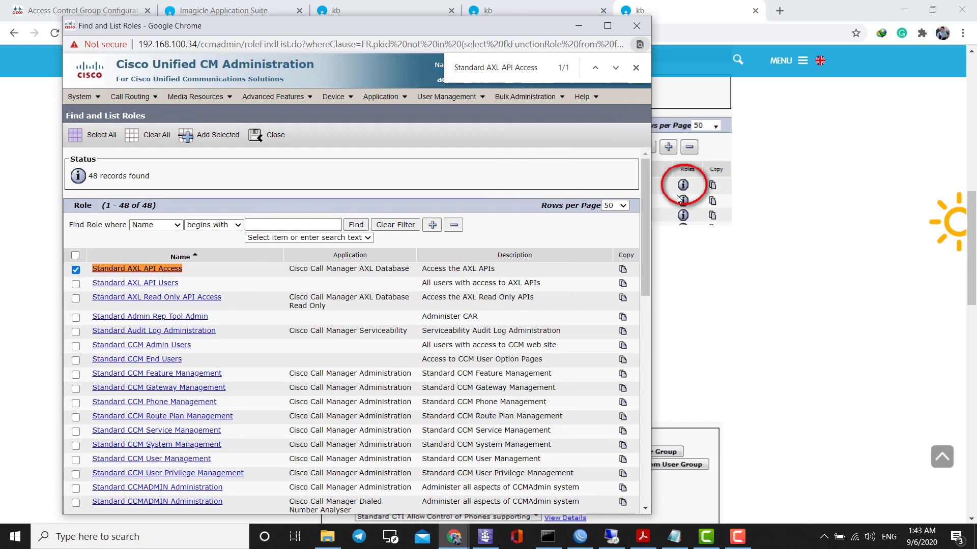
Copy the role name Standard CCM Admin Users from the article, find it in the role list, and select it.
click(792, 255)
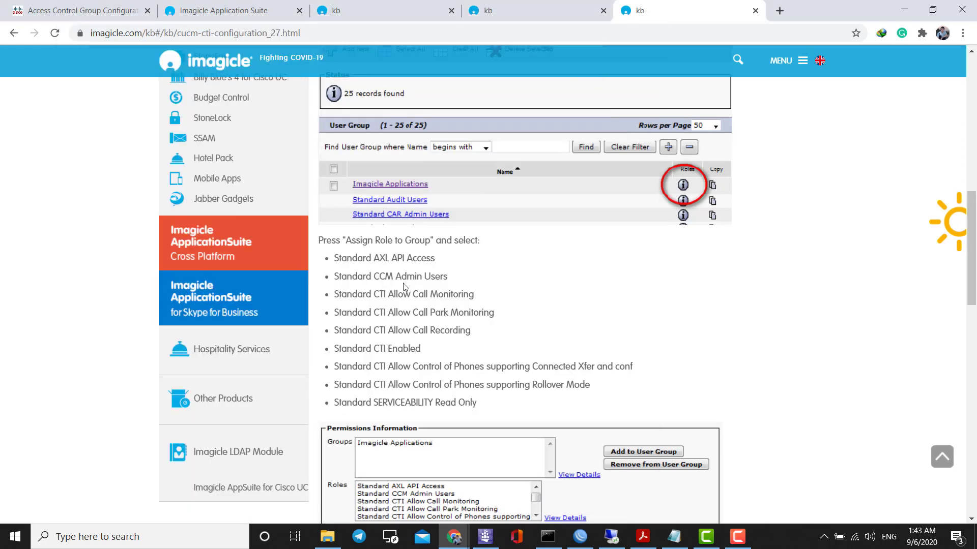
drag(335, 276, 473, 277)
key(ctrl+c)
key(alt+Tab)
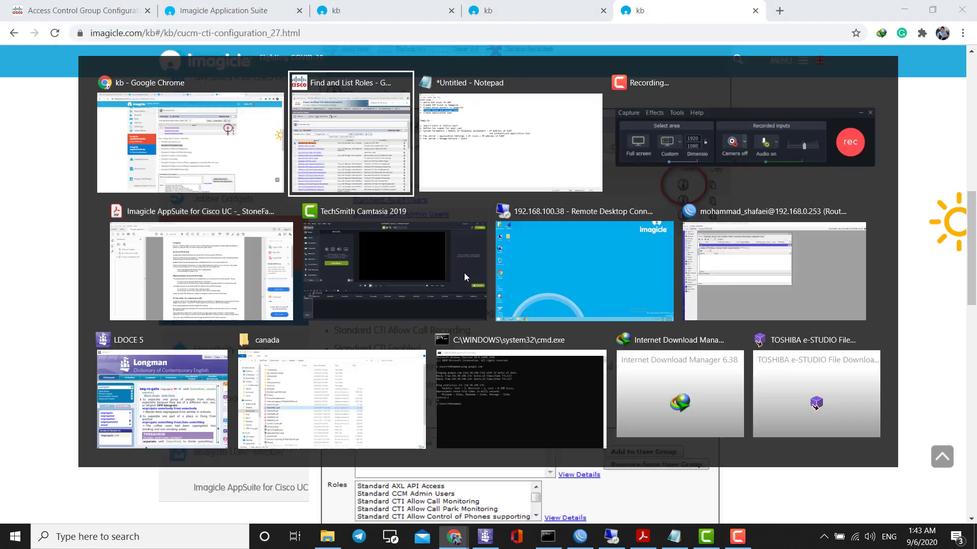
click(636, 68)
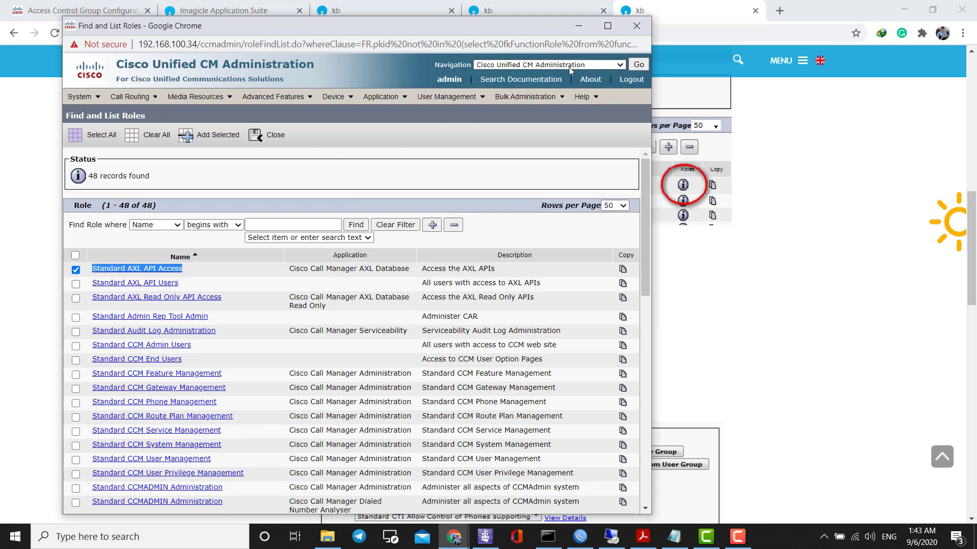
key(ctrl+f)
key(ctrl+v)
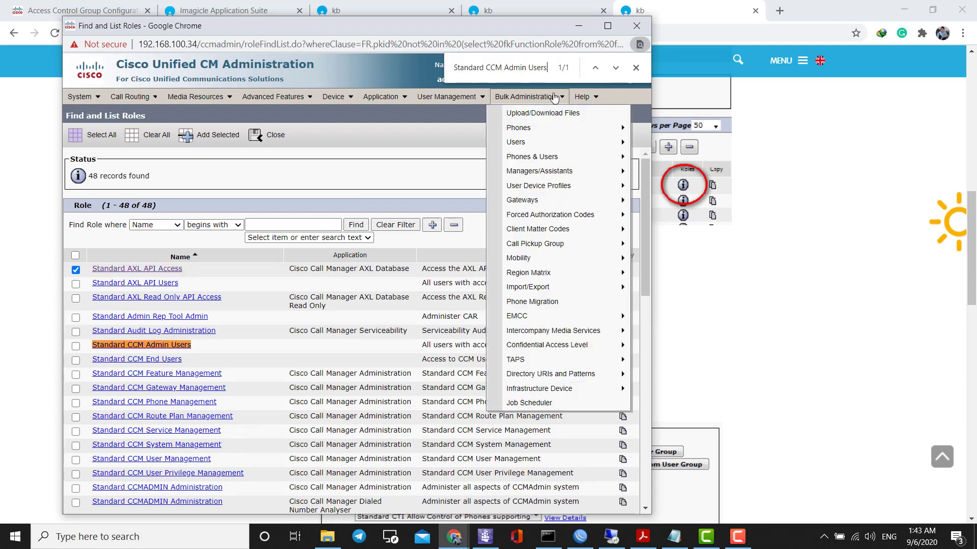
click(76, 347)
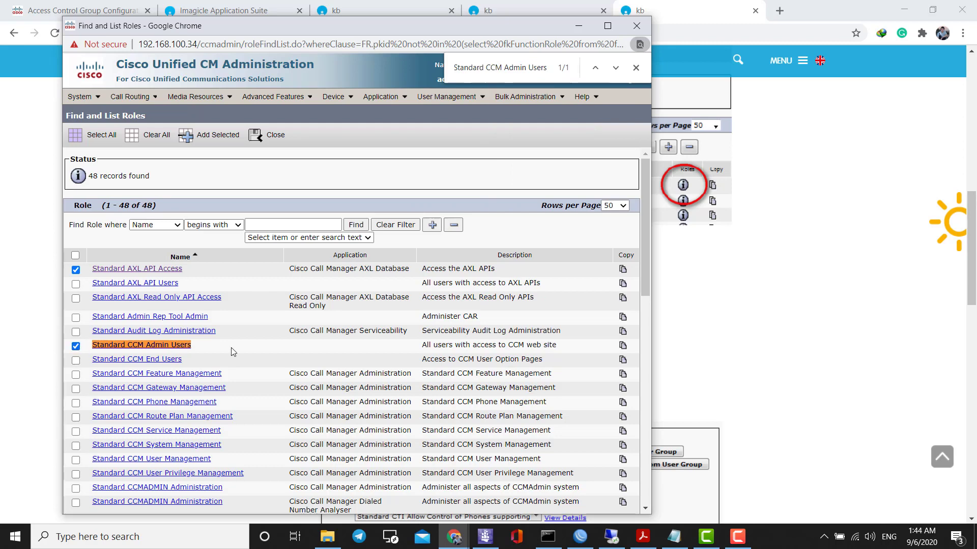
Find Standard CTI Allow Call Monitoring from the article in the role list and select it together with Standard CTI Allow Call Park Monitoring.
click(743, 362)
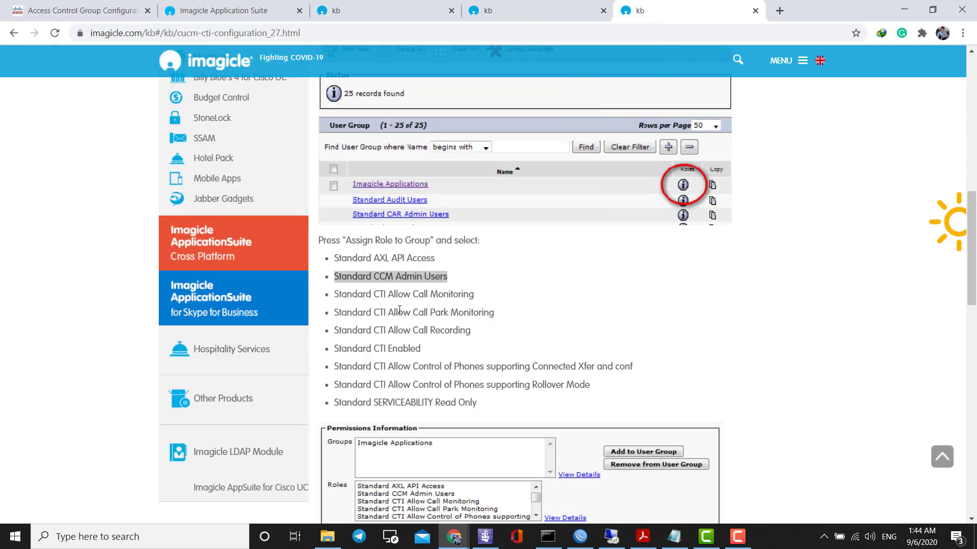
drag(335, 295, 480, 296)
key(ctrl+c)
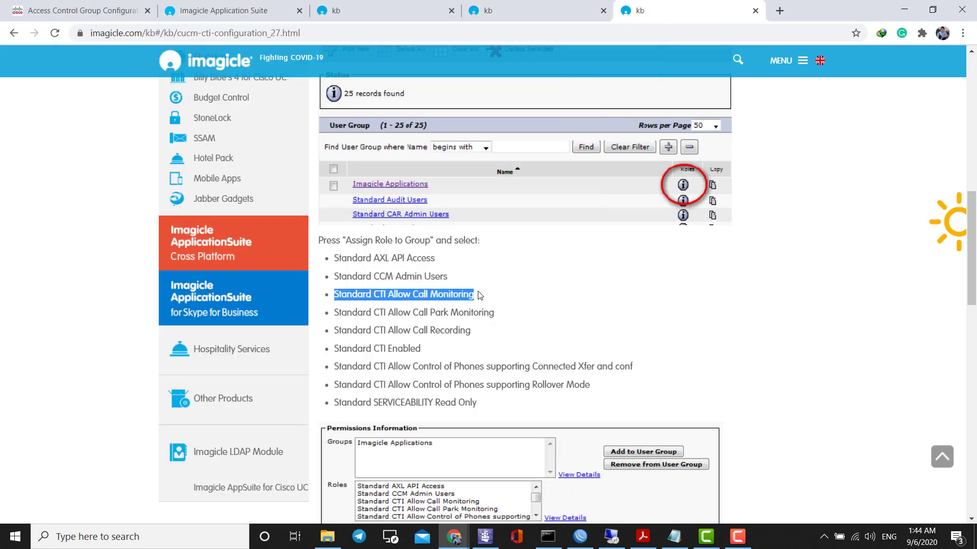
key(alt+Tab)
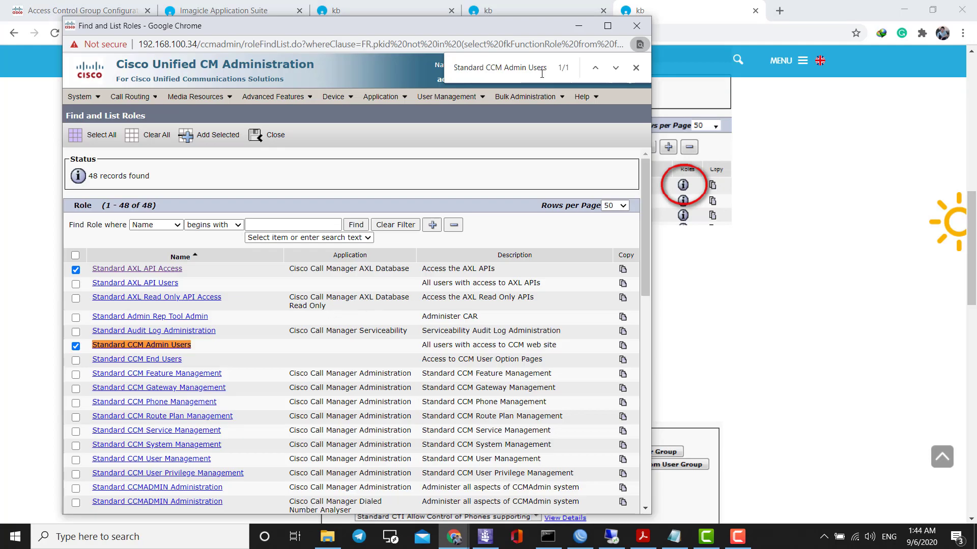
key(ctrl+f)
key(ctrl+v)
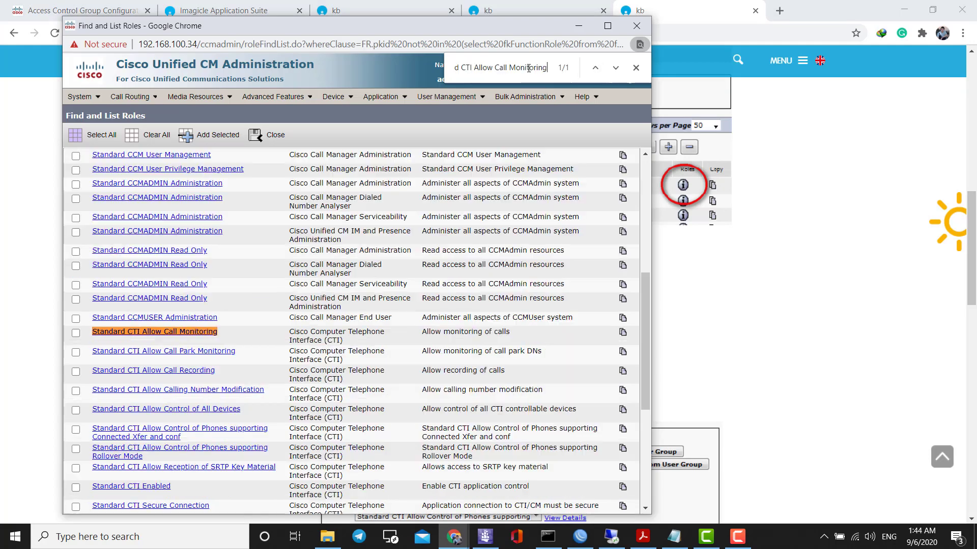
click(76, 333)
click(76, 352)
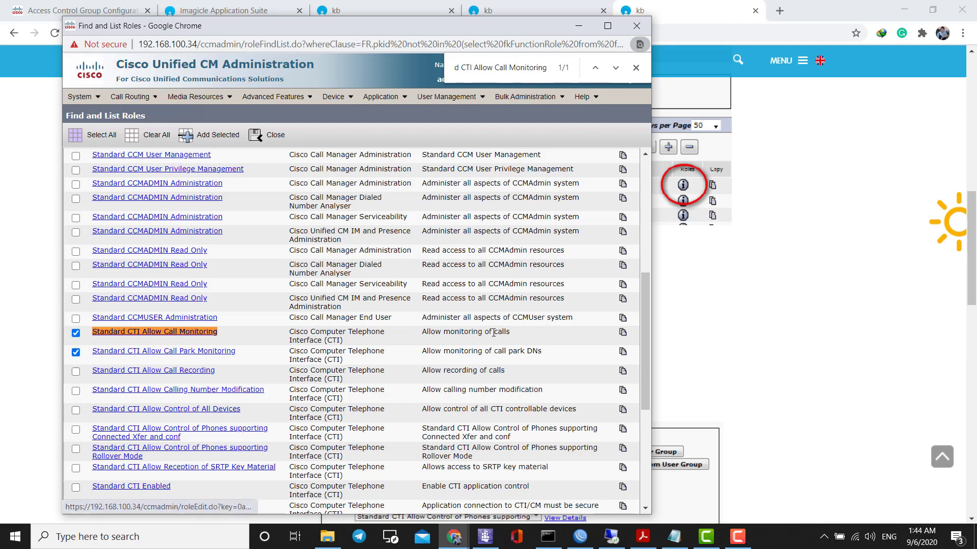
Check the article for the next required role and select Standard CTI Allow Call Recording in the role list.
key(alt+Tab)
click(734, 285)
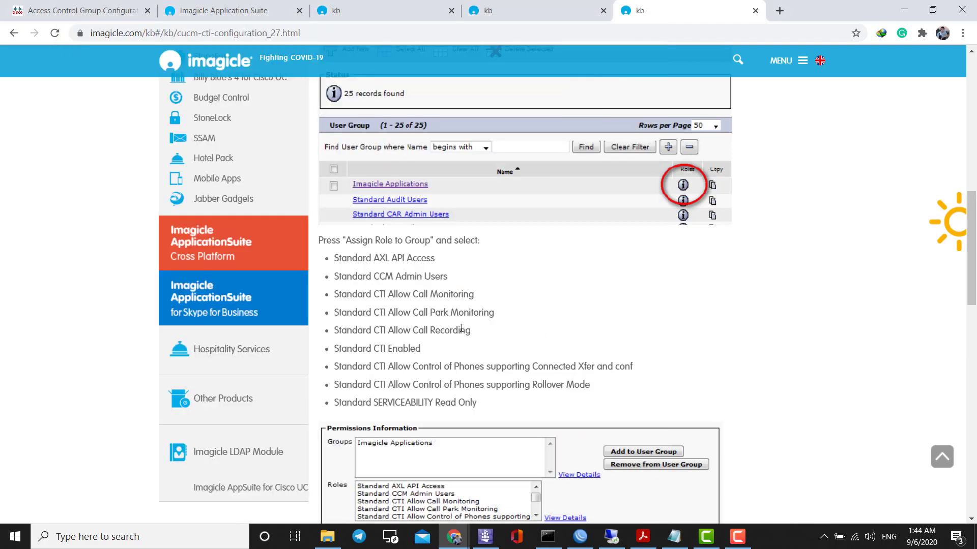
key(alt+Tab)
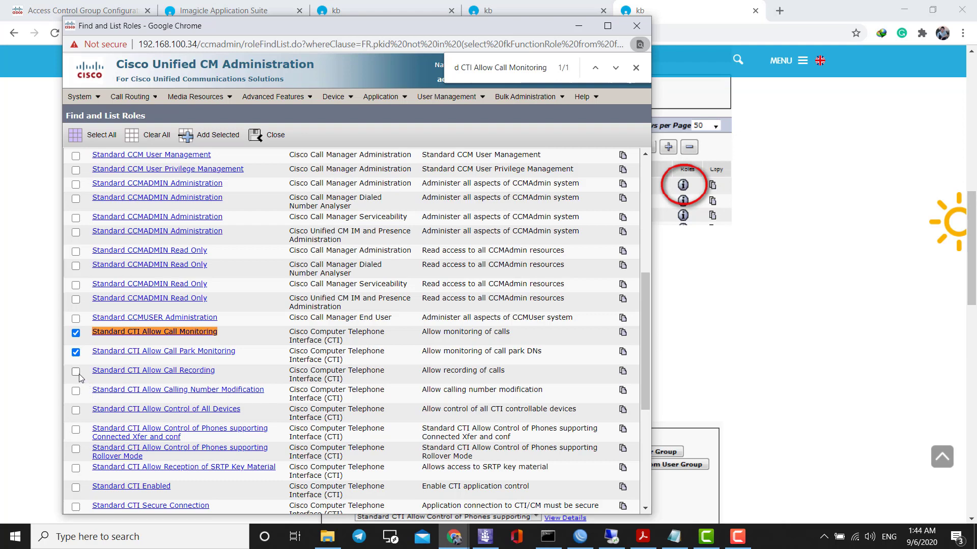
Copy the role name Standard CTI Enabled from the article, find it in the role list, and select it.
click(775, 354)
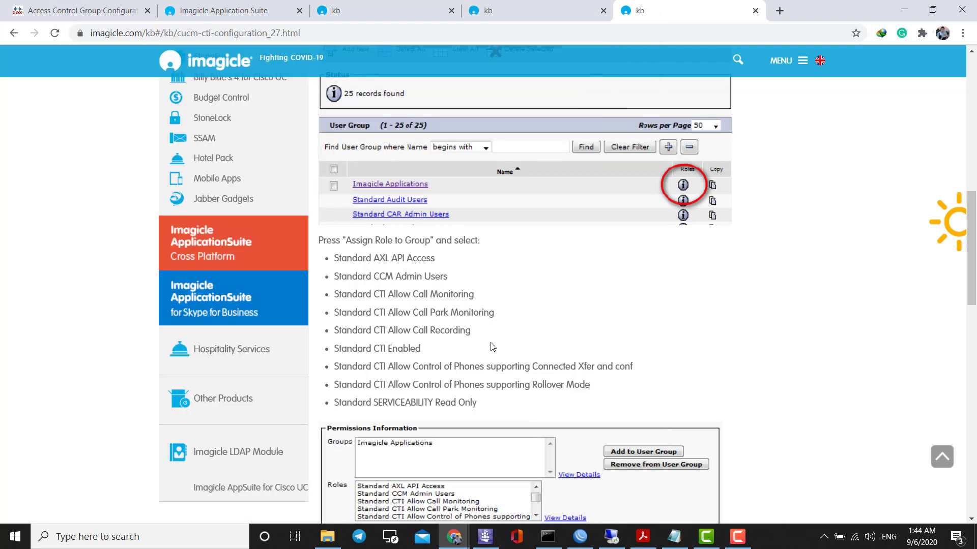
drag(335, 349, 420, 349)
key(ctrl+c)
key(alt+Tab)
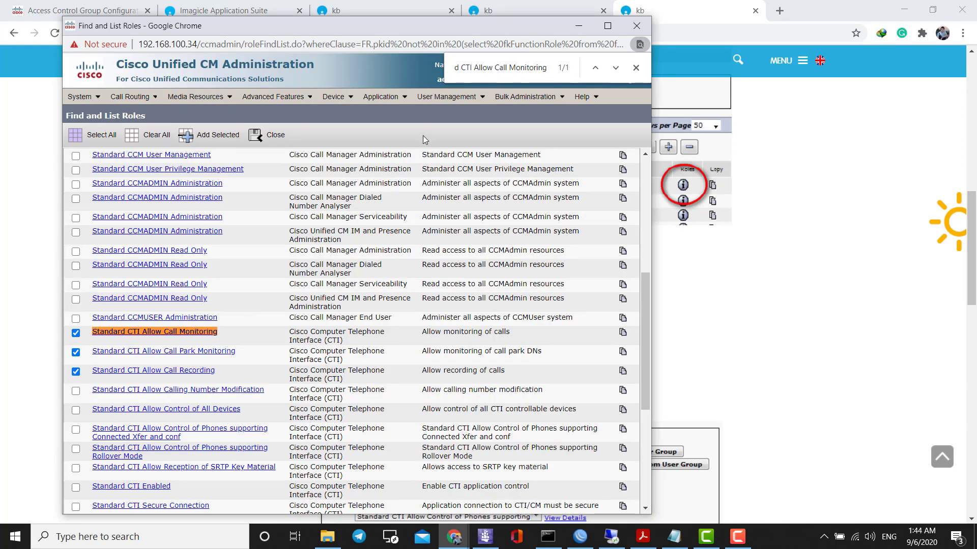
key(ctrl+f)
key(ctrl+v)
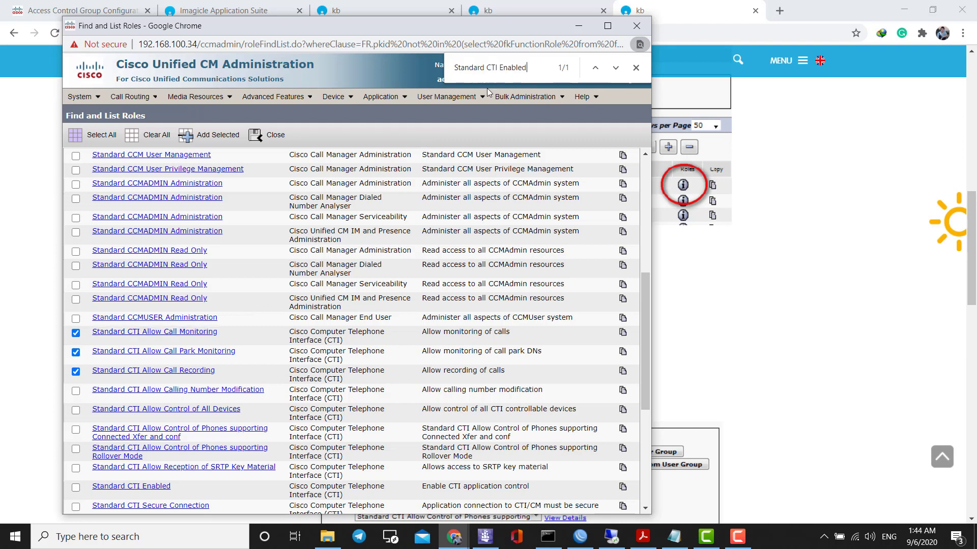
click(76, 487)
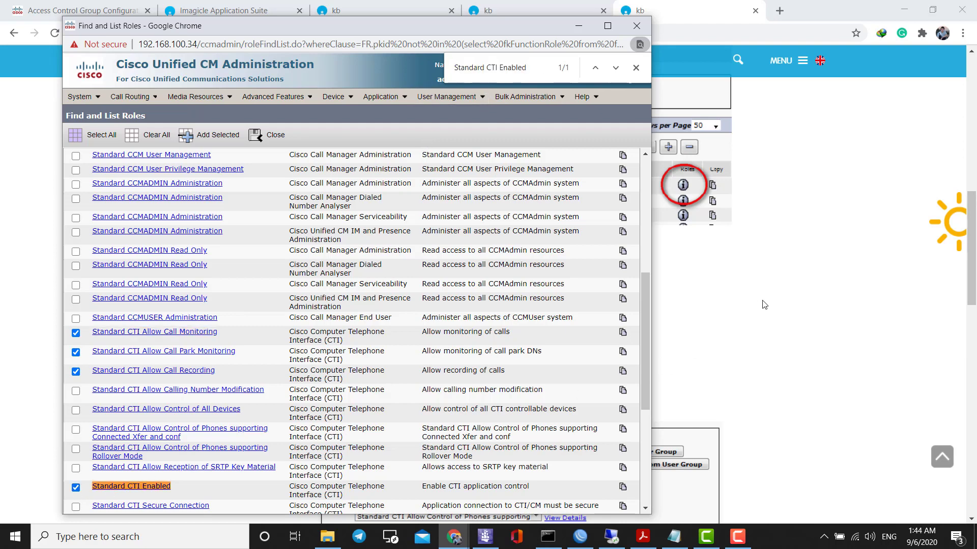
Find the article's Standard CTI Allow Control of Phones supporting Connected Xfer and conf role in the role list and select it.
click(762, 301)
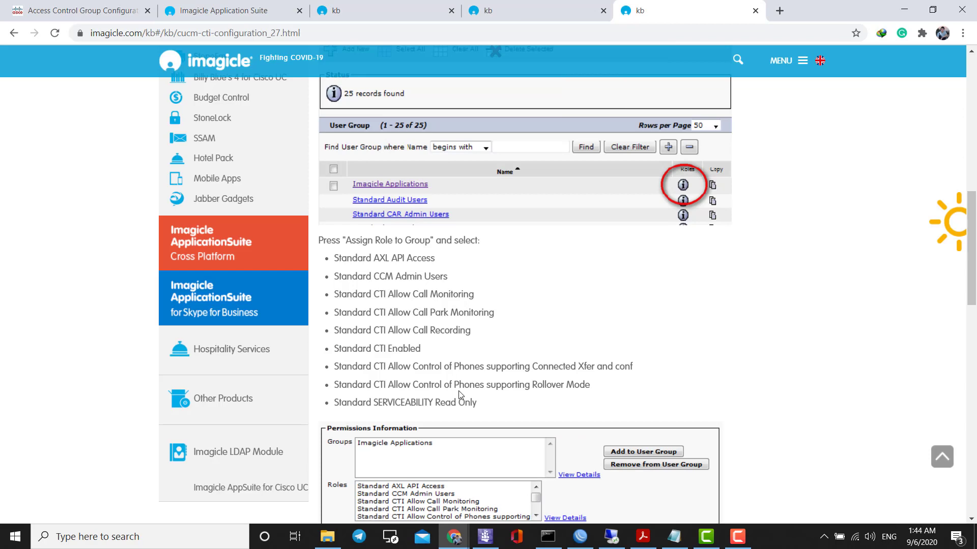
drag(340, 367, 640, 368)
key(ctrl+c)
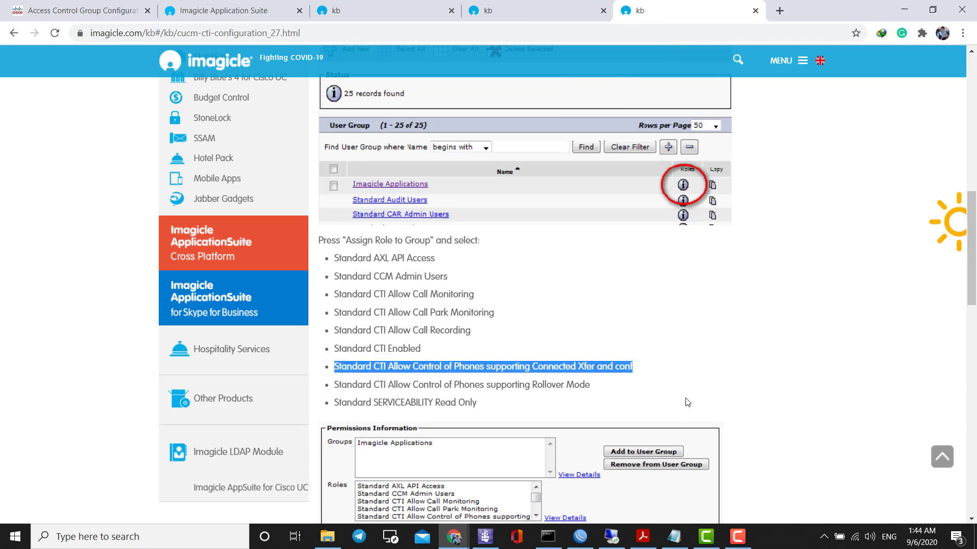
key(alt+Tab)
key(ctrl+a)
key(ctrl+v)
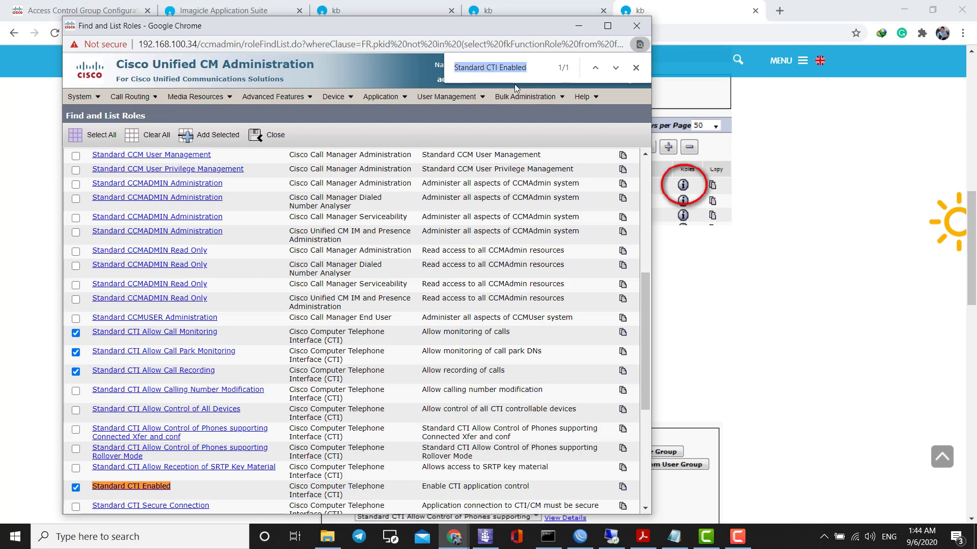
click(77, 430)
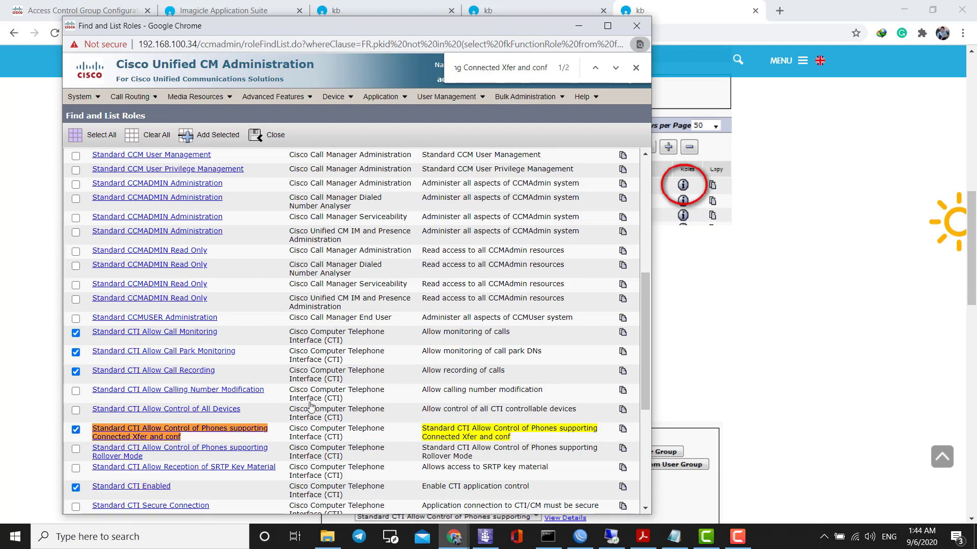
Find the article's Standard CTI Allow Control of Phones supporting Rollover Mode role in the role list and select it.
key(alt+Tab)
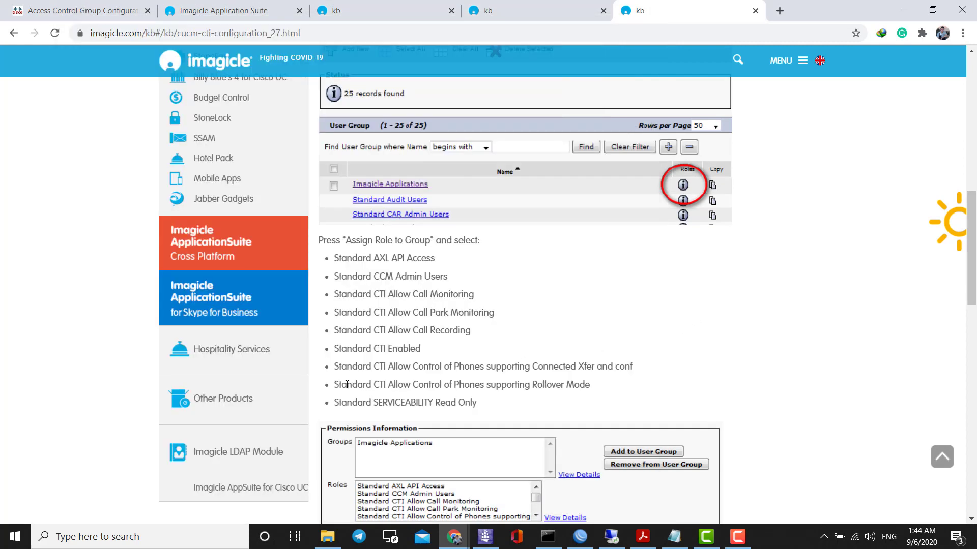
drag(336, 384, 591, 391)
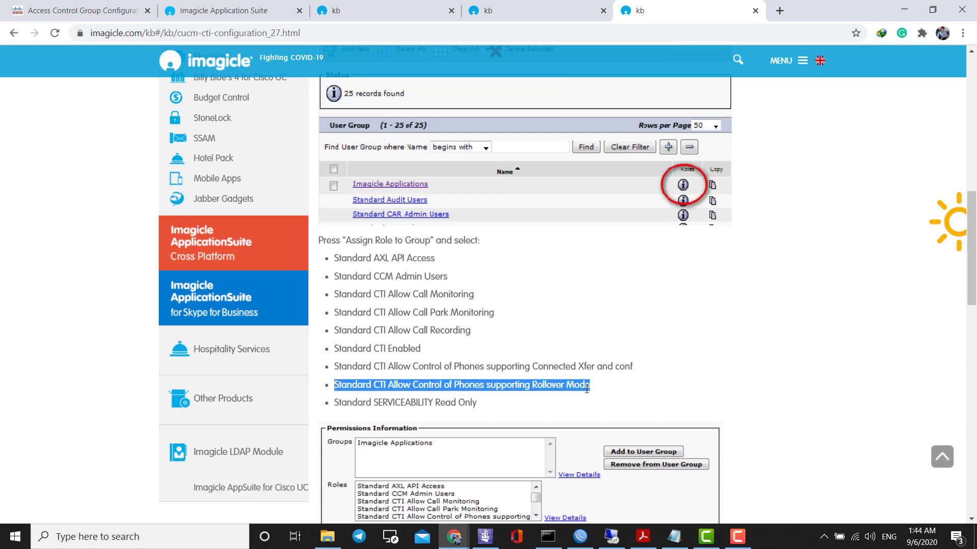
key(ctrl+c)
key(alt+Tab)
key(ctrl+a)
key(ctrl+v)
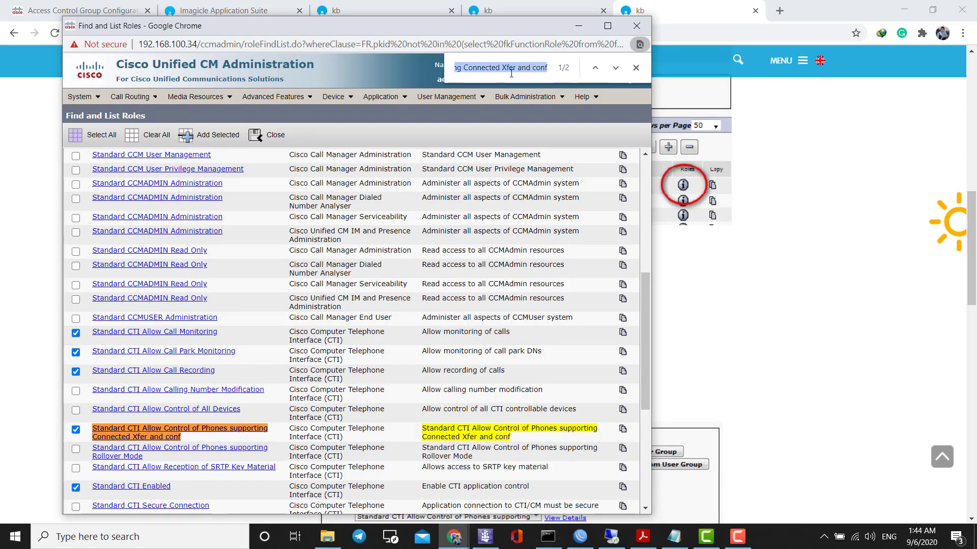
click(76, 448)
Recheck the Rollover Mode role in the role list against its entry in the article.
click(762, 316)
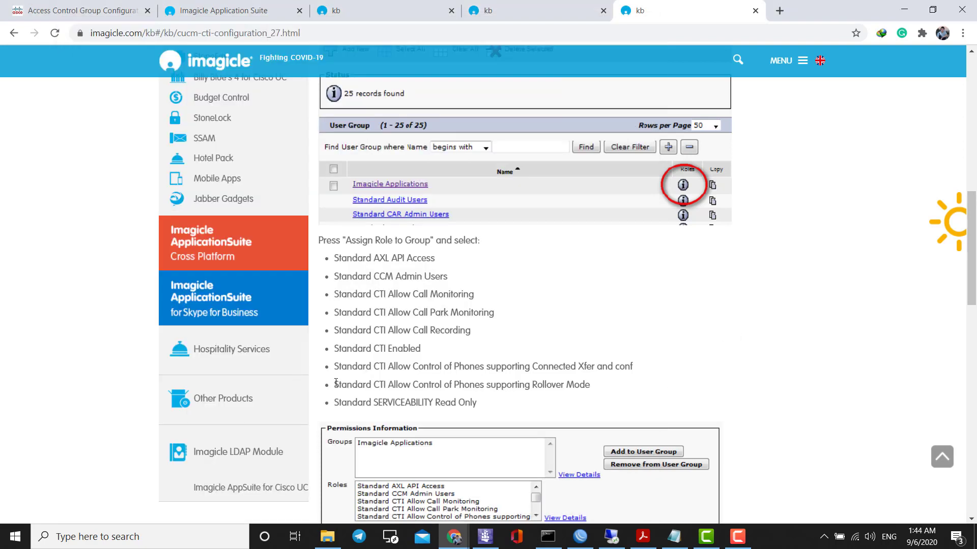
drag(336, 383, 641, 388)
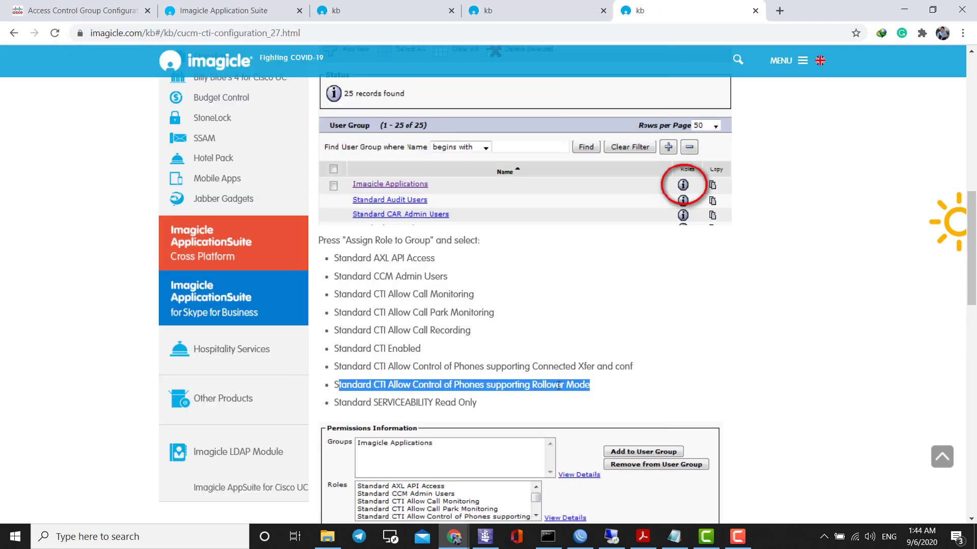
click(336, 388)
drag(333, 390, 611, 390)
key(alt+Tab)
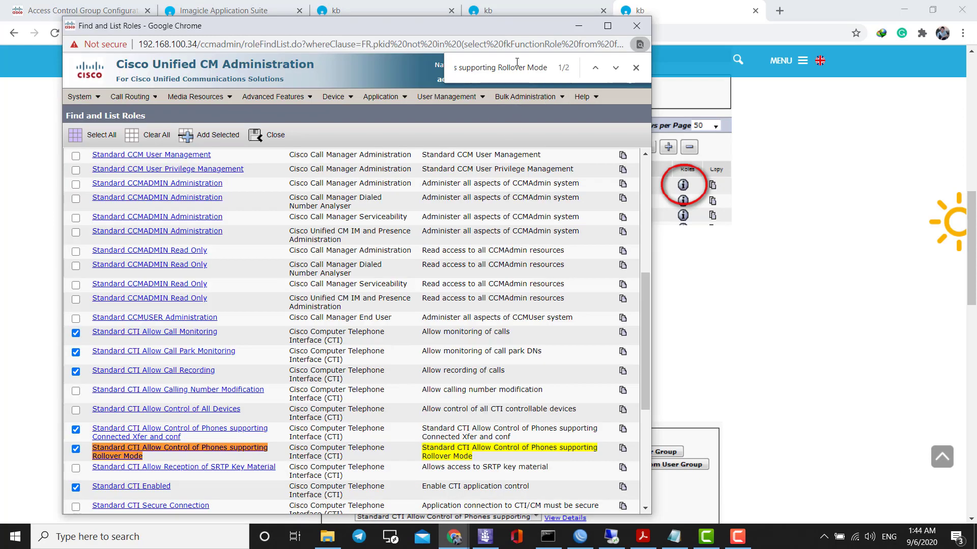
key(Return)
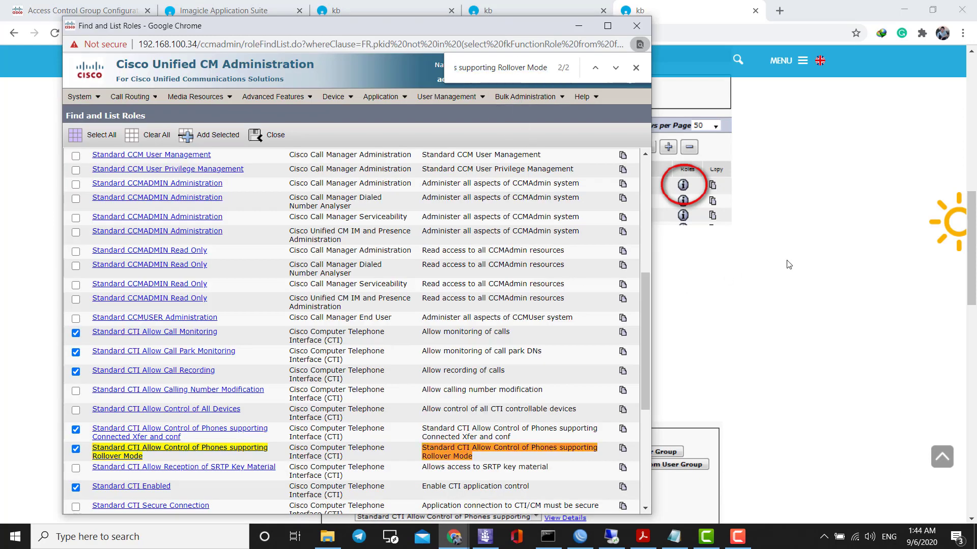
Find the article's Standard SERVICEABILITY Read Only role in the role list and select both of its entries.
click(798, 305)
drag(333, 403, 542, 405)
key(alt+Tab)
key(ctrl+f)
key(ctrl+v)
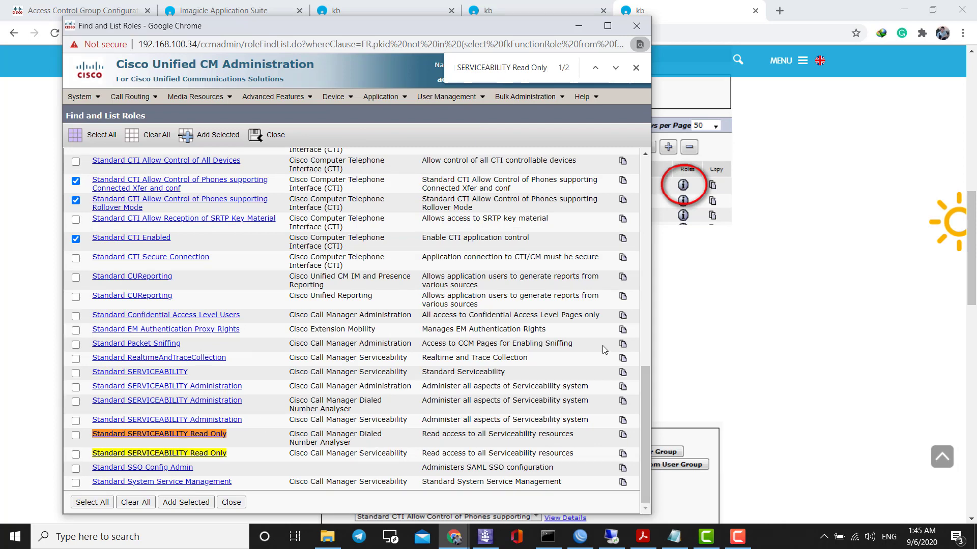
click(76, 454)
click(76, 435)
Compare the selection with the article's role list and add the selected roles to the Imagicle Applications group.
click(722, 323)
scroll(671, 374, down, 3)
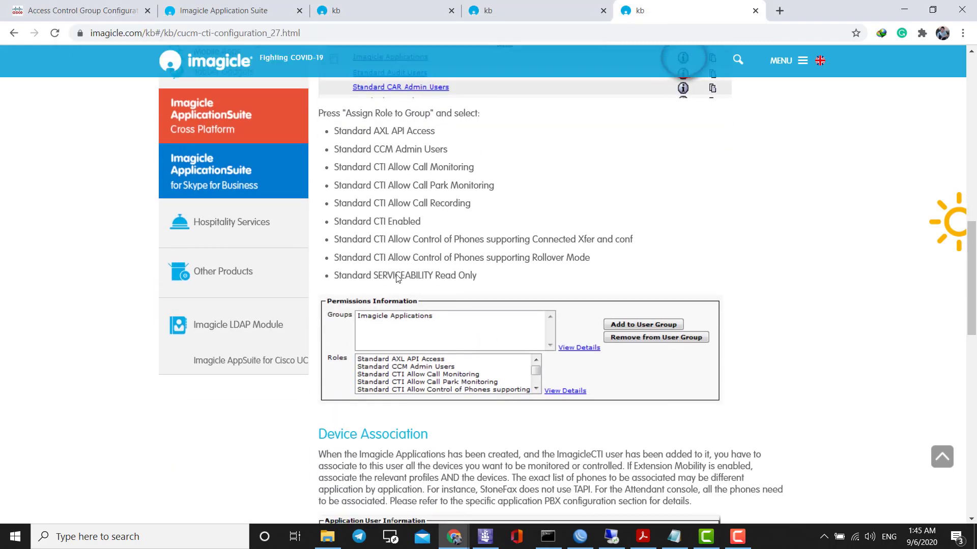
click(66, 10)
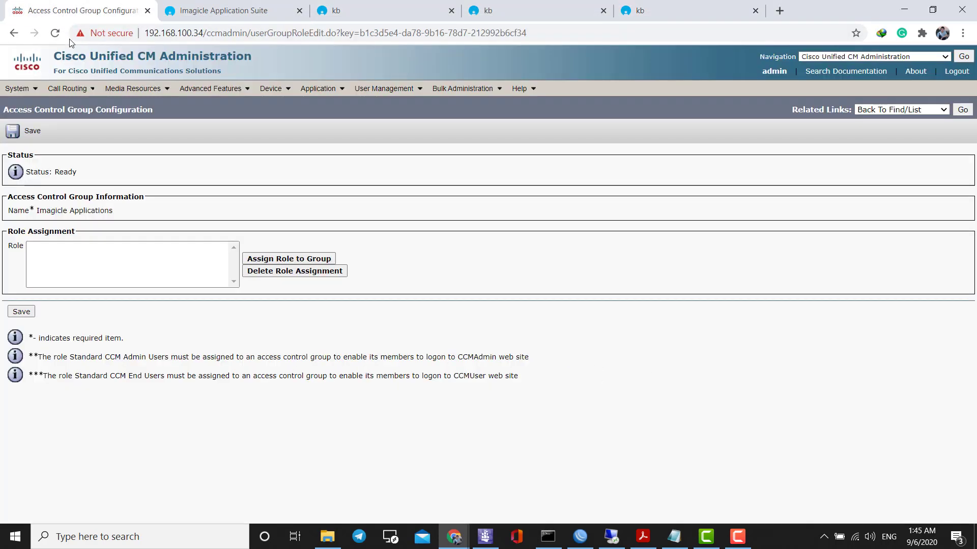
click(93, 78)
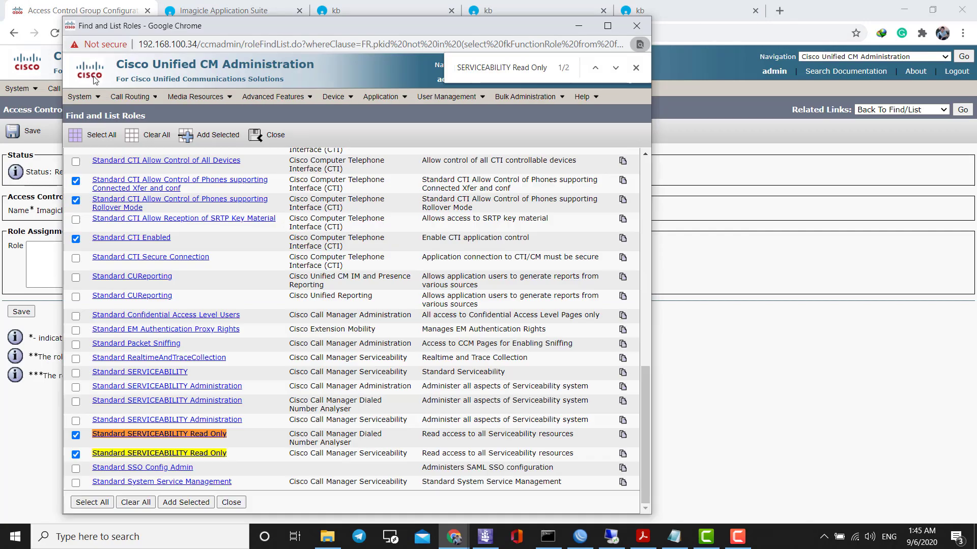
click(200, 137)
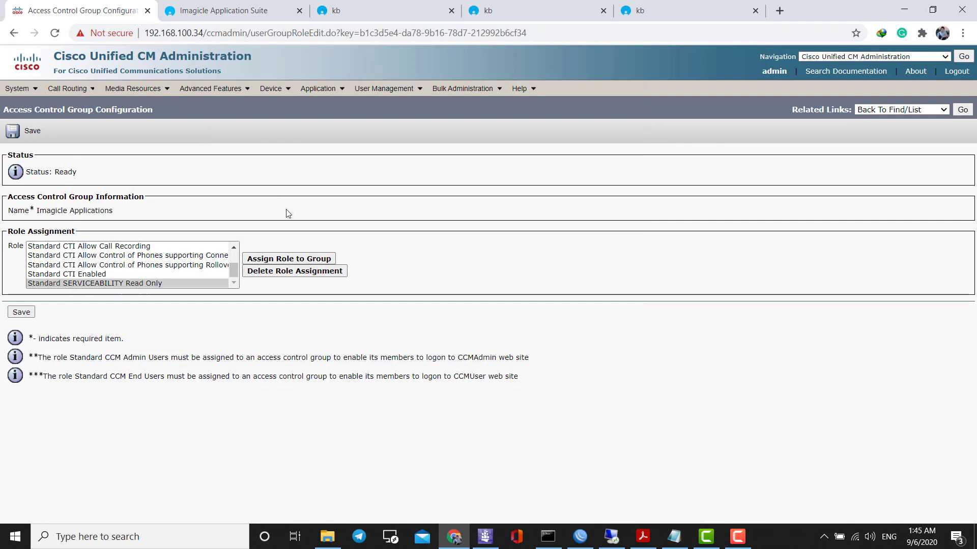
Review the roles assigned to the Imagicle Applications group and save the group configuration.
scroll(140, 265, up, 10)
scroll(140, 265, down, 1)
scroll(140, 265, up, 1)
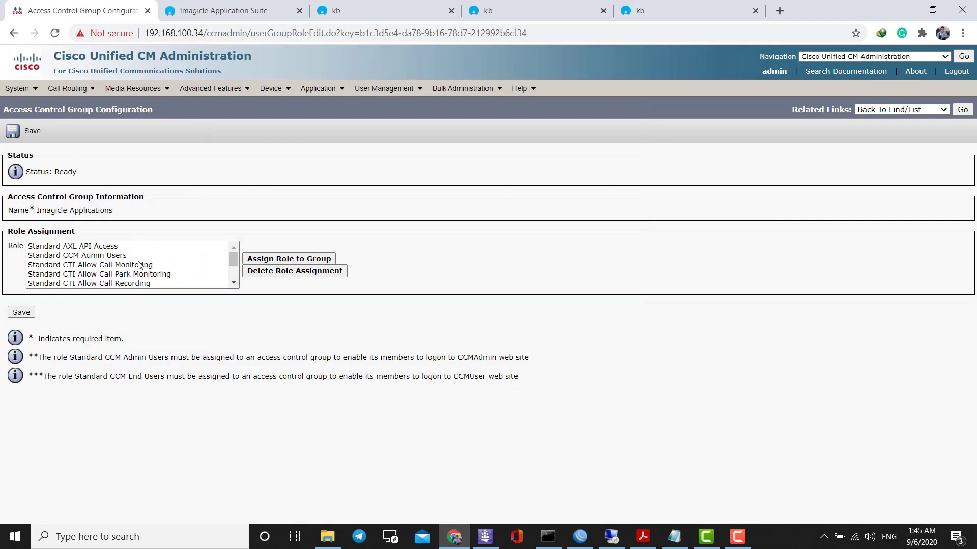
click(30, 134)
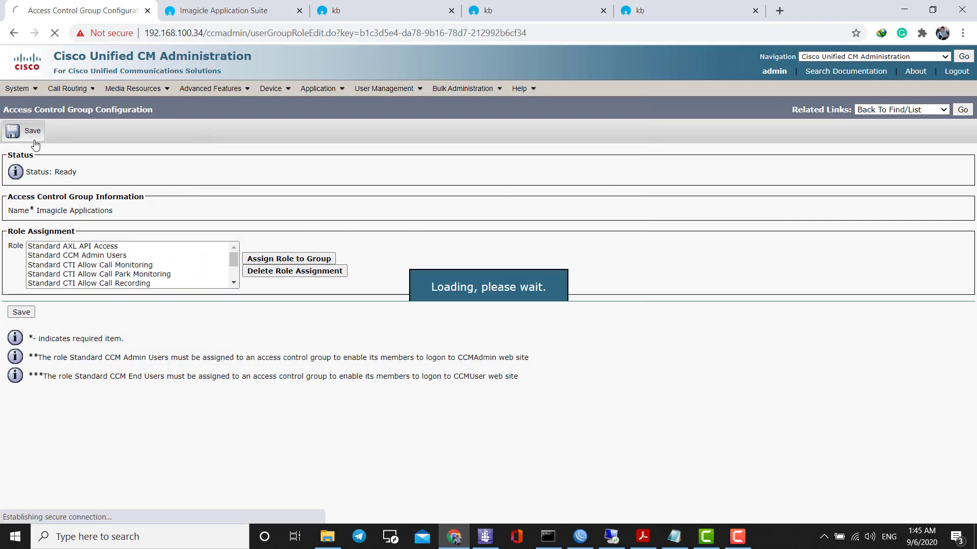
Switch to the Notepad checklist and review the group and role item and the Create Application user item.
key(alt+Tab)
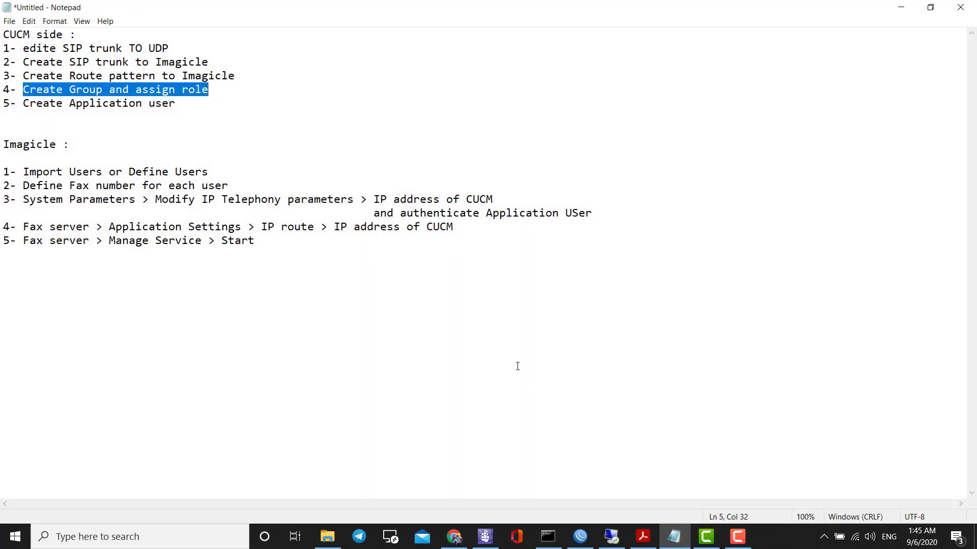
click(34, 91)
drag(23, 89, 163, 90)
click(163, 91)
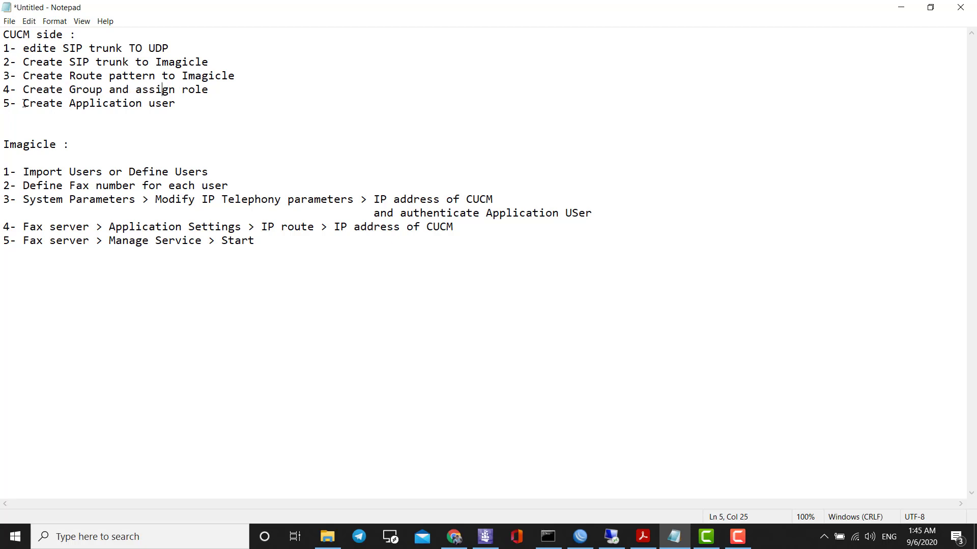
drag(24, 104, 174, 106)
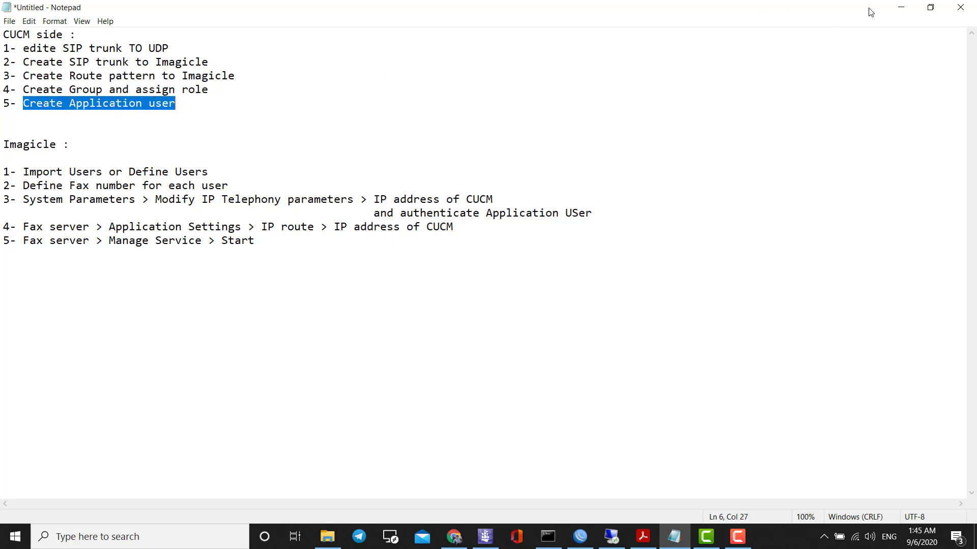
click(901, 7)
List all application users in Cisco Unified CM and start adding a new one.
mouse_move(319, 91)
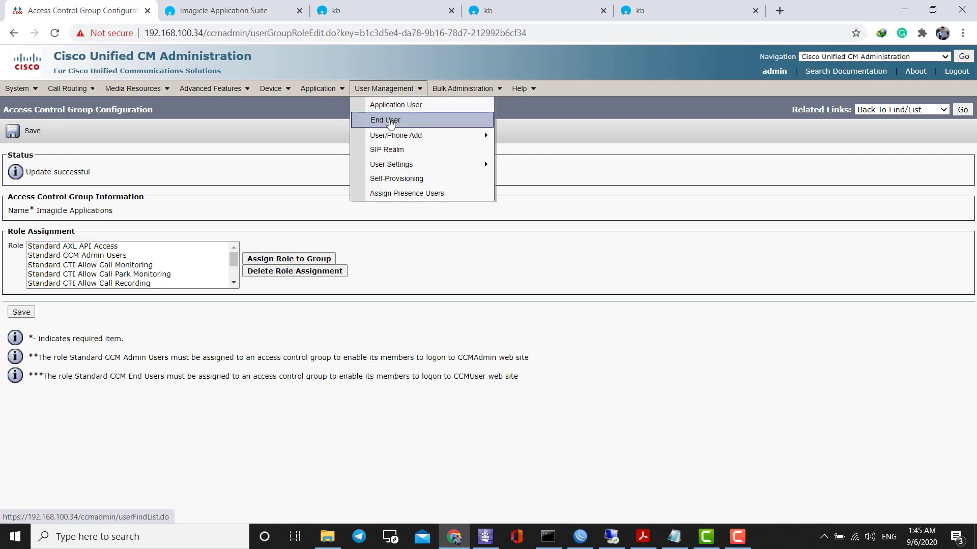
click(389, 106)
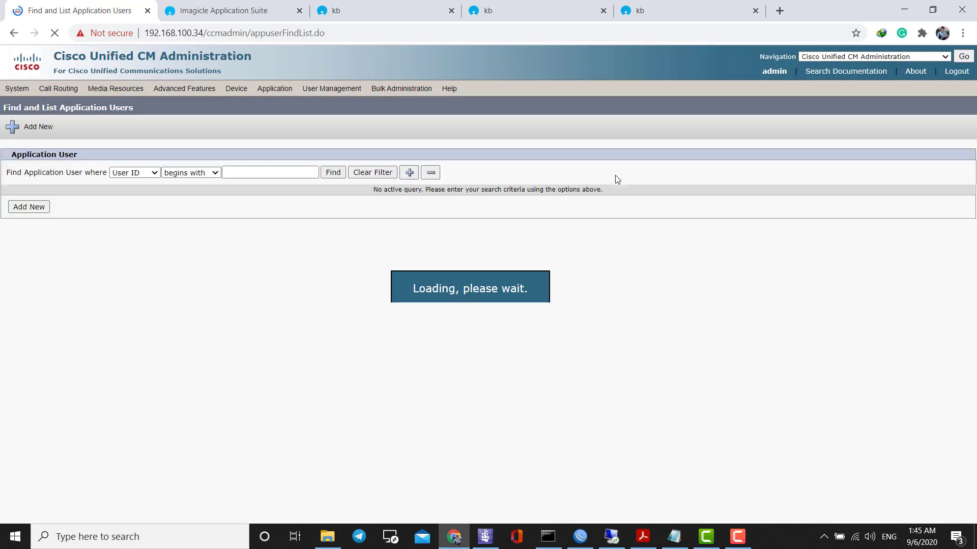
click(331, 174)
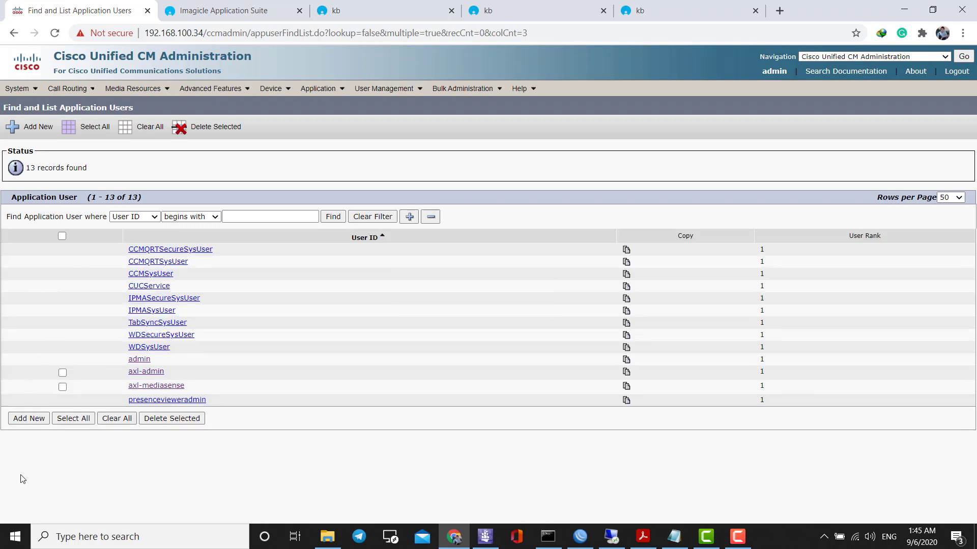
click(33, 419)
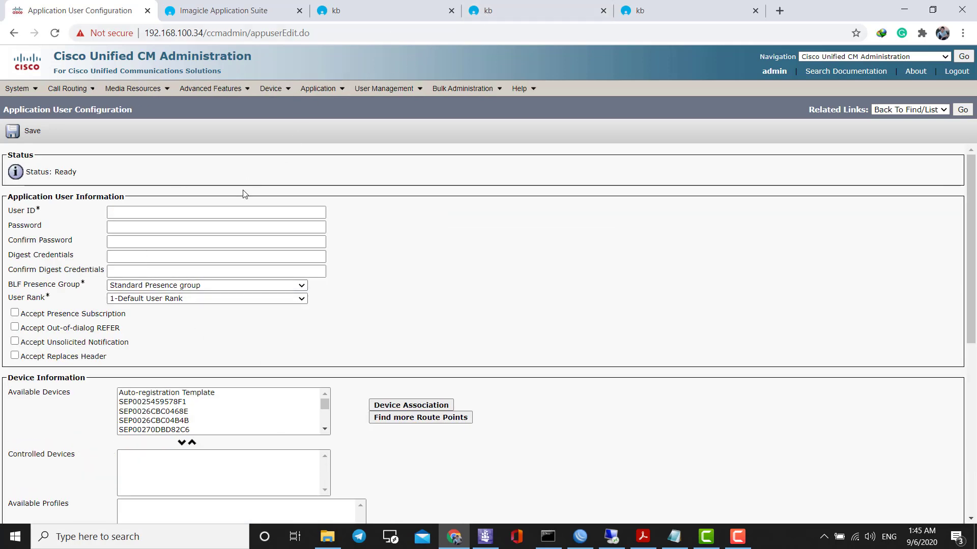
Locate the ImagicleCTI user name in the Application User Permissions section of the knowledge base article and copy it.
click(245, 212)
key(ctrl+4)
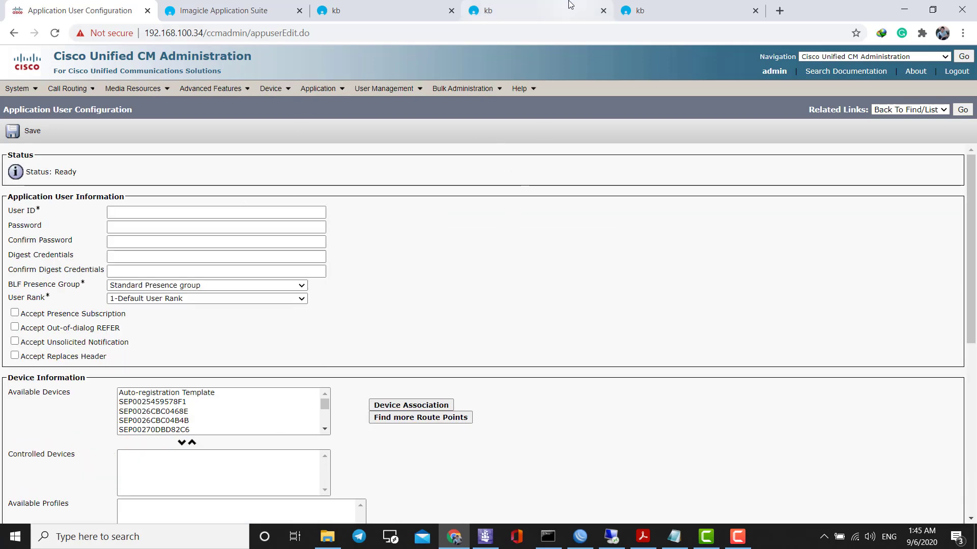
key(ctrl+Tab)
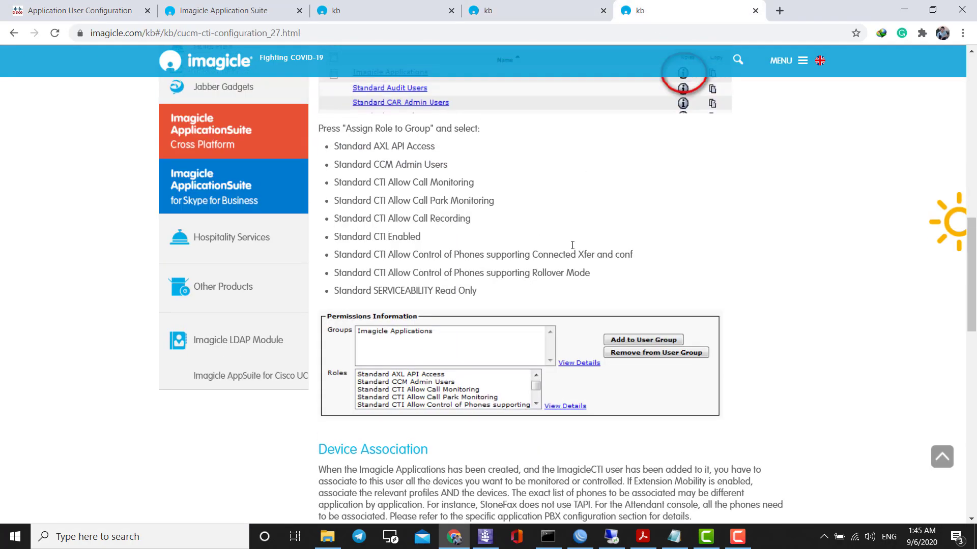
scroll(505, 239, down, 4)
scroll(569, 249, up, 11)
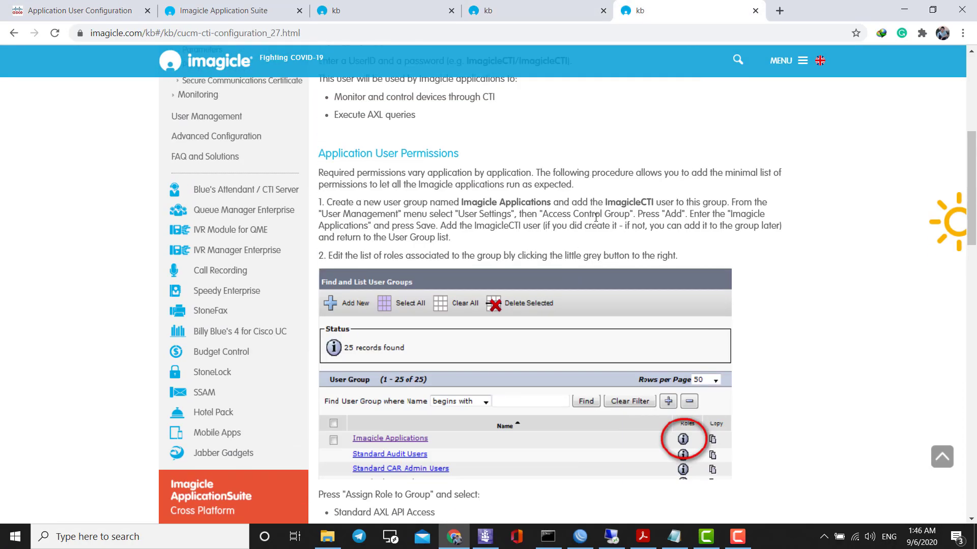
drag(620, 202, 655, 202)
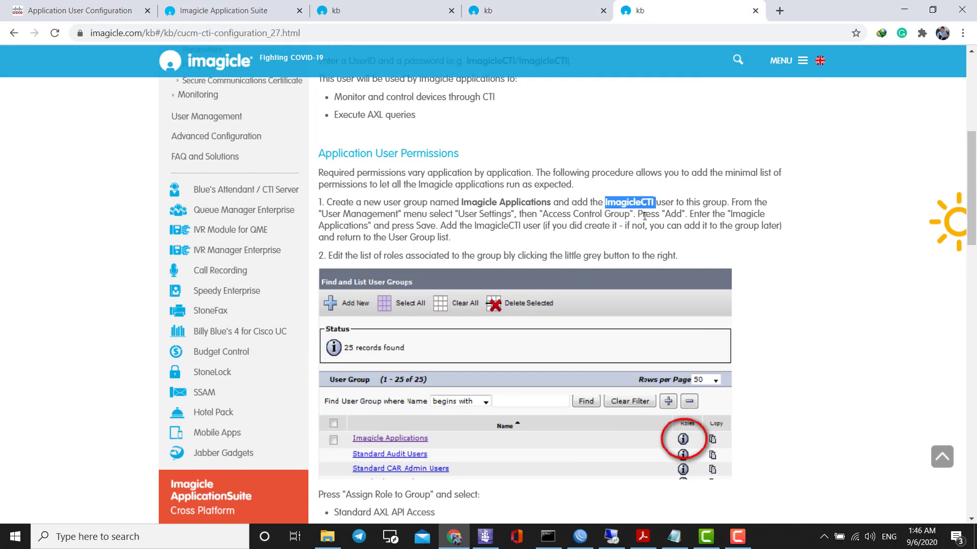
click(636, 202)
double_click(615, 202)
click(649, 197)
drag(653, 200, 606, 204)
key(ctrl+c)
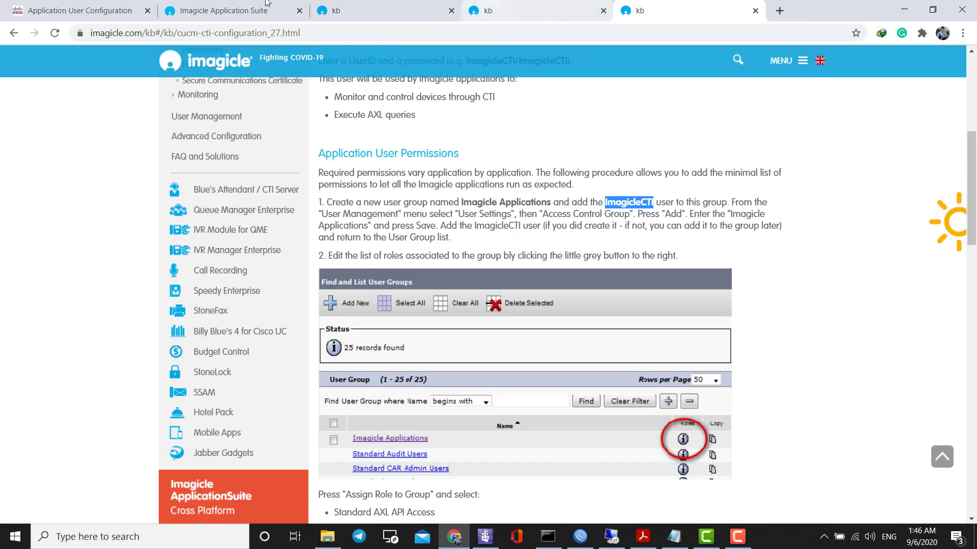
Set the new application user's User ID to ImagicleCTI, then enter and confirm the account password.
click(102, 10)
click(185, 212)
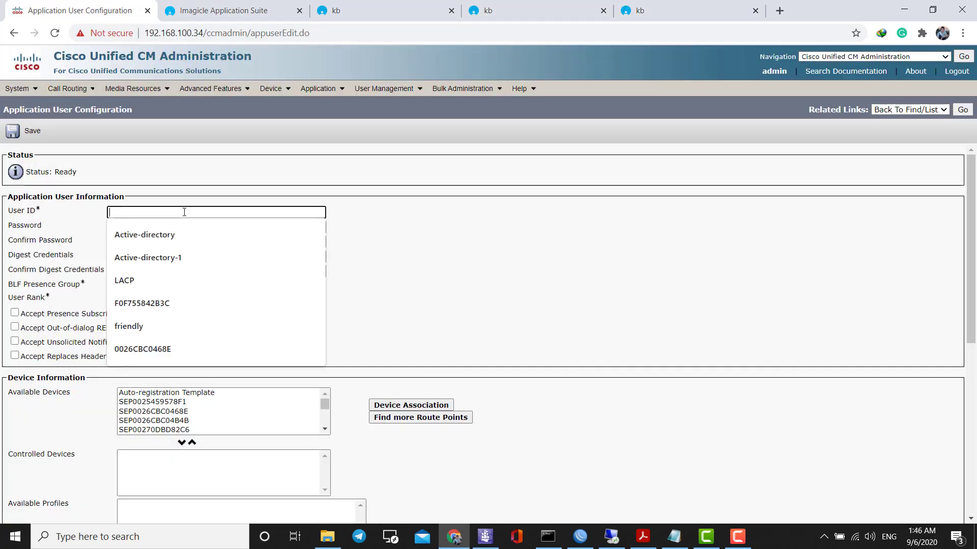
key(ctrl+v)
click(142, 227)
key(ctrl+v)
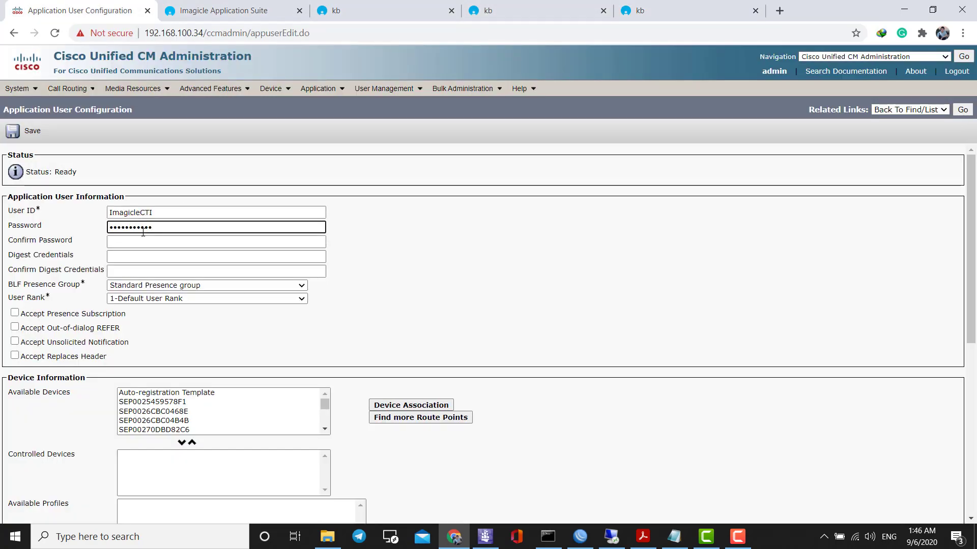
click(142, 238)
key(ctrl+v)
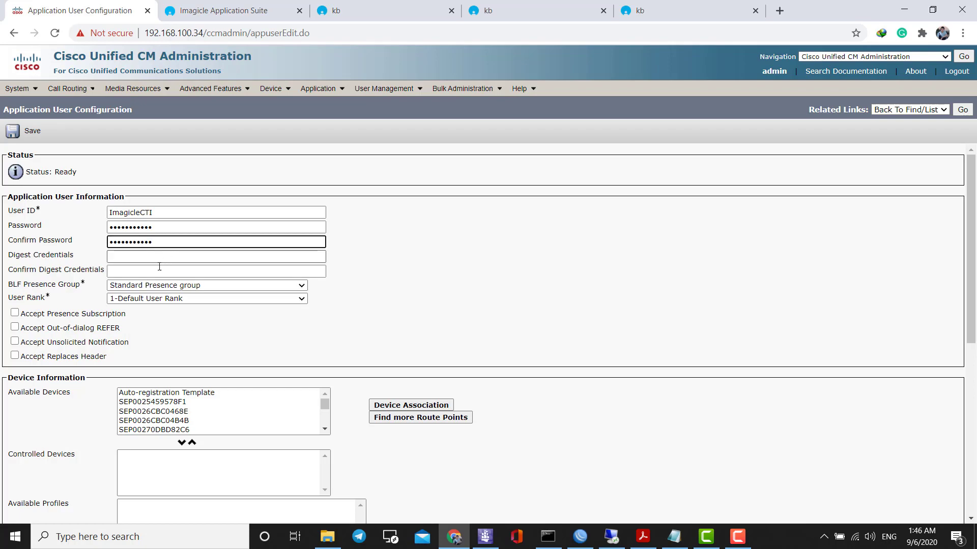
Examine the article's instructions for creating the application user and its Device Association example, and return to the user form.
click(654, 4)
scroll(678, 290, up, 6)
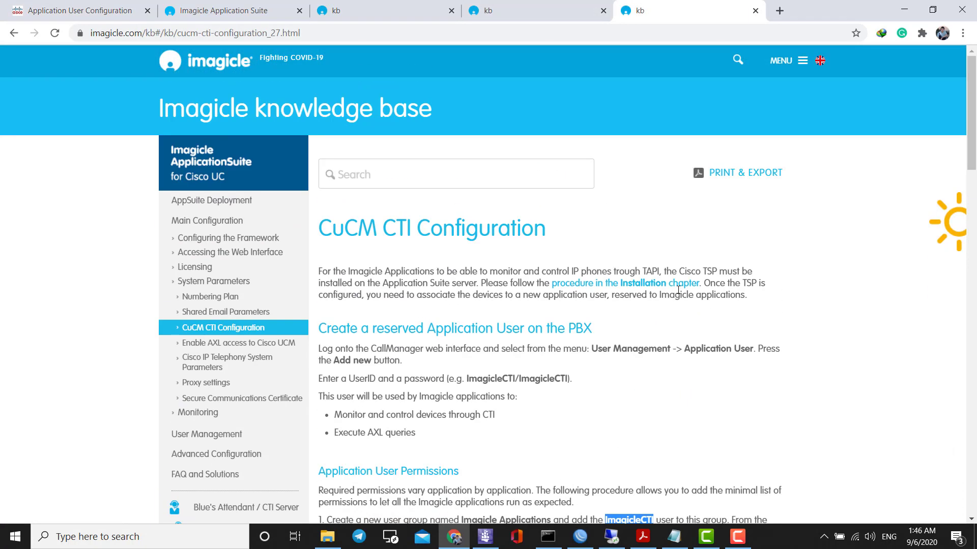
scroll(678, 290, down, 20)
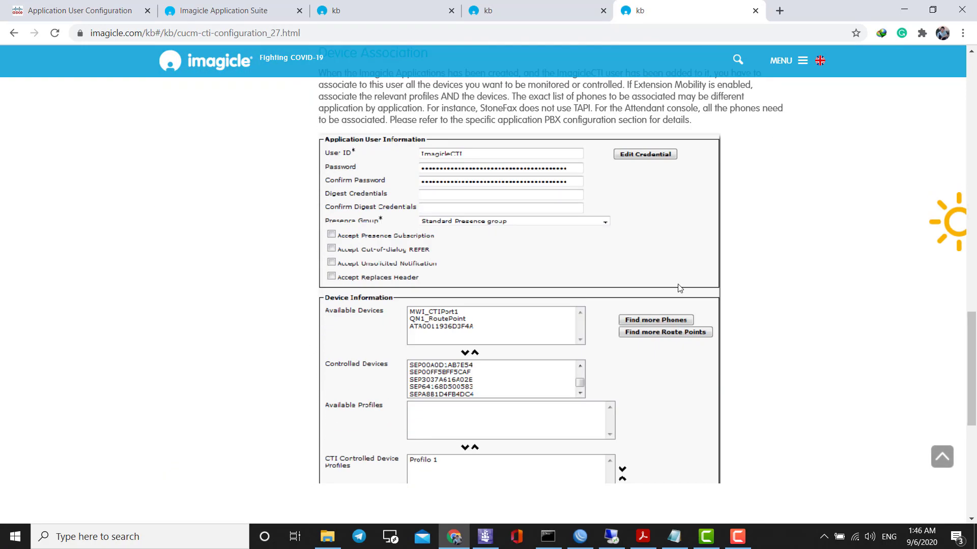
scroll(678, 288, down, 6)
scroll(678, 288, up, 7)
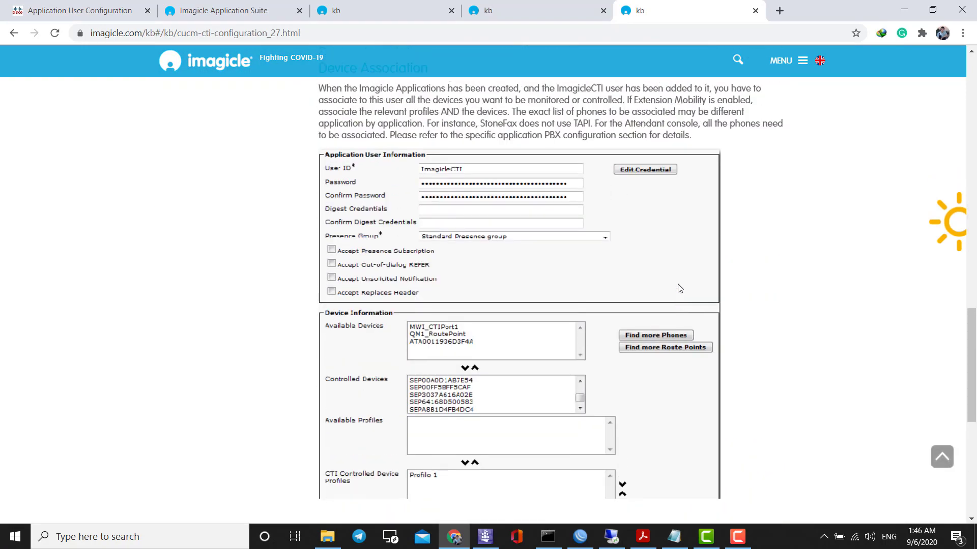
scroll(679, 288, up, 1)
click(1, 4)
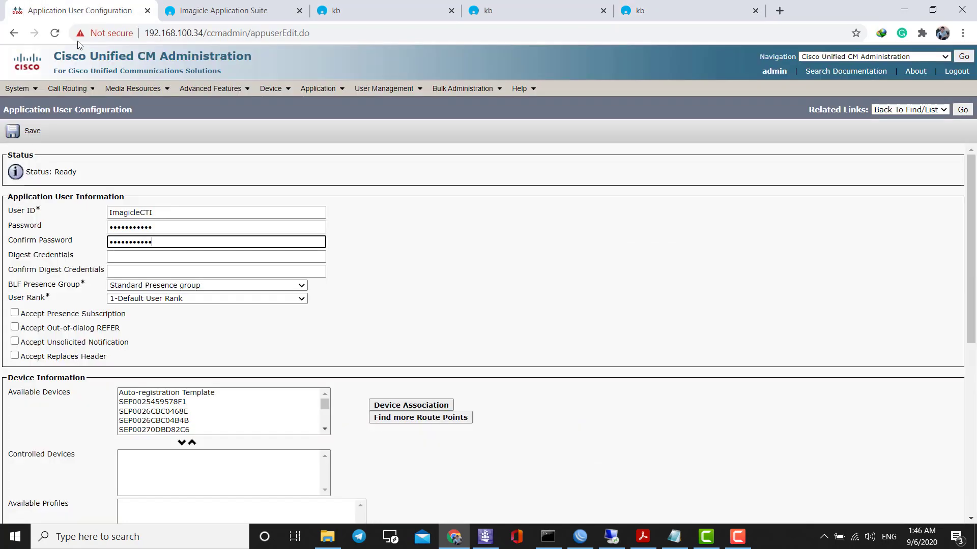
Add the application user to the Imagicle Applications access control group and save the user.
scroll(404, 346, down, 4)
scroll(404, 346, down, 3)
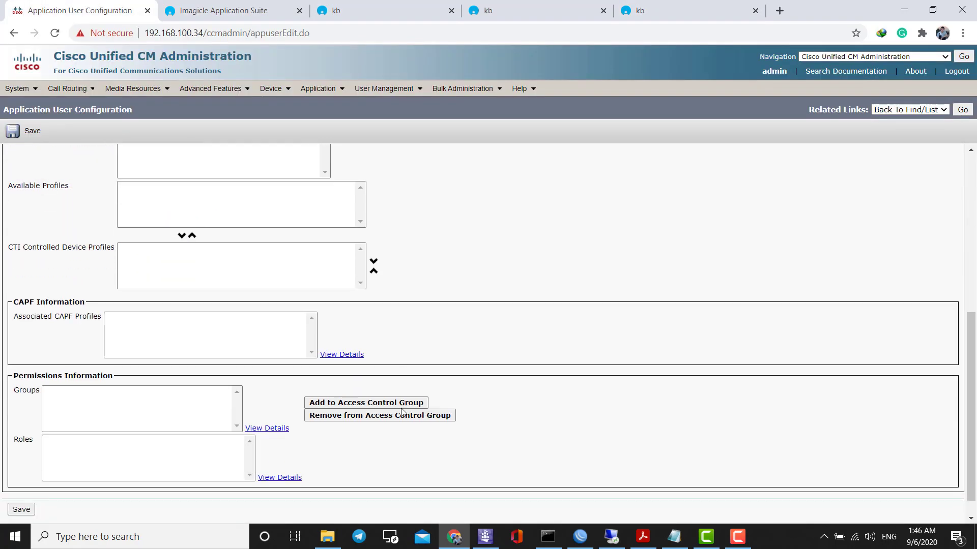
click(387, 402)
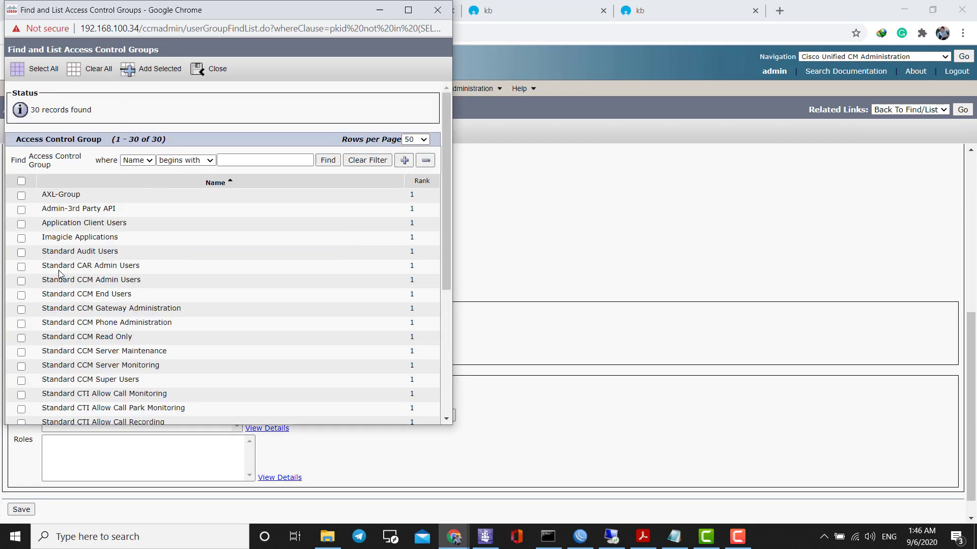
drag(47, 238, 91, 237)
click(30, 238)
click(21, 239)
click(129, 70)
scroll(277, 265, up, 10)
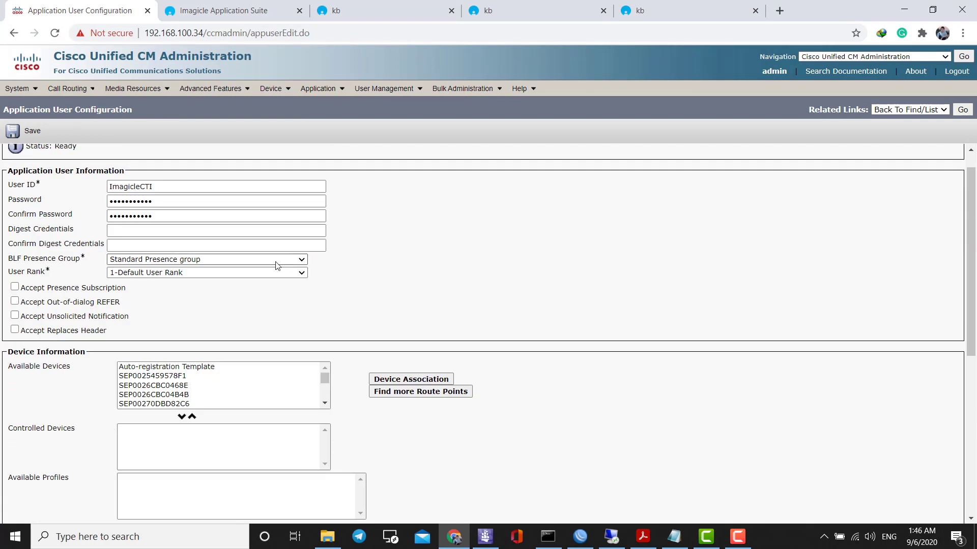
click(16, 131)
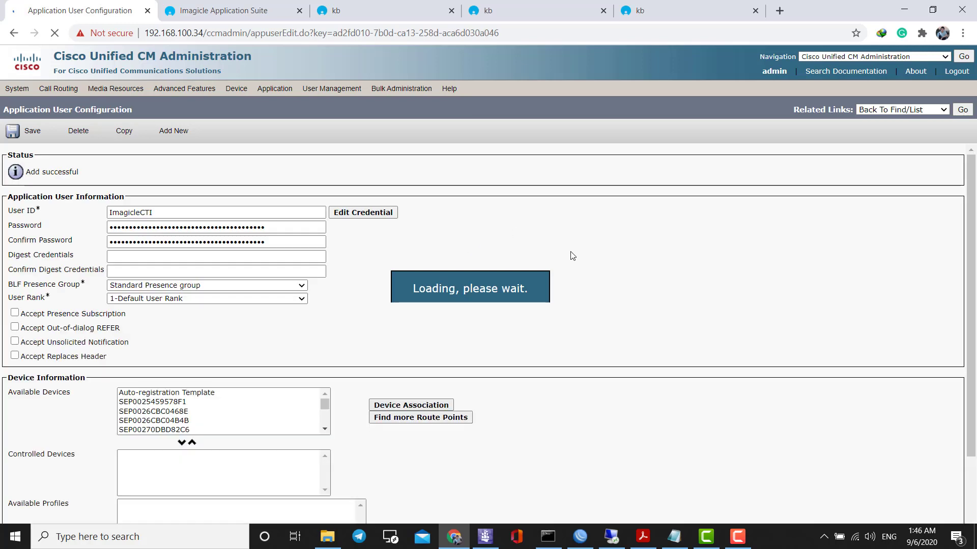
Check the groups and roles listed in the saved application user's Permissions Information.
scroll(565, 277, down, 7)
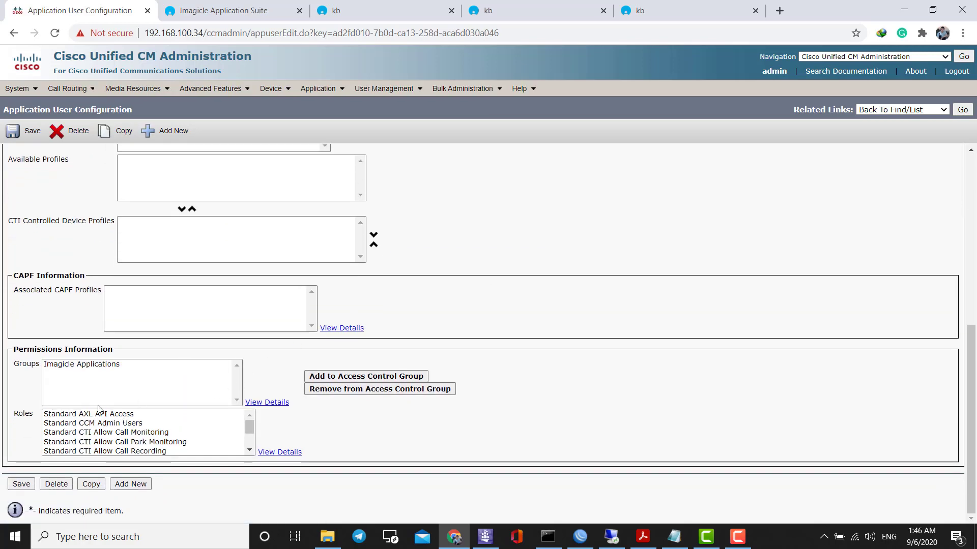
click(94, 370)
click(110, 424)
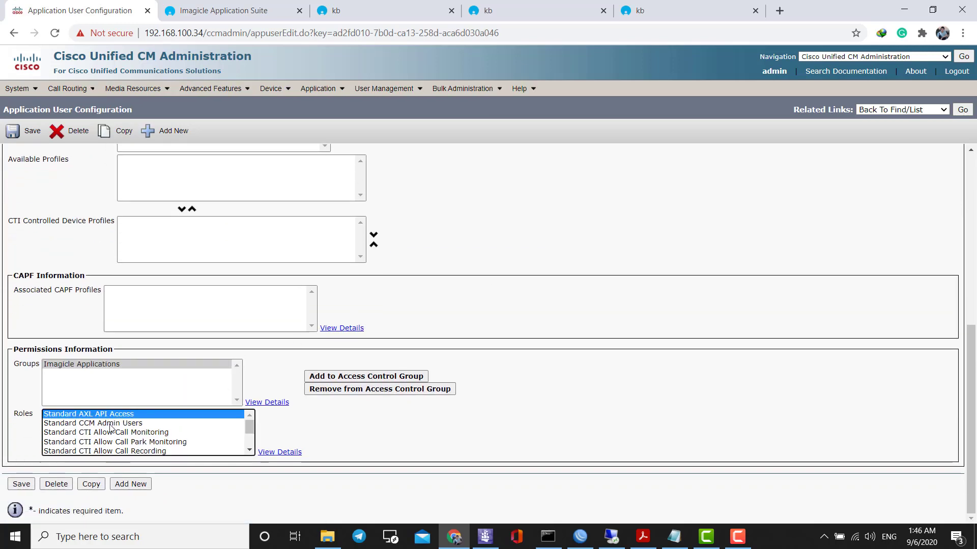
scroll(113, 427, down, 2)
scroll(113, 426, up, 2)
scroll(527, 331, up, 7)
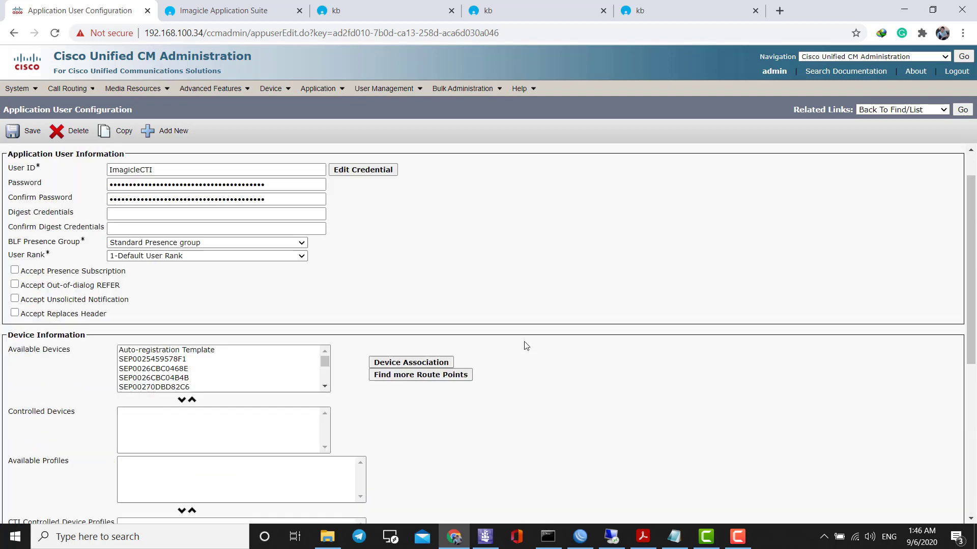
Consult the Notepad checklist and switch to the Imagicle Application Suite login page.
click(674, 536)
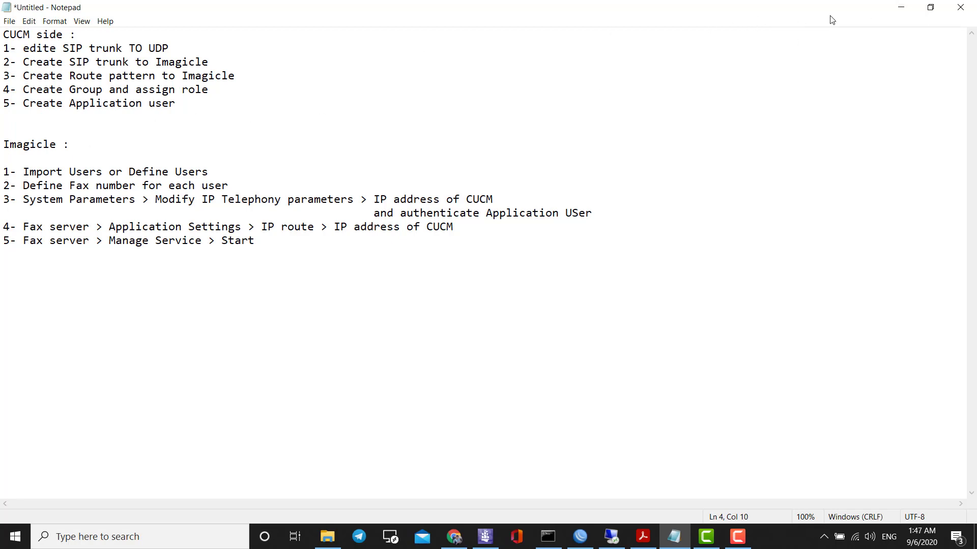
click(900, 7)
click(204, 11)
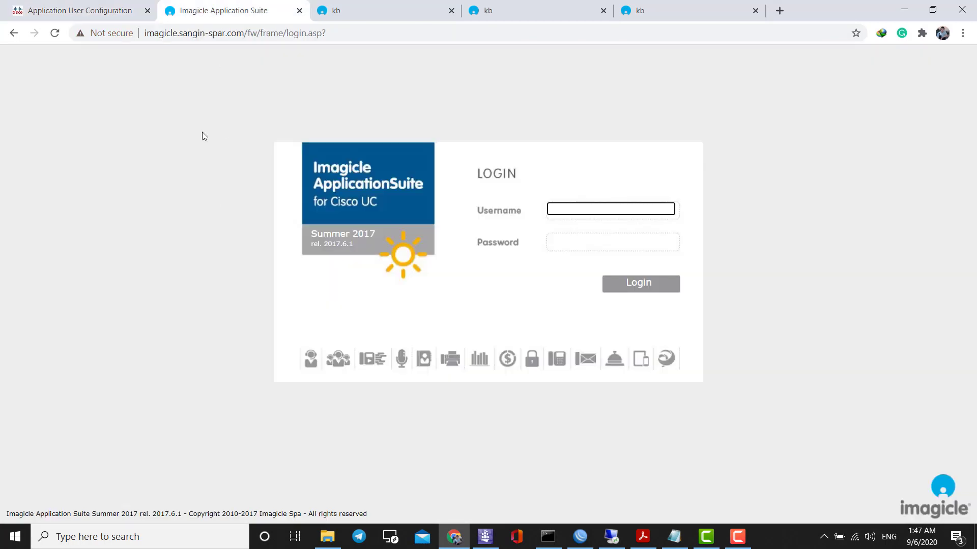
Log in to the Imagicle Application Suite as admin with the account password.
click(576, 205)
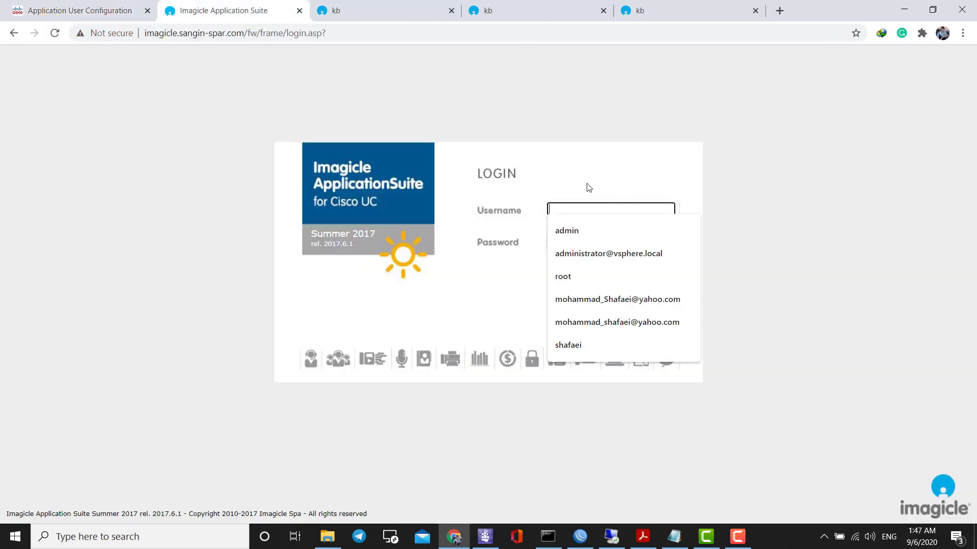
click(587, 184)
click(579, 206)
text(admin)
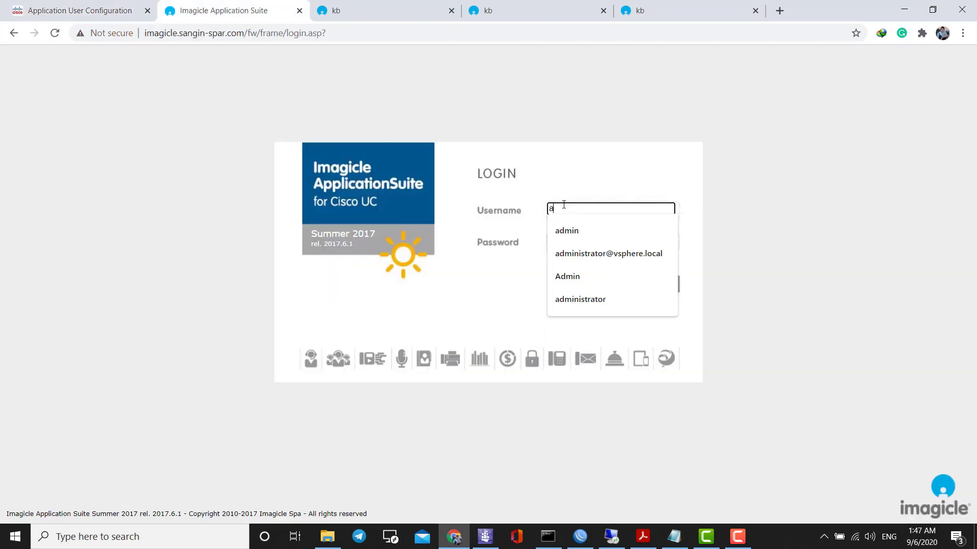
key(Tab)
text(••••••)
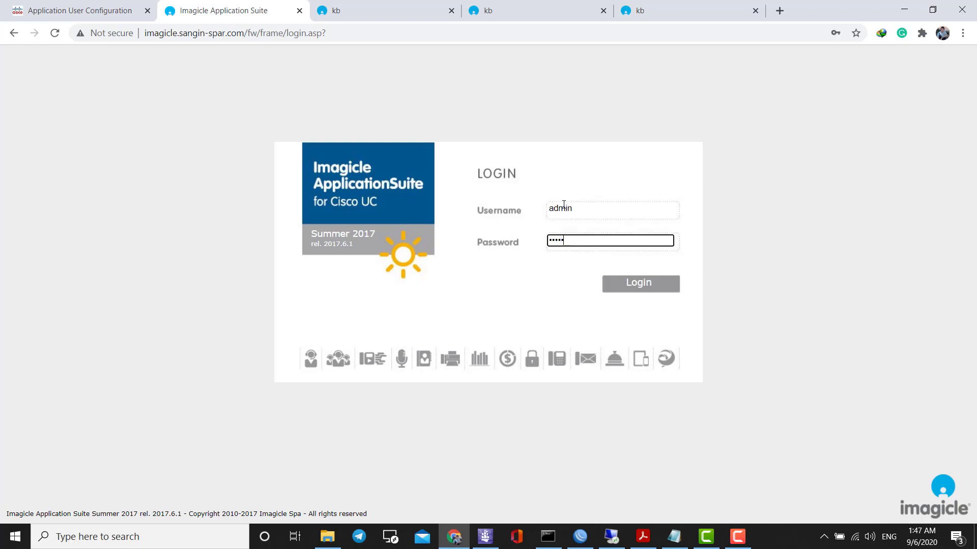
key(Return)
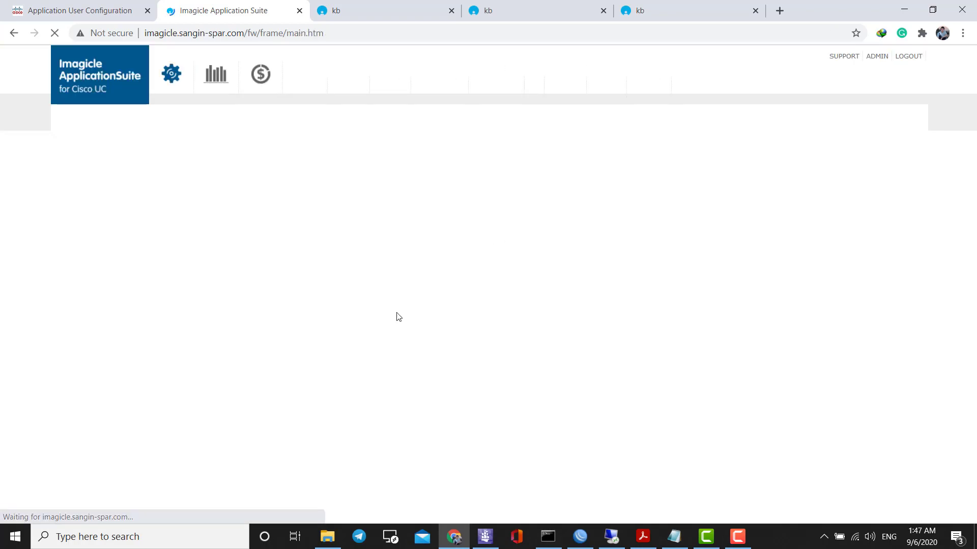
Consult the Imagicle section of the Notepad checklist, highlighting the Import Users or Define Users item, and return to the Application Suite.
scroll(712, 280, down, 1)
scroll(744, 291, up, 1)
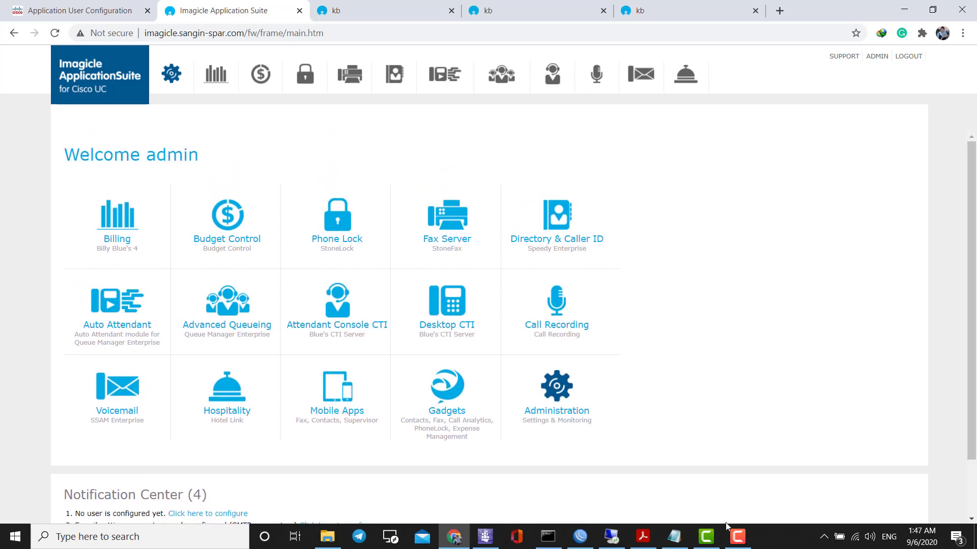
click(674, 537)
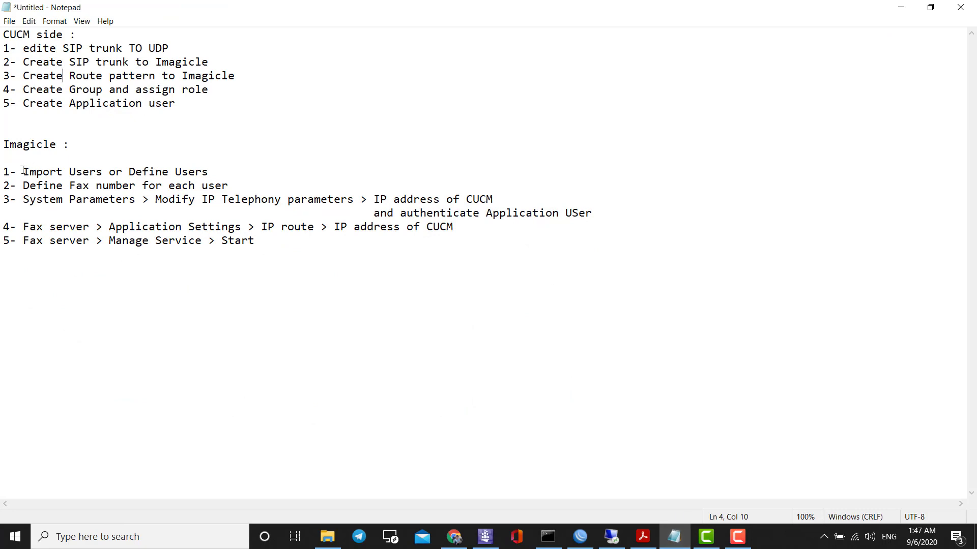
drag(24, 171, 207, 165)
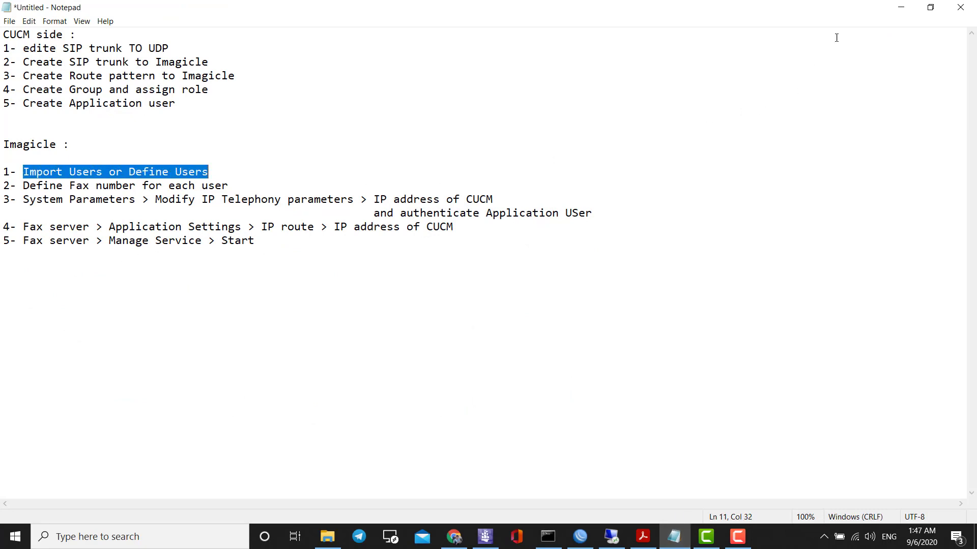
click(901, 7)
Begin the user synchronisation configuration with an external data source from the Administration user management page.
click(172, 75)
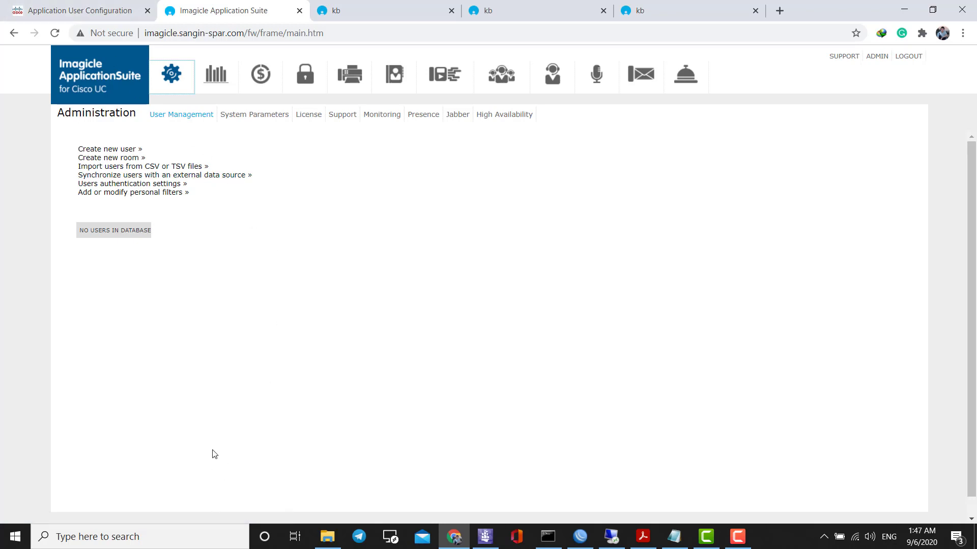
click(185, 236)
click(224, 178)
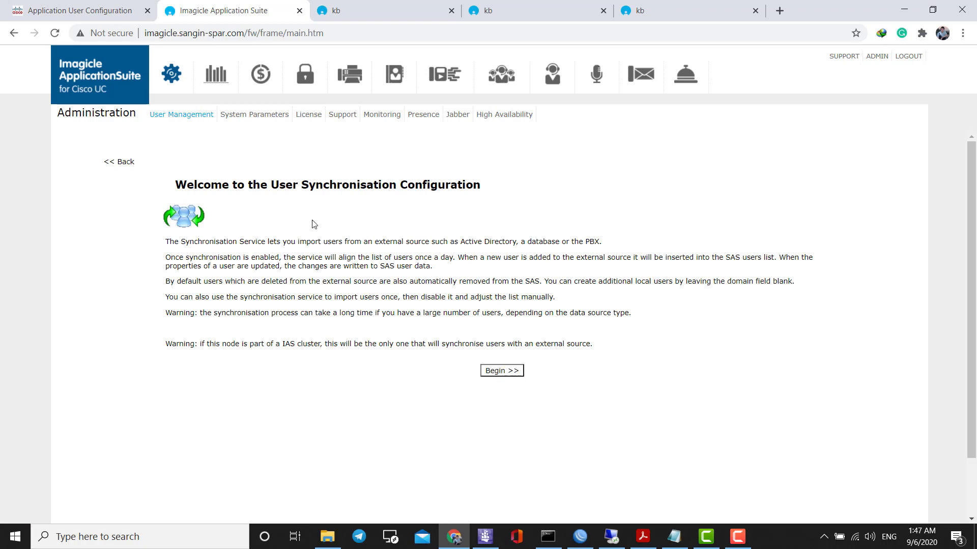
click(486, 371)
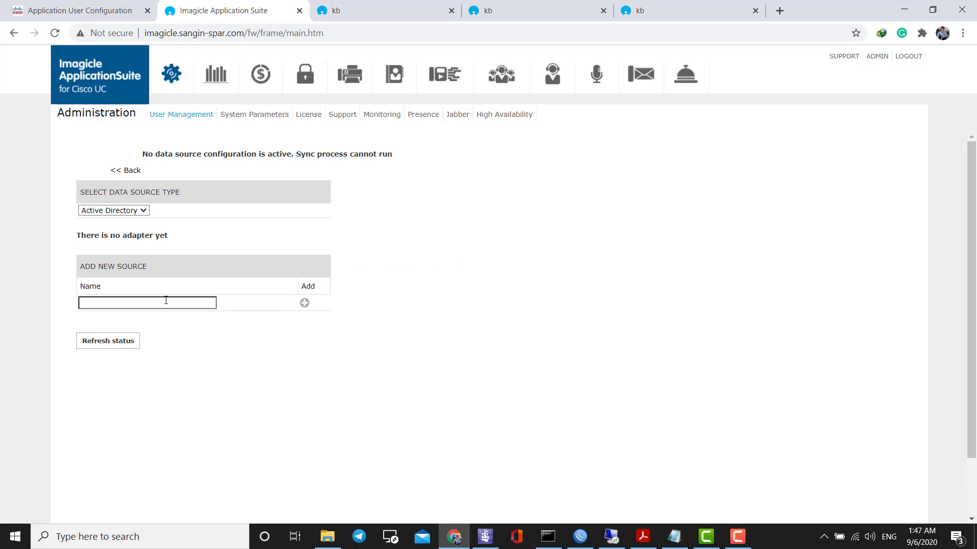
Try to add an Active Directory data source named Active Directory, and go back to the synchronisation overview.
click(165, 300)
click(207, 331)
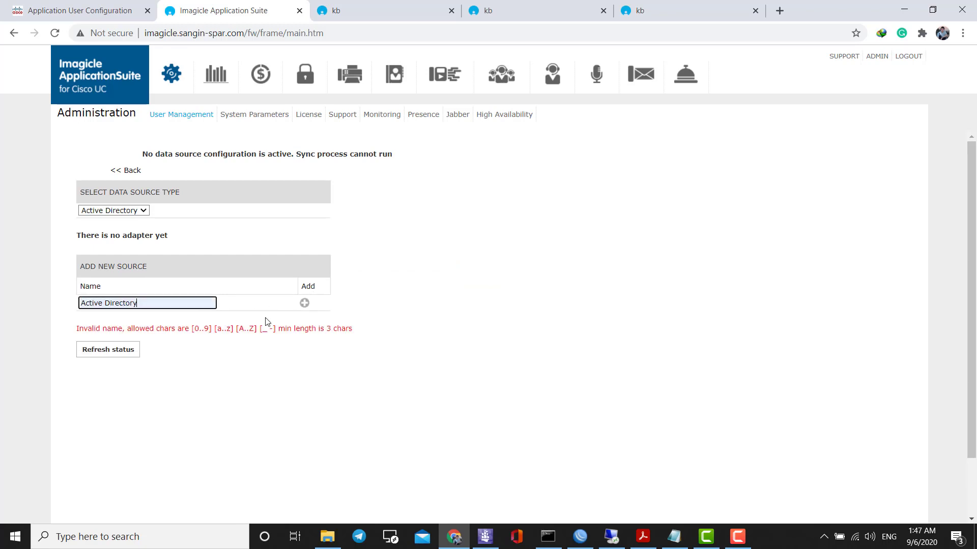
click(304, 303)
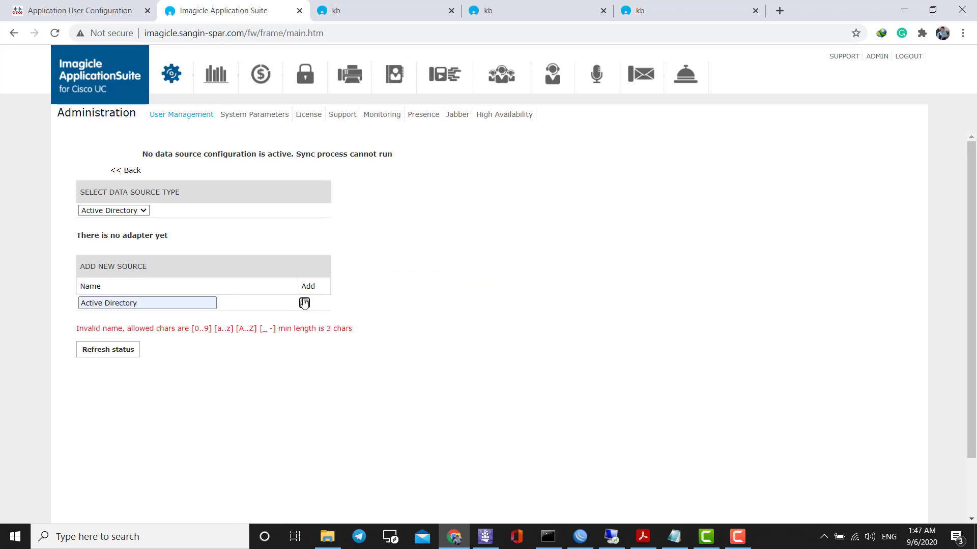
click(163, 303)
click(304, 303)
click(128, 171)
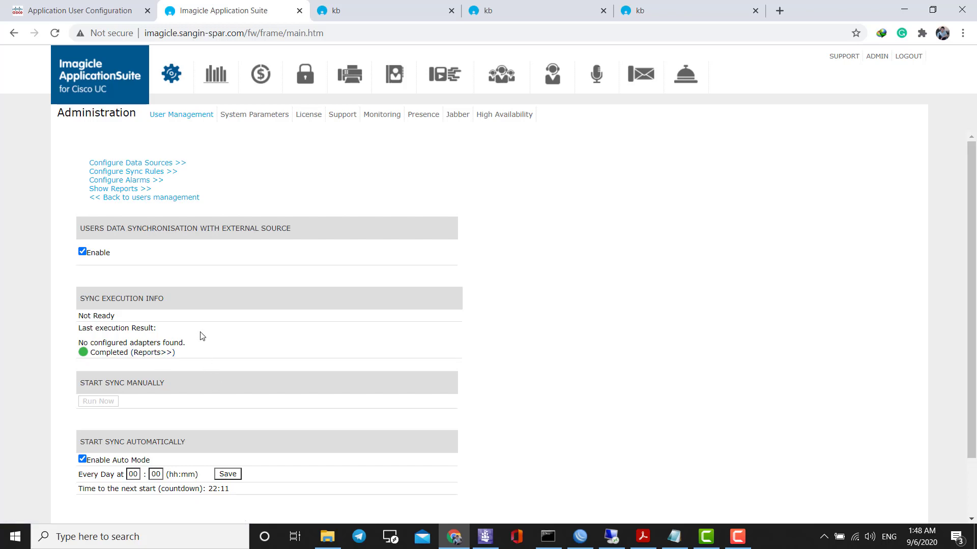
Reopen the data source configuration, try the name Active Directory for a new source again, and return to the overview.
click(156, 163)
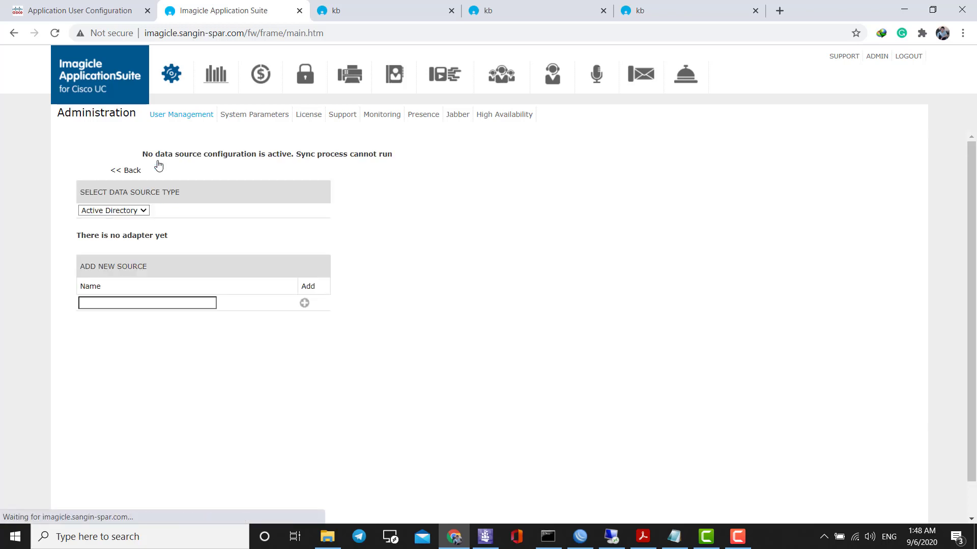
click(304, 304)
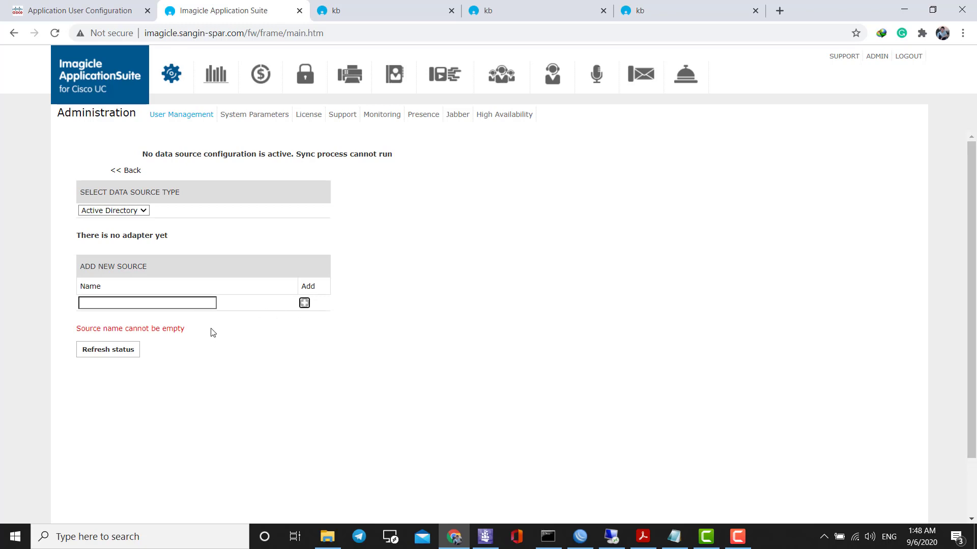
click(168, 305)
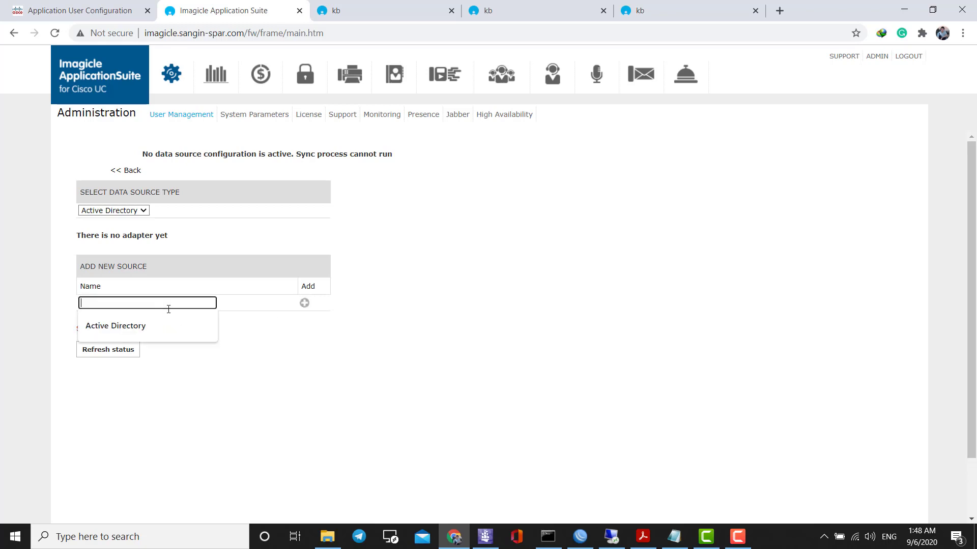
click(168, 326)
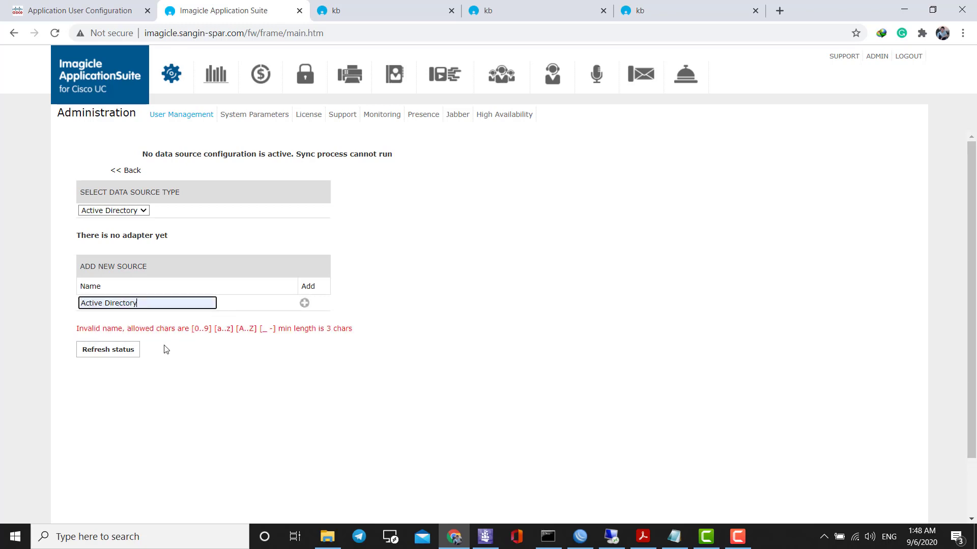
click(135, 356)
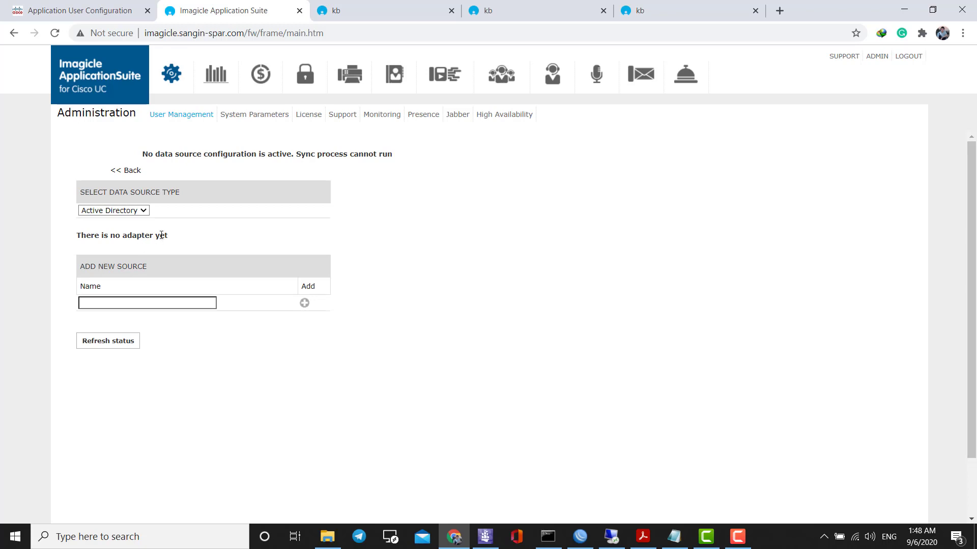
click(137, 171)
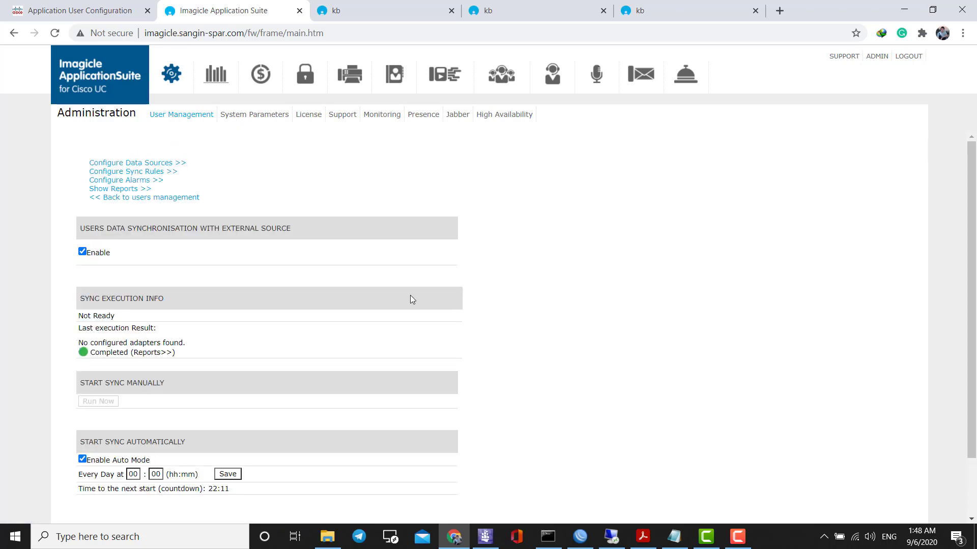
In the IP Telephony system parameters, enter the CallManager password for the ImagicleCTI username and apply the modified parameters.
click(259, 116)
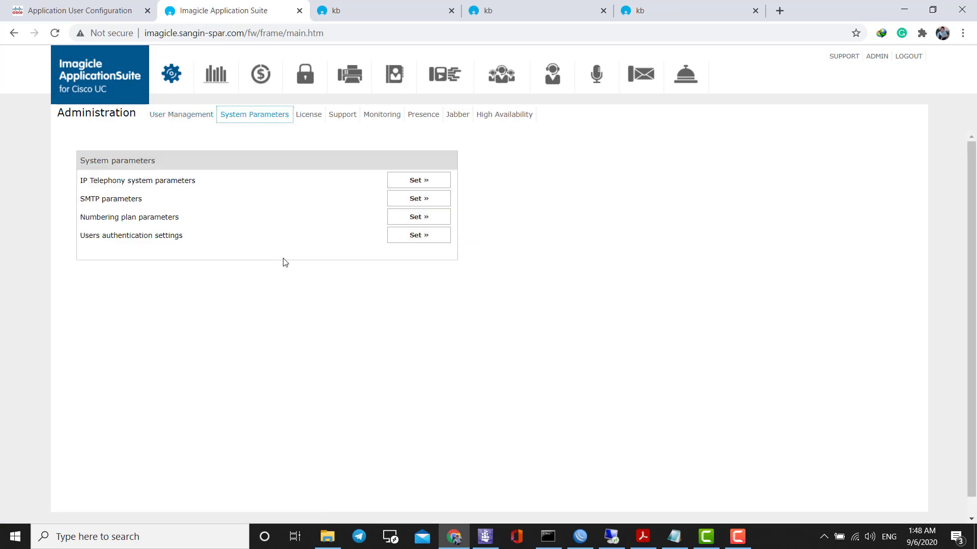
click(674, 537)
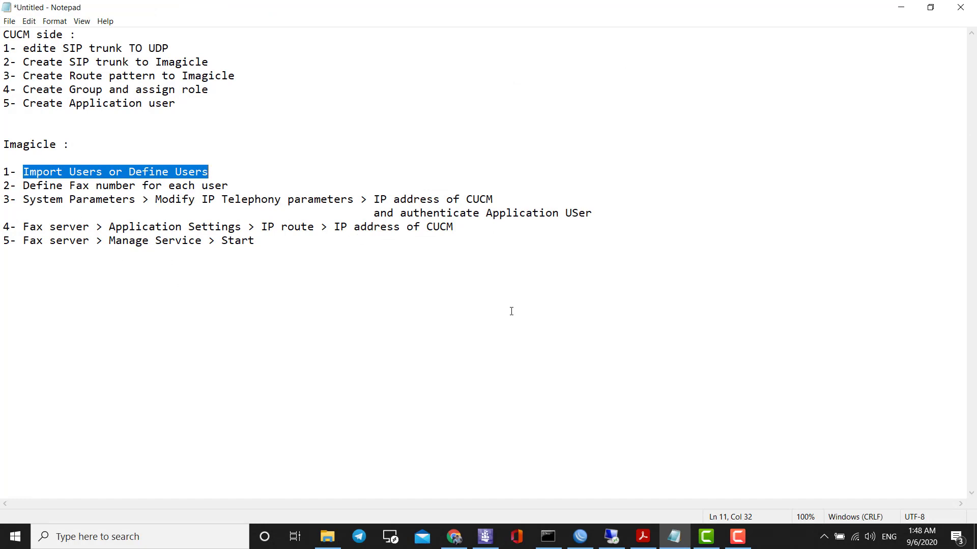
click(901, 7)
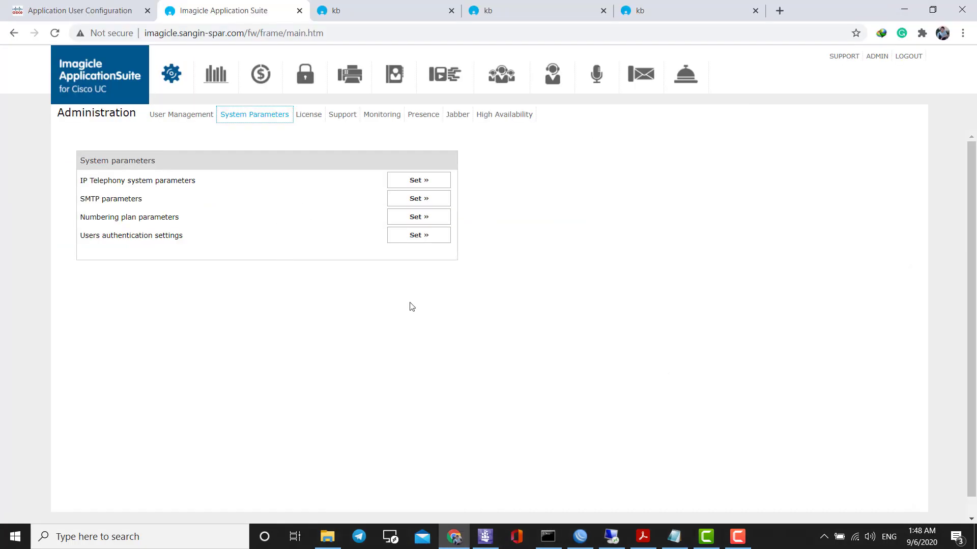
click(417, 180)
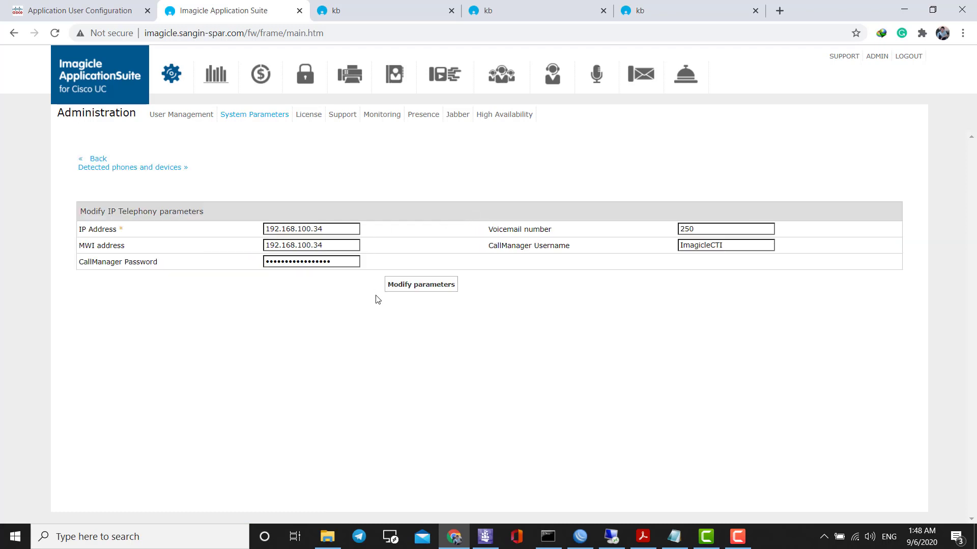
double_click(691, 245)
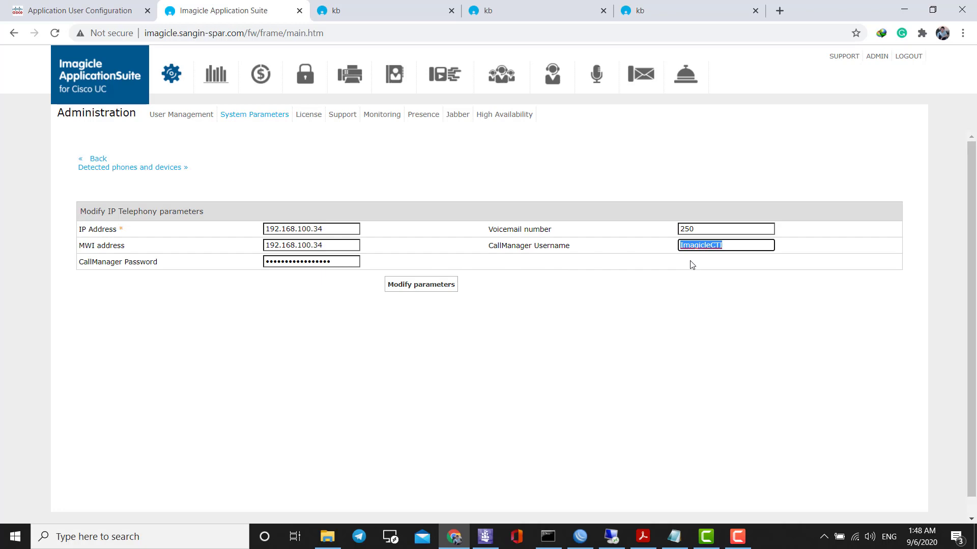
key(Tab)
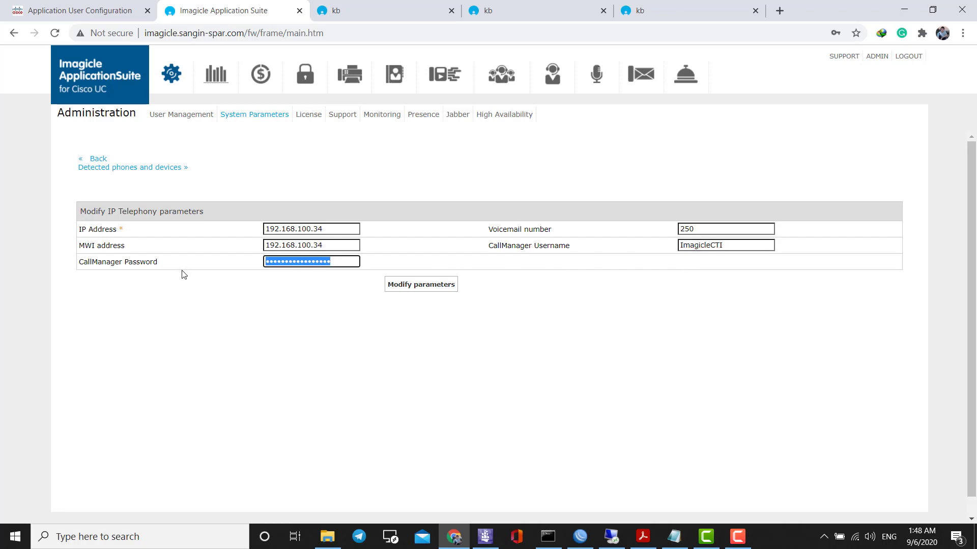
key(ctrl+v)
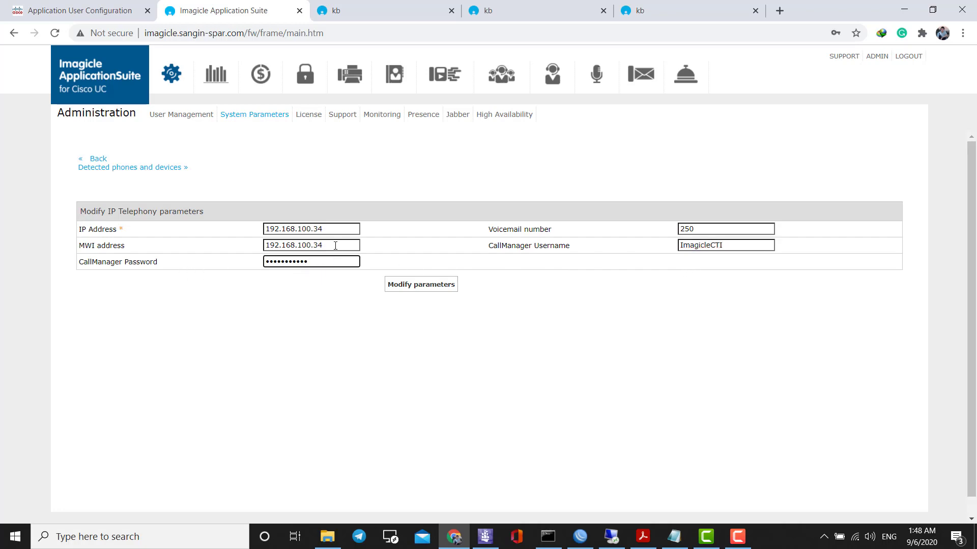
drag(325, 229, 221, 230)
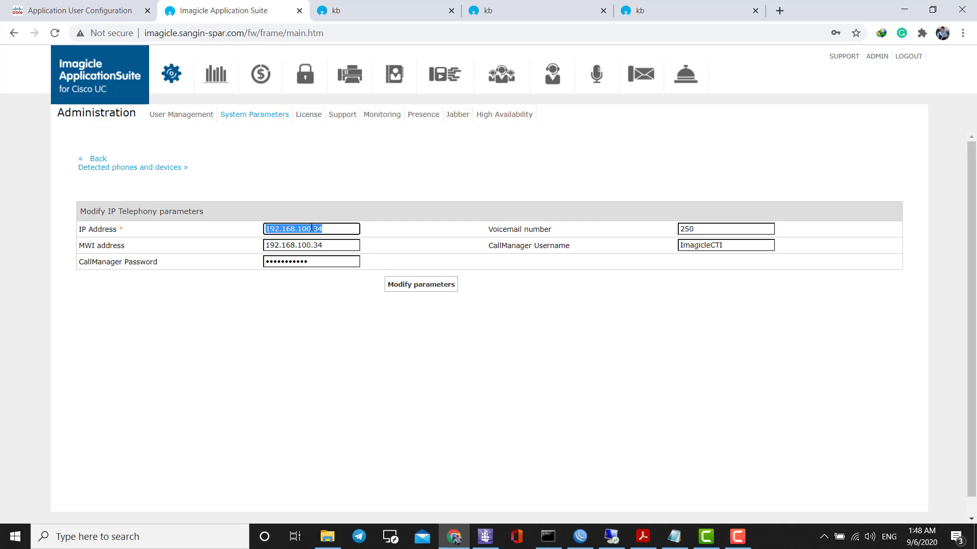
click(445, 284)
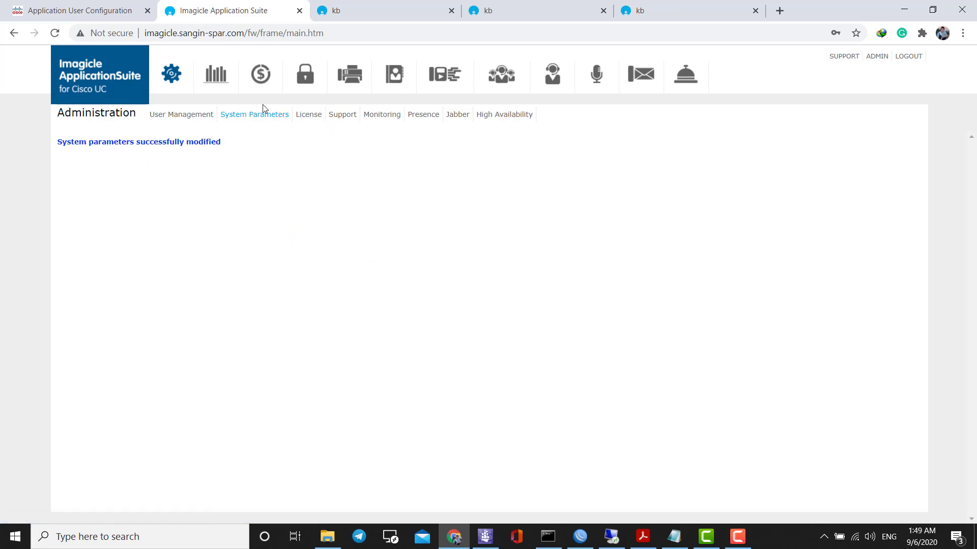
Check the application user's User ID in Cisco Unified CM against the CallManager username in Imagicle's IP Telephony parameters.
click(114, 12)
drag(164, 212, 73, 207)
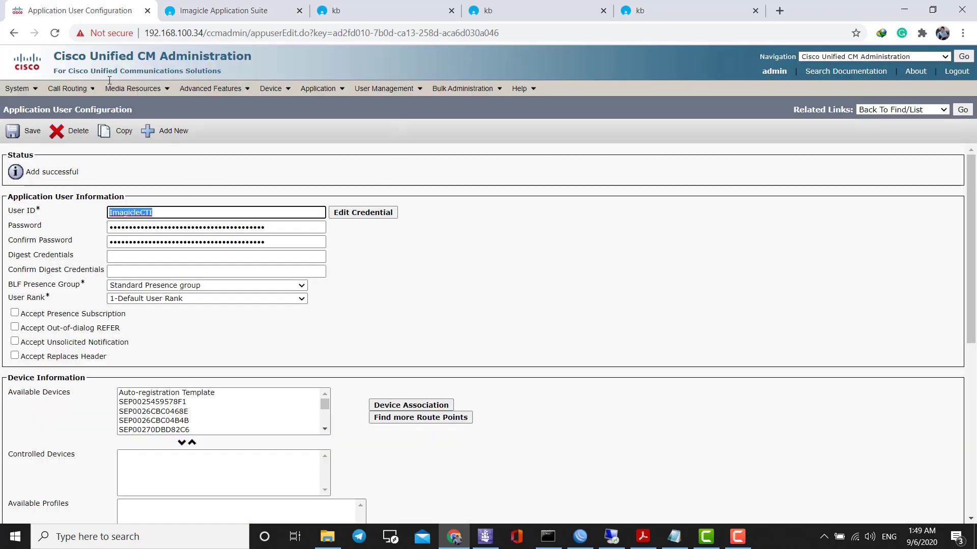
click(196, 10)
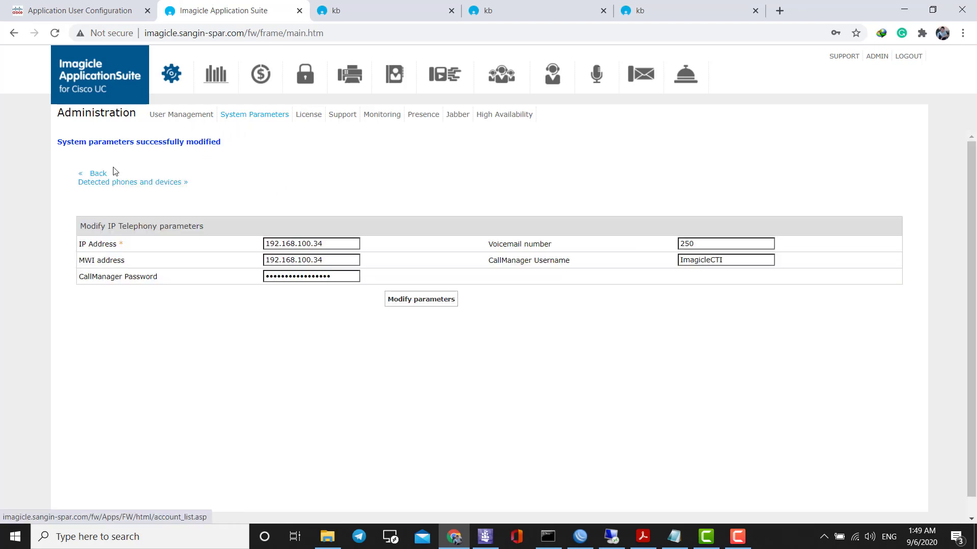
scroll(93, 178, down, 1)
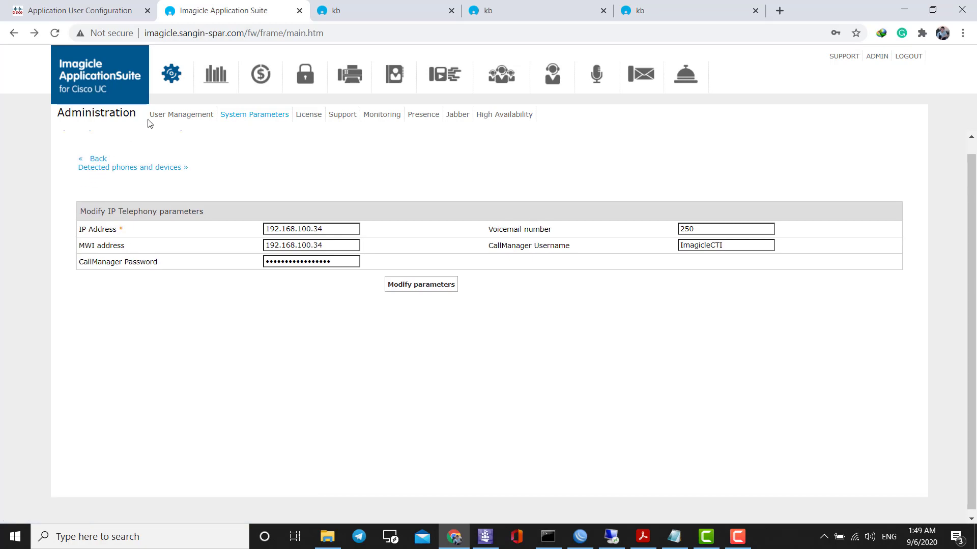
Open the data source configuration for user synchronisation and try to add an Active Directory source named 192.168.22.22.
click(169, 114)
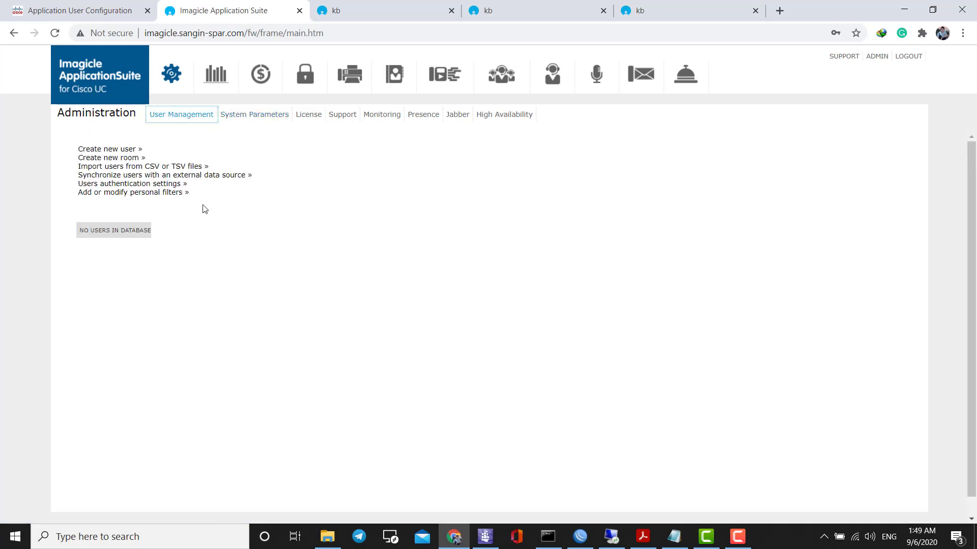
click(198, 178)
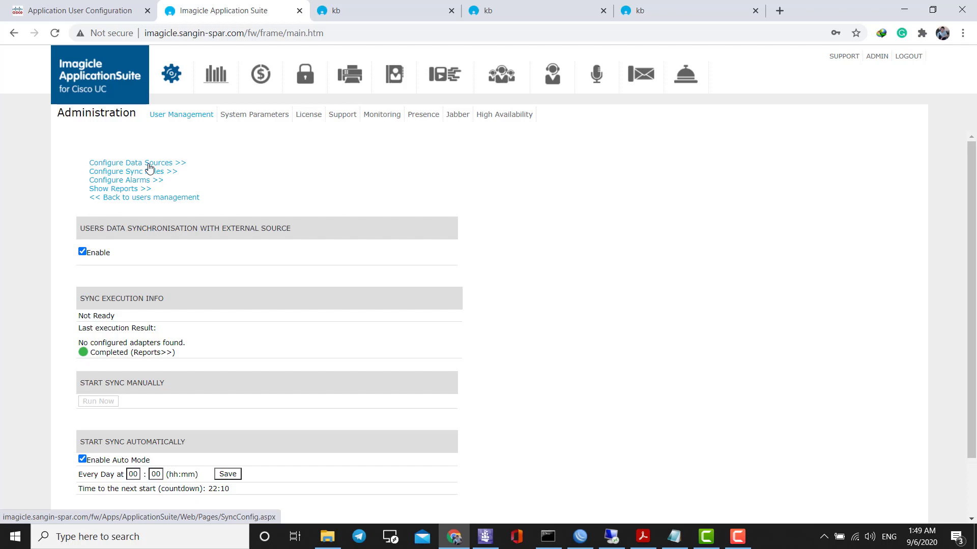
click(149, 167)
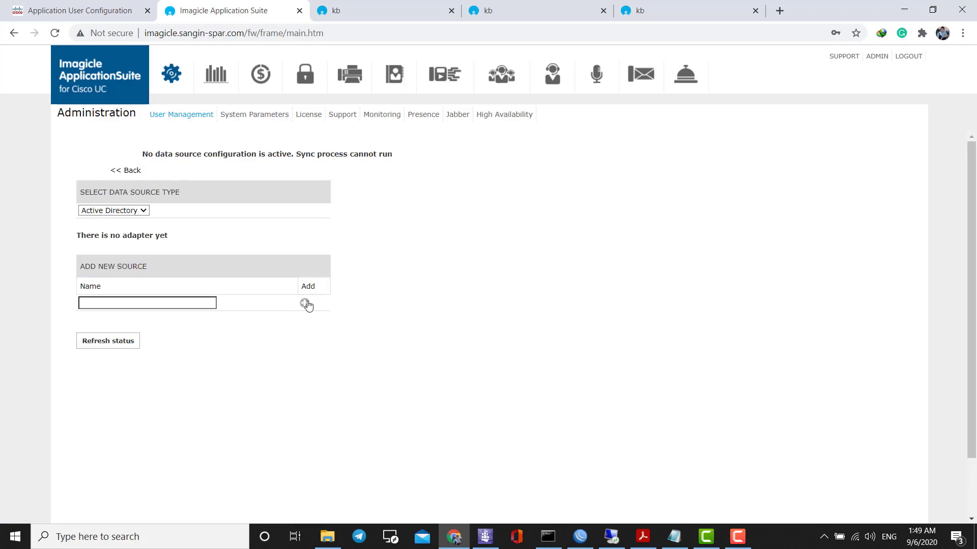
click(183, 305)
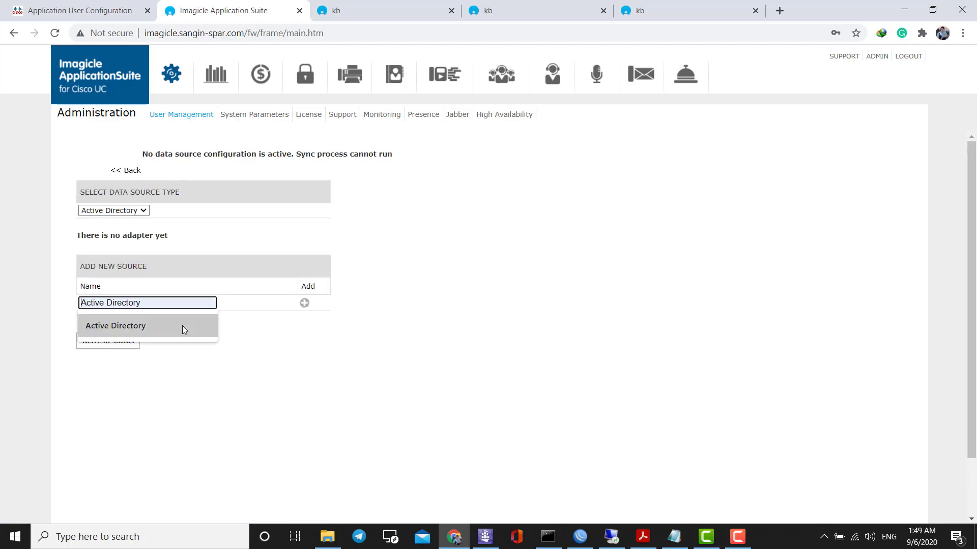
click(282, 353)
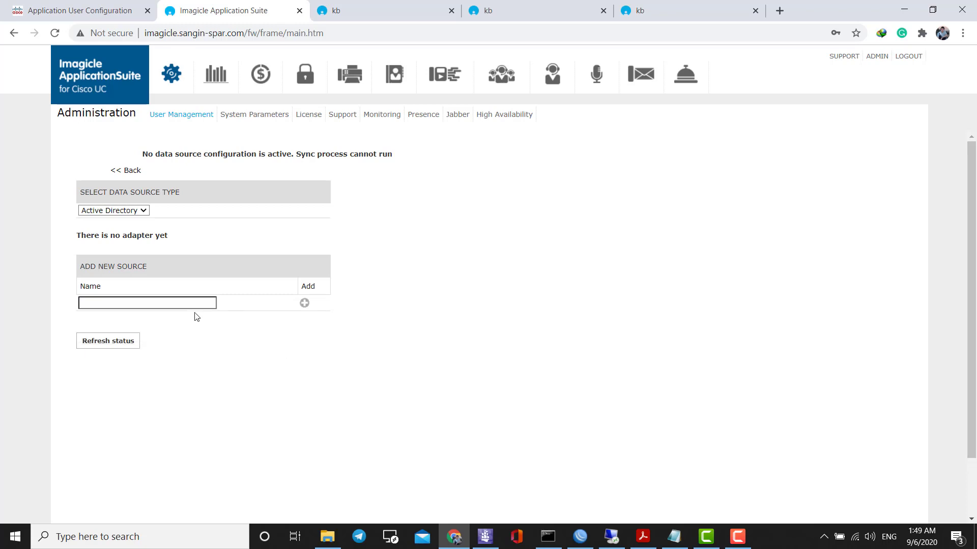
click(186, 299)
text(192.168.22.22)
click(304, 303)
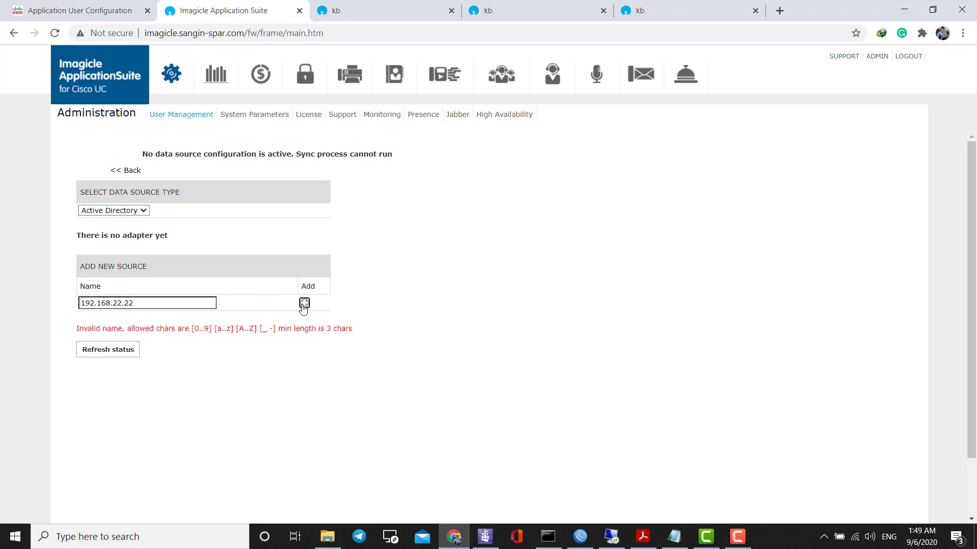
Clear the rejected source name, try Active Directory in its place, and refresh the data source status.
key(shift+Tab)
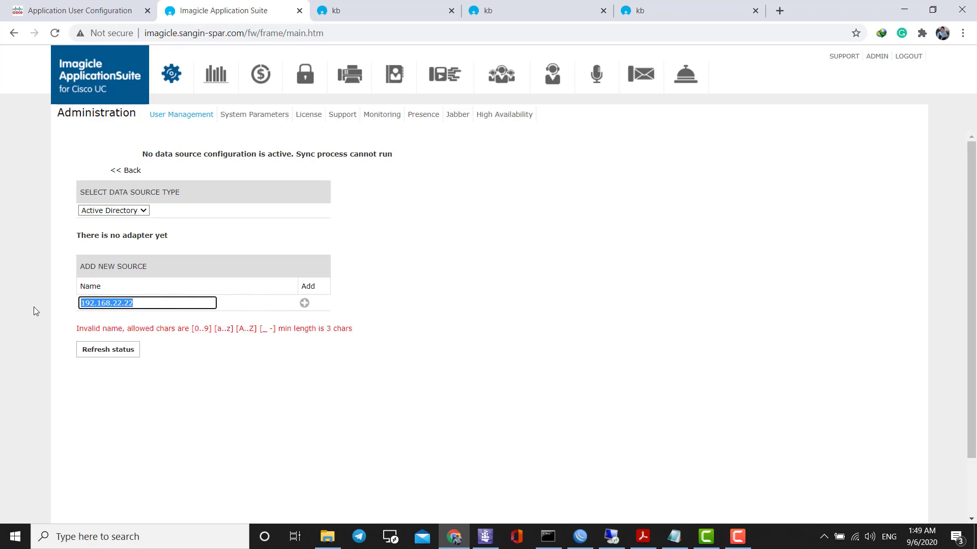
key(BackSpace)
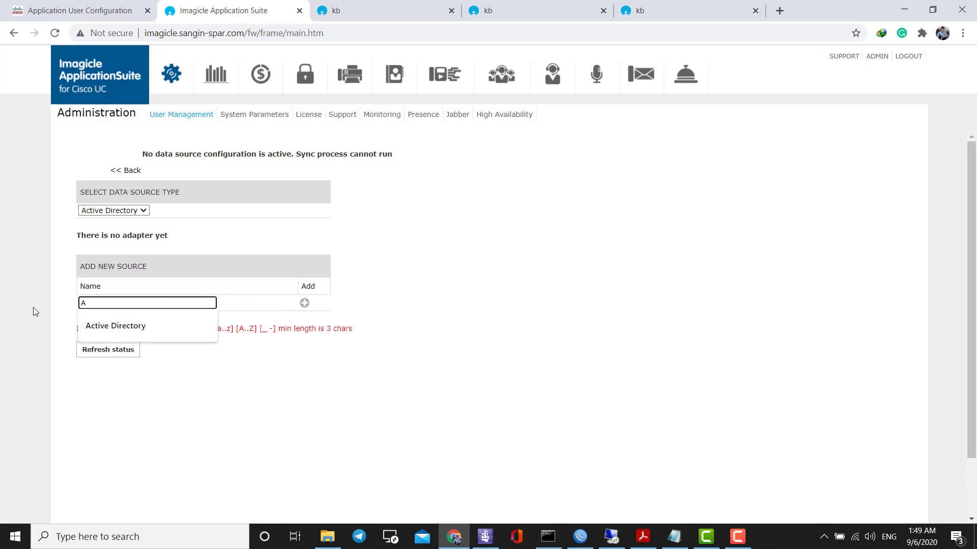
click(104, 323)
click(105, 348)
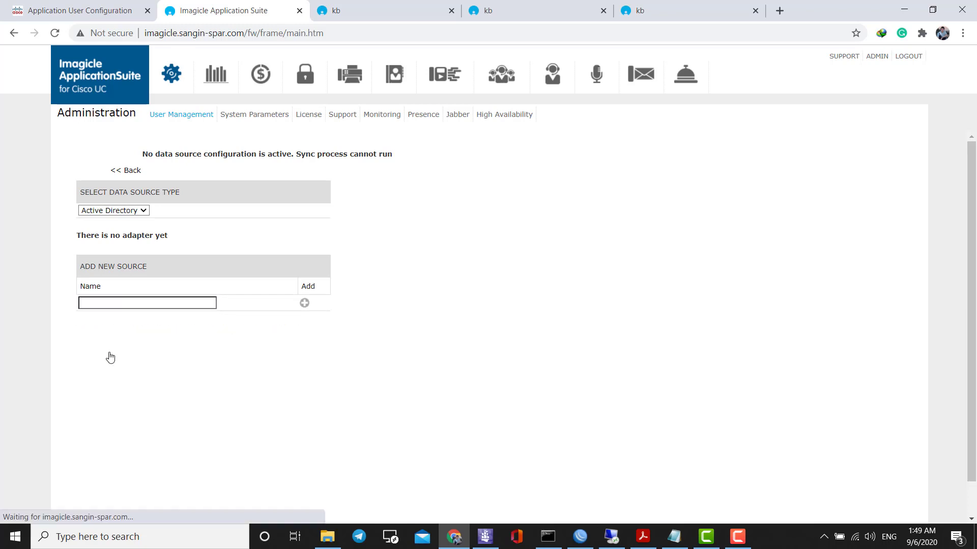
Switch the data source type to CuCM, review the Pbx source's IP Telephony parameters, and return to the synchronisation overview.
click(133, 211)
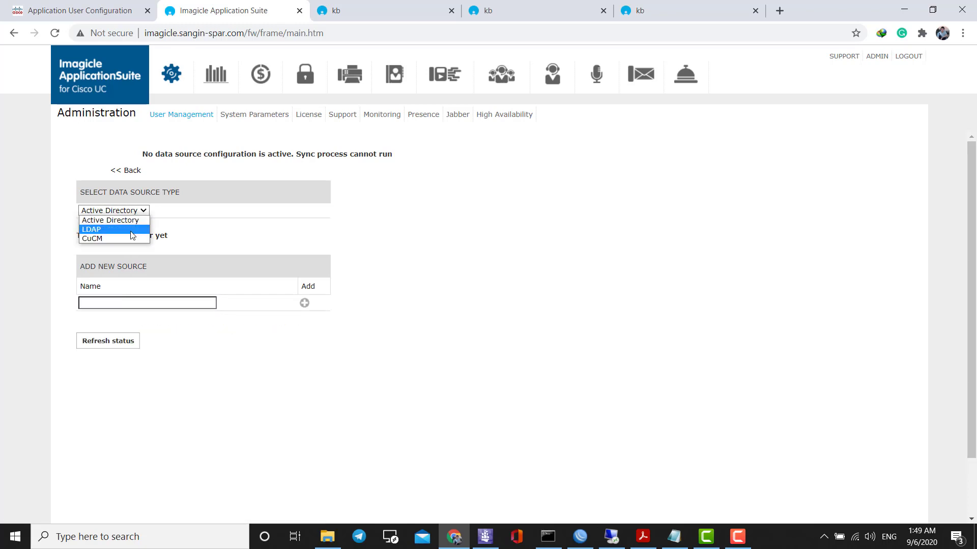
click(130, 235)
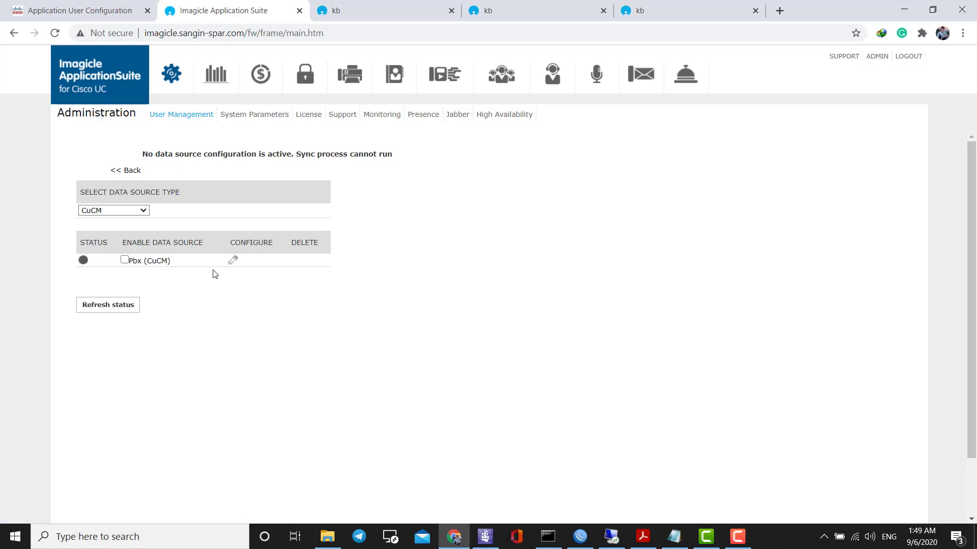
click(233, 261)
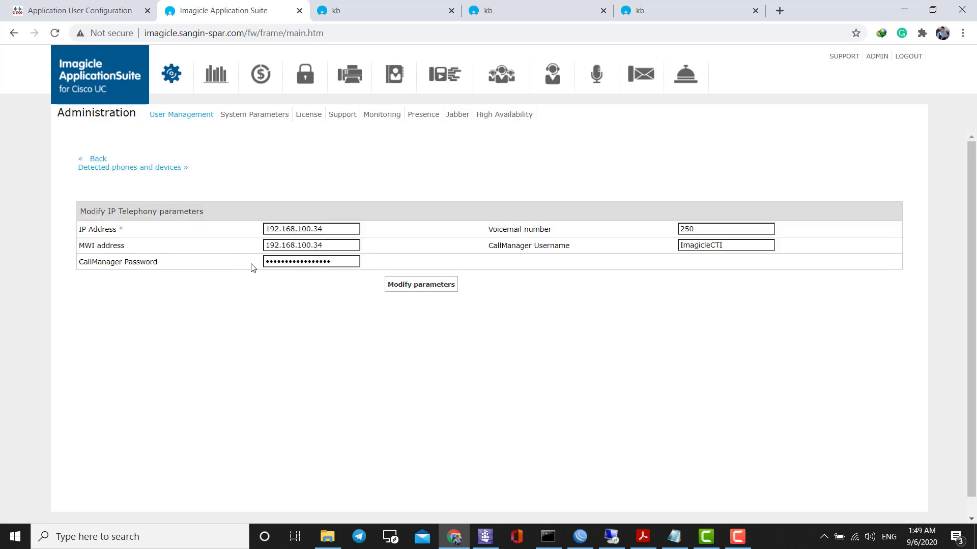
click(98, 158)
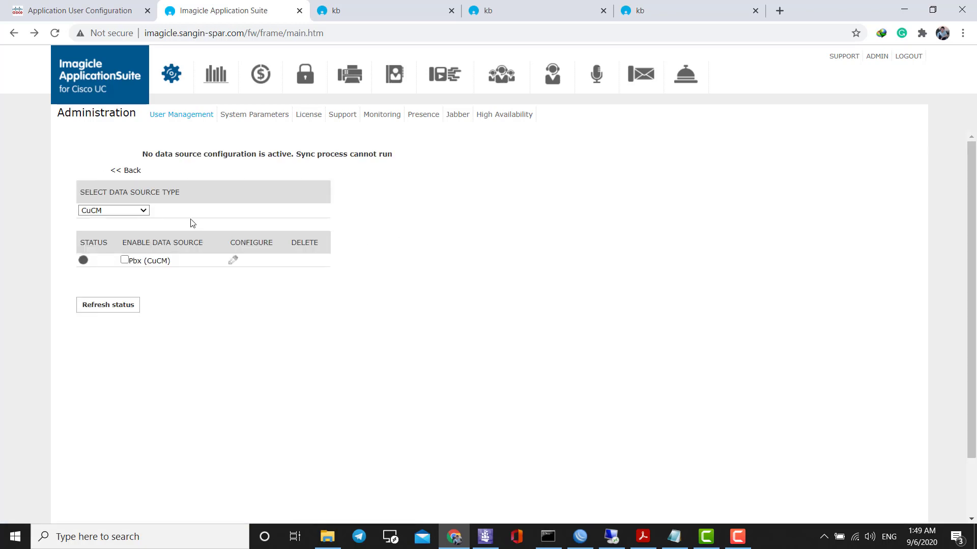
click(128, 170)
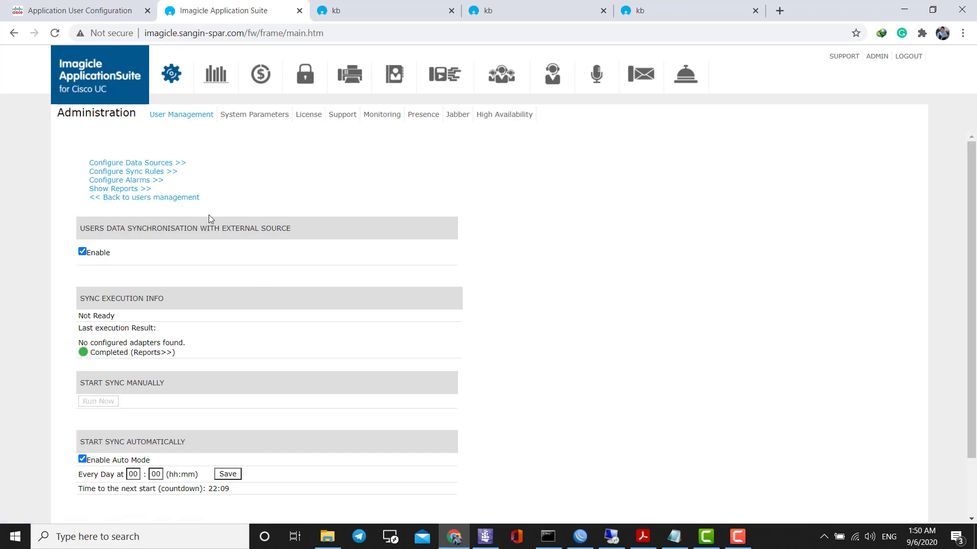
Examine the Active Directory synchronisation rules, including the fax parameters and adapter rule type, and return to the synchronisation overview.
click(154, 174)
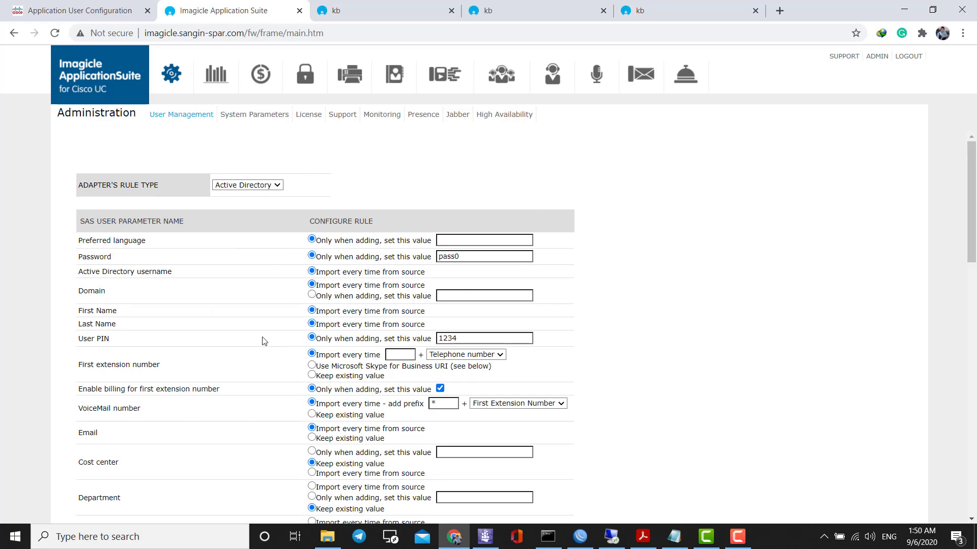
scroll(263, 338, down, 10)
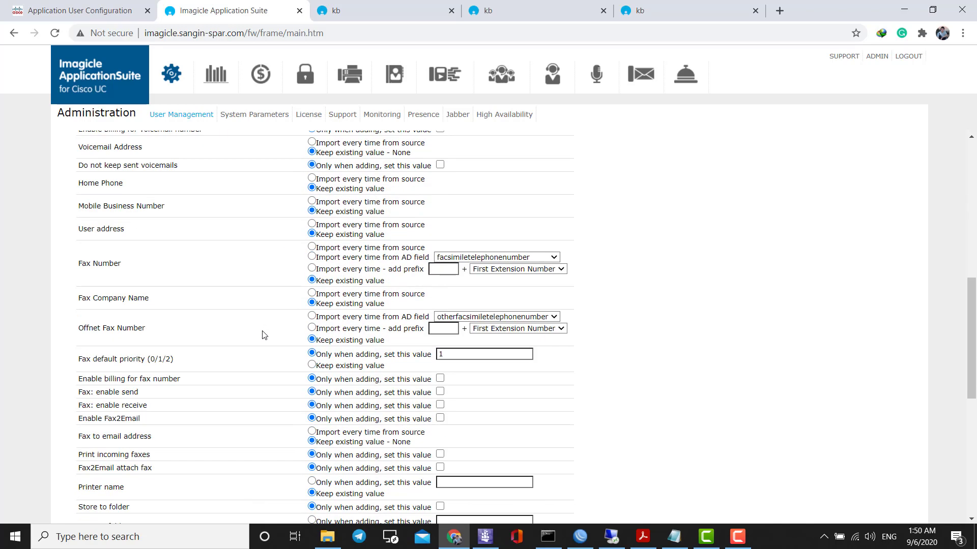
scroll(263, 335, down, 5)
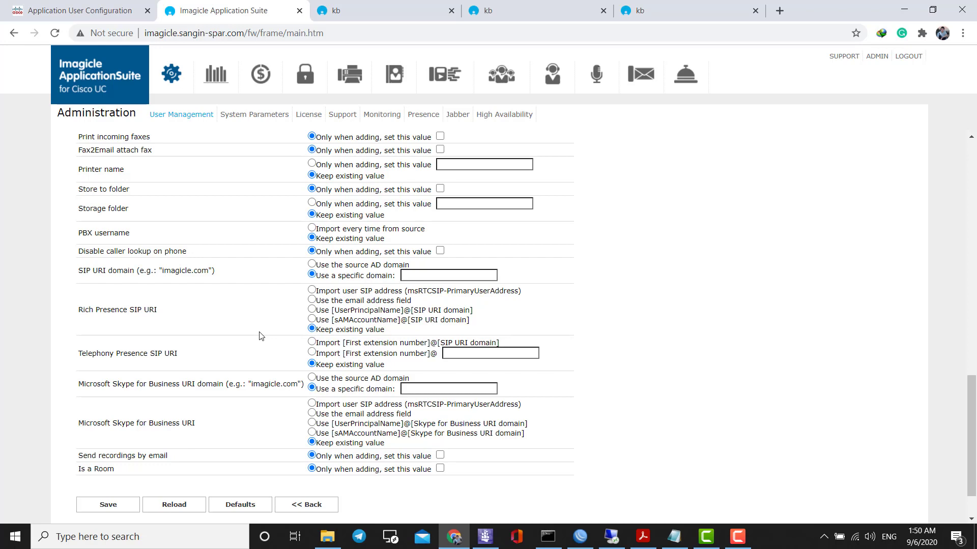
scroll(260, 335, up, 15)
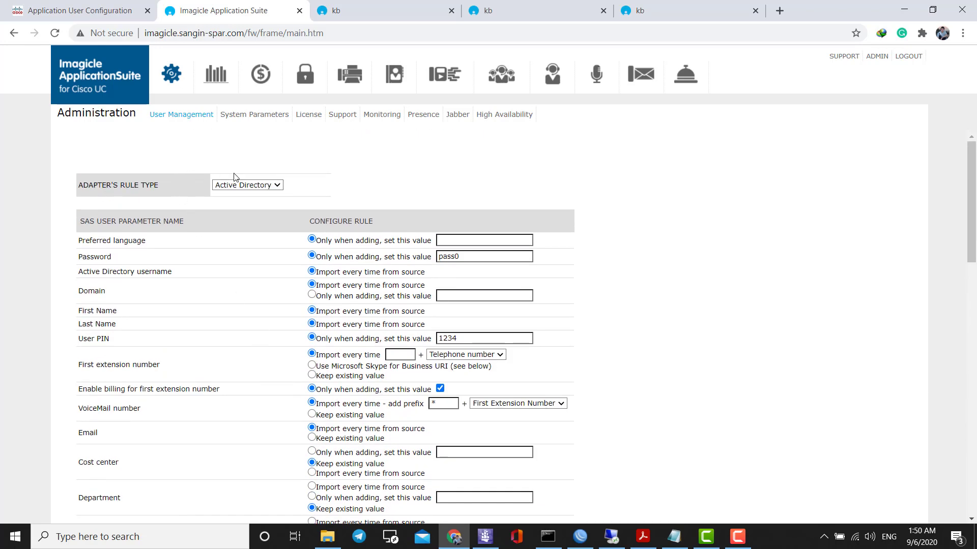
click(239, 185)
click(219, 165)
click(165, 119)
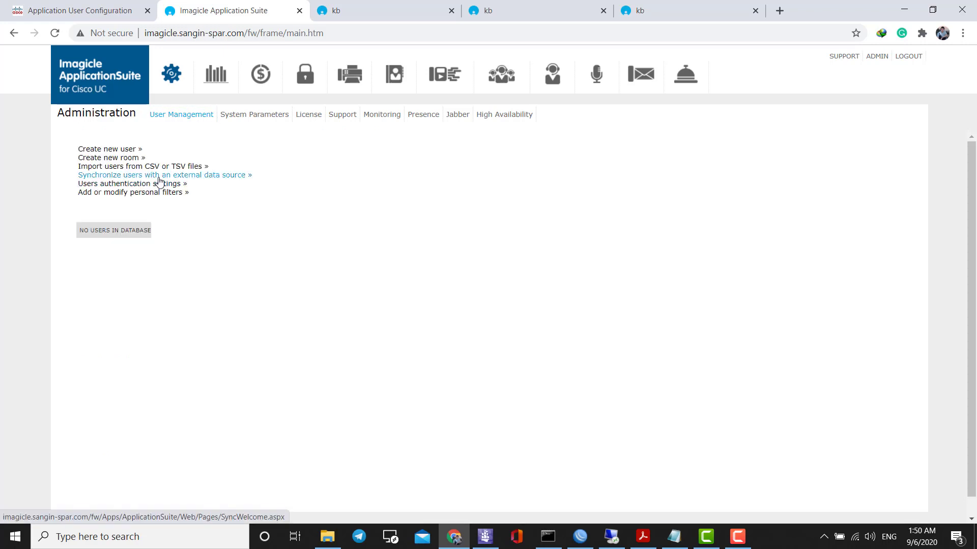
click(159, 180)
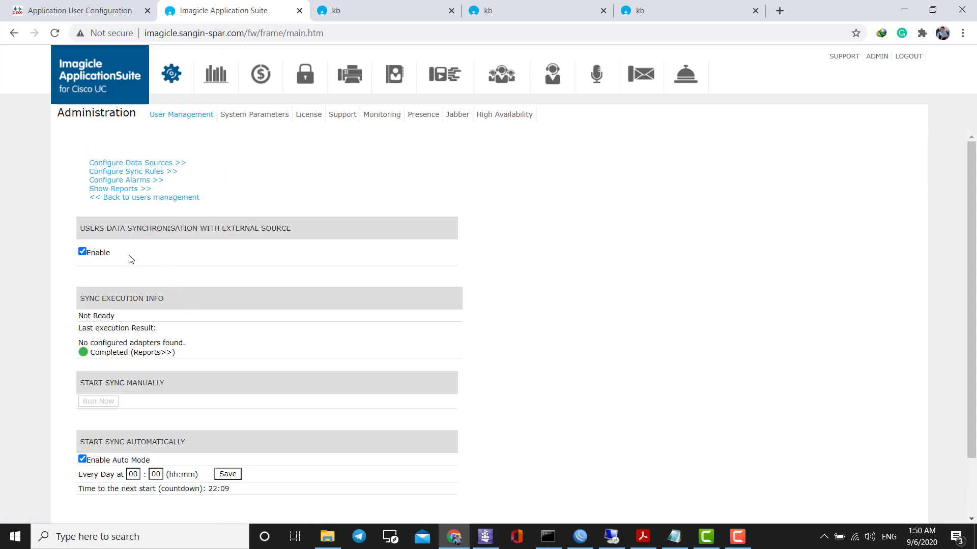
click(153, 173)
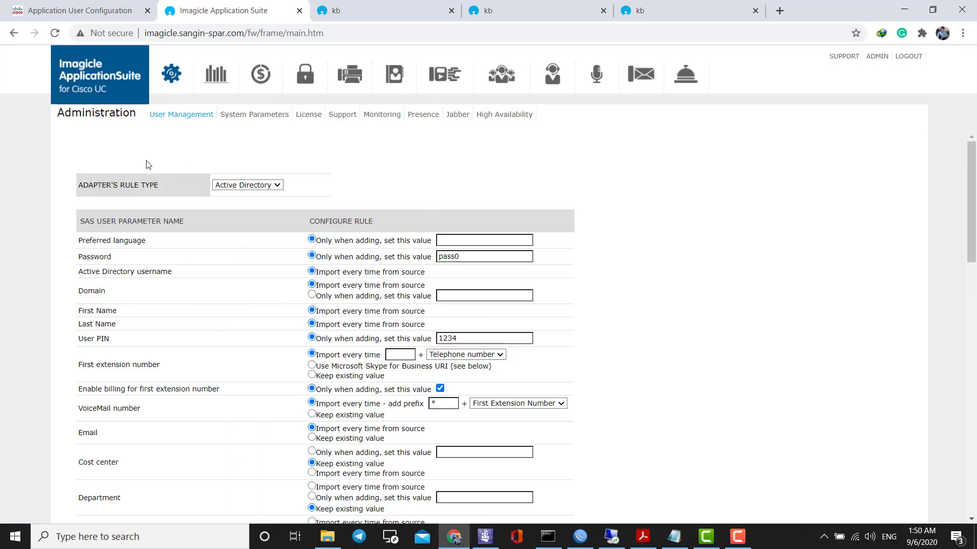
click(14, 33)
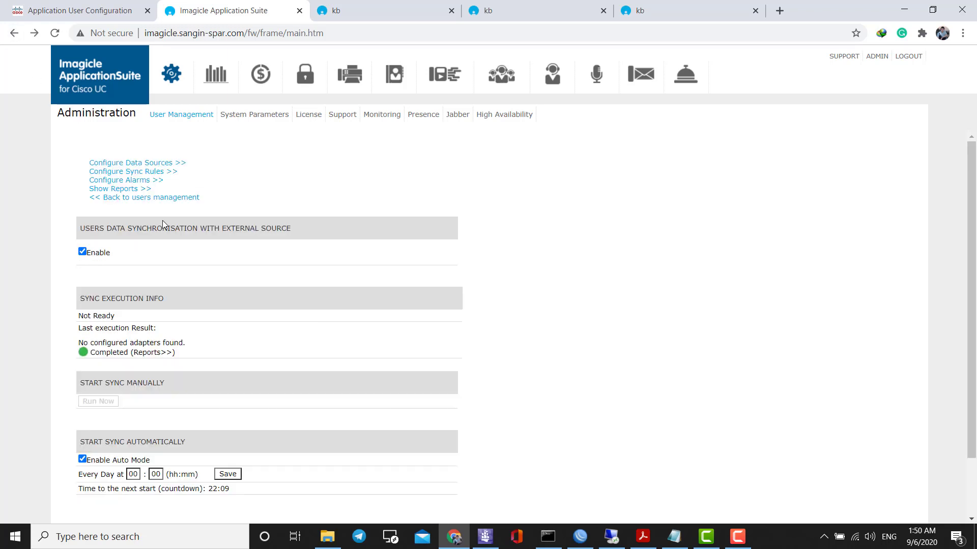
Enable the Pbx (CuCM) data source after rechecking its parameters, refresh its status, and return to the synchronisation overview.
click(145, 164)
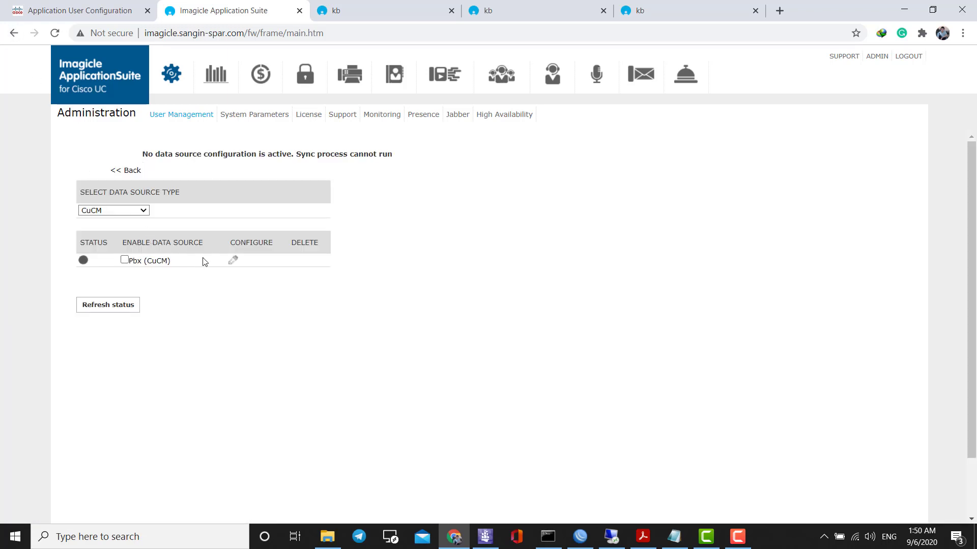
click(233, 260)
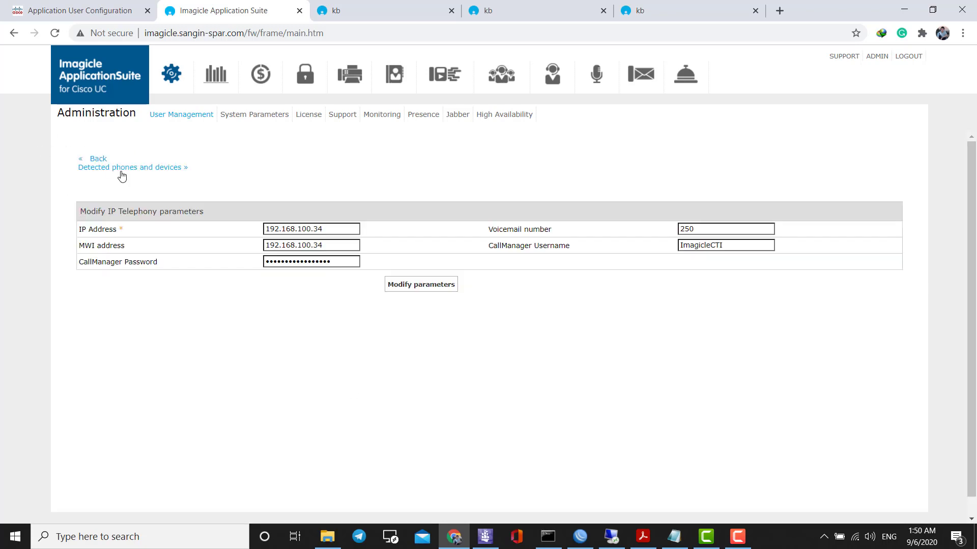
click(98, 158)
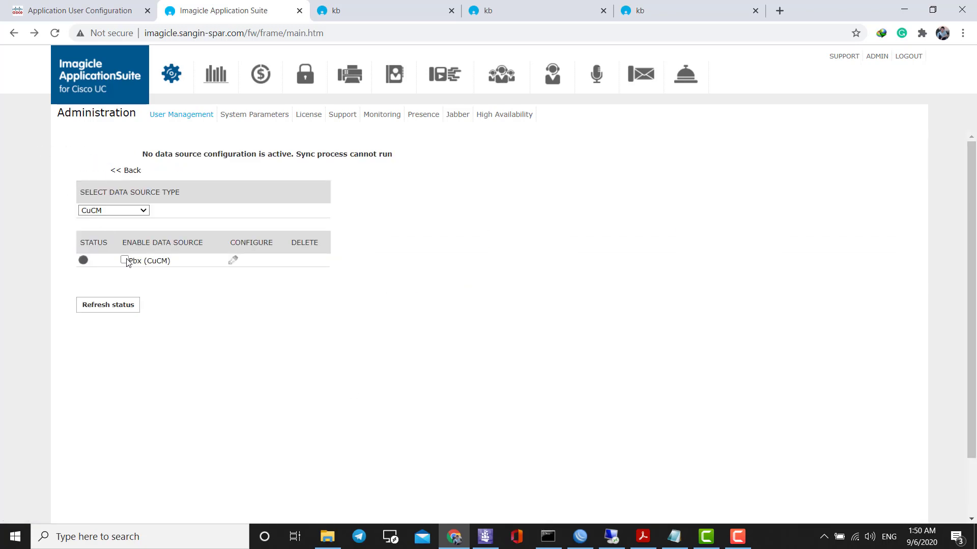
click(125, 261)
click(130, 308)
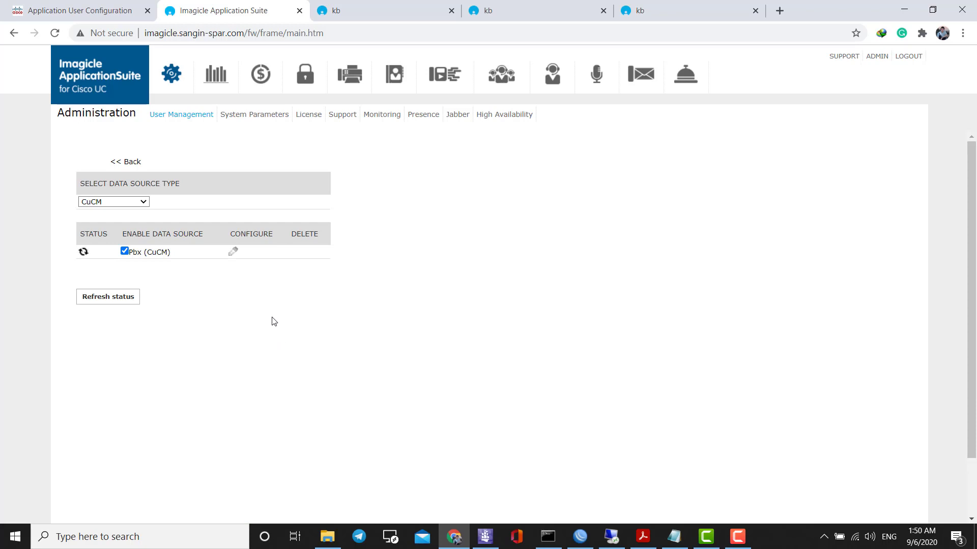
click(125, 301)
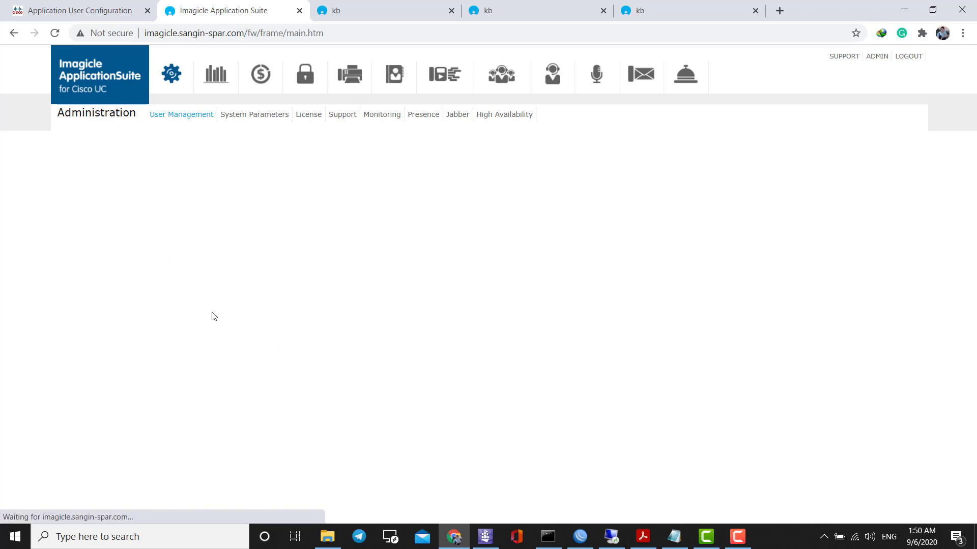
click(133, 161)
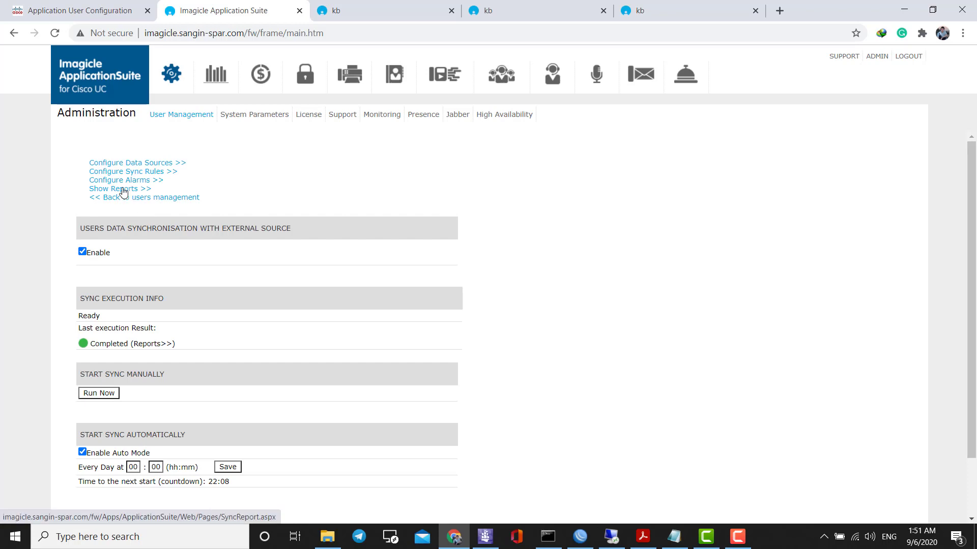
Set the users' authentication type and priority to Active Directory/LDAP > Cisco CallManager > Application Suite and save it.
click(182, 114)
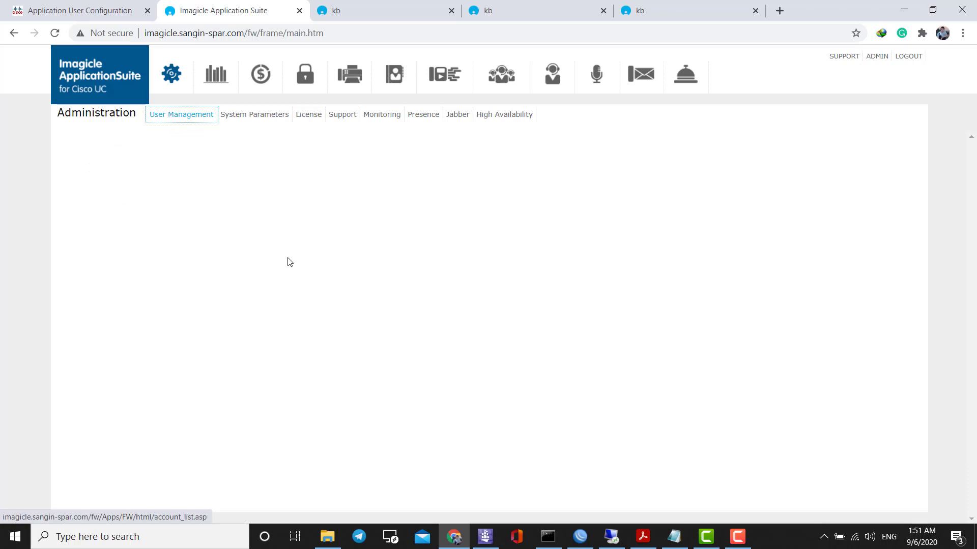
click(172, 293)
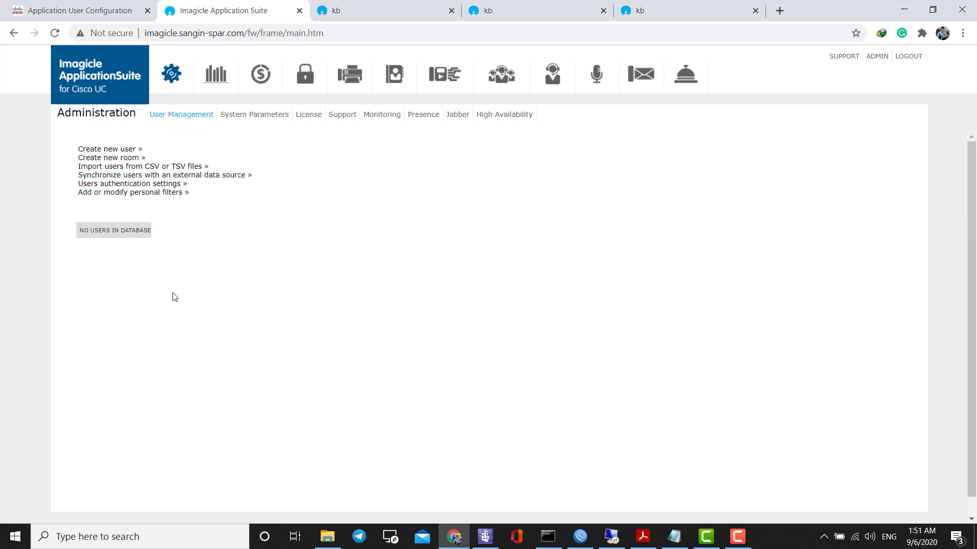
click(180, 185)
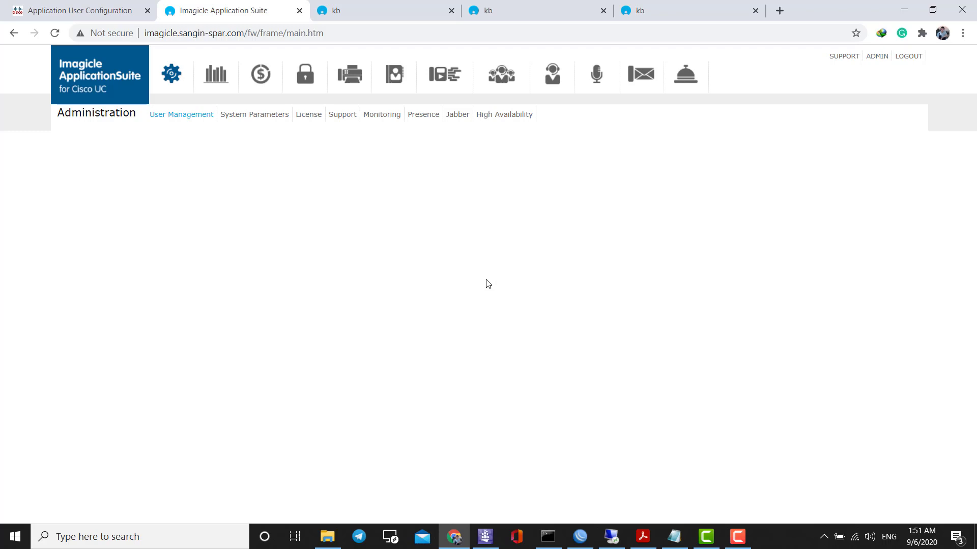
click(58, 34)
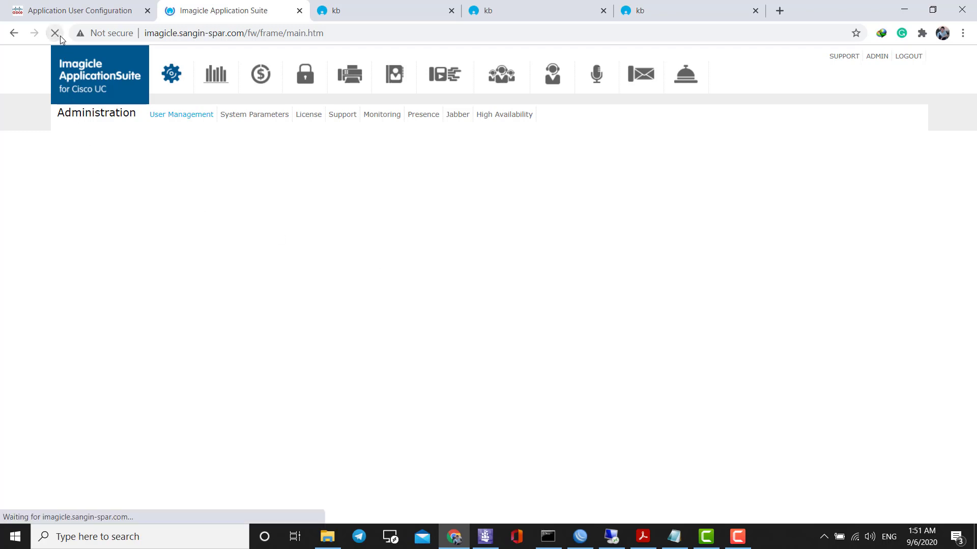
click(172, 74)
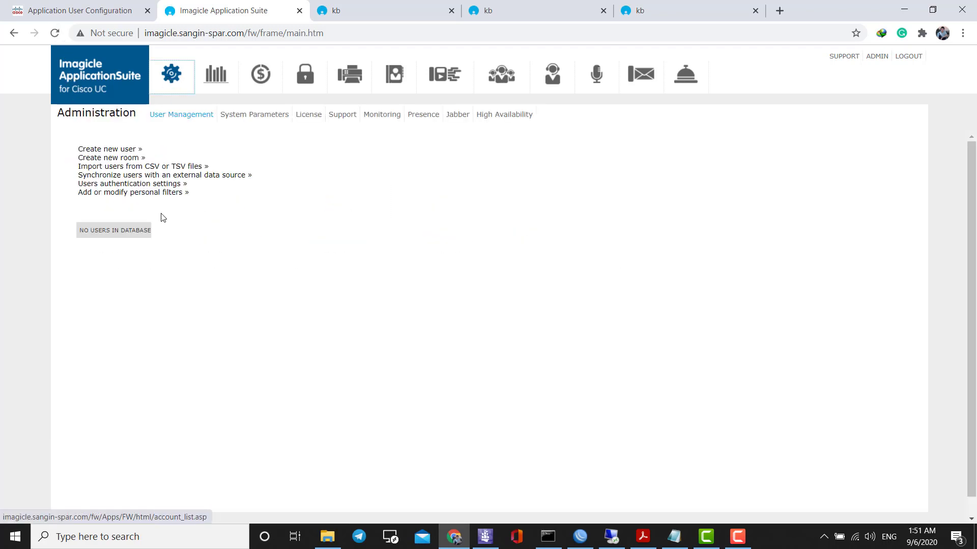
click(143, 184)
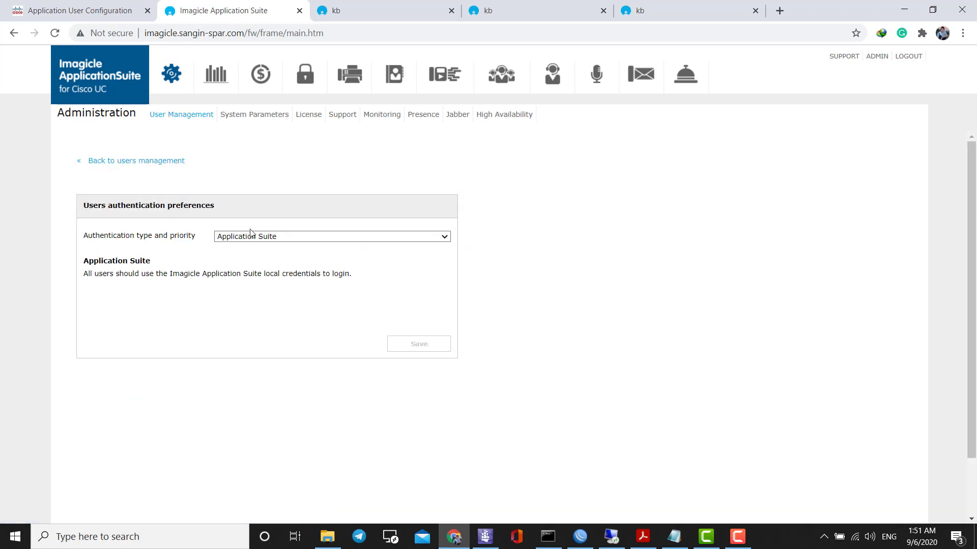
click(264, 237)
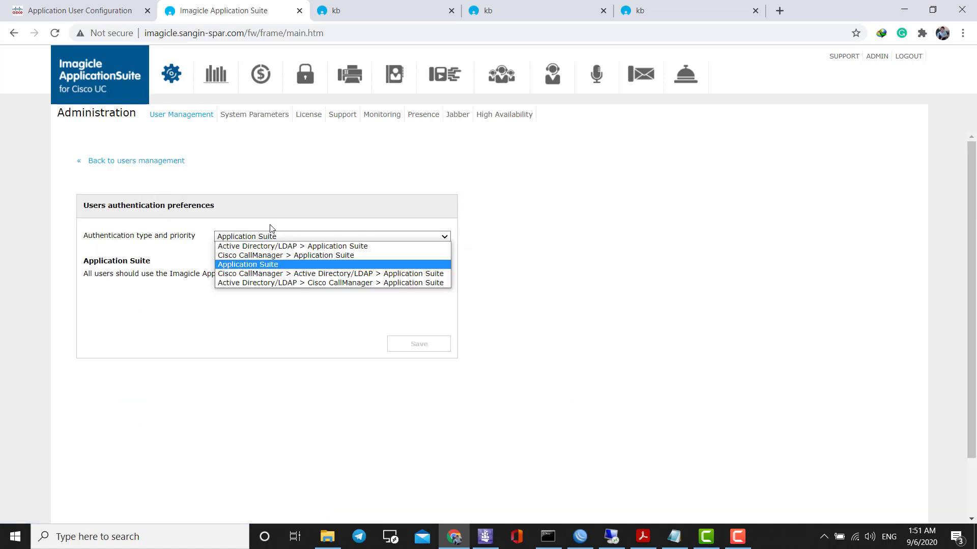
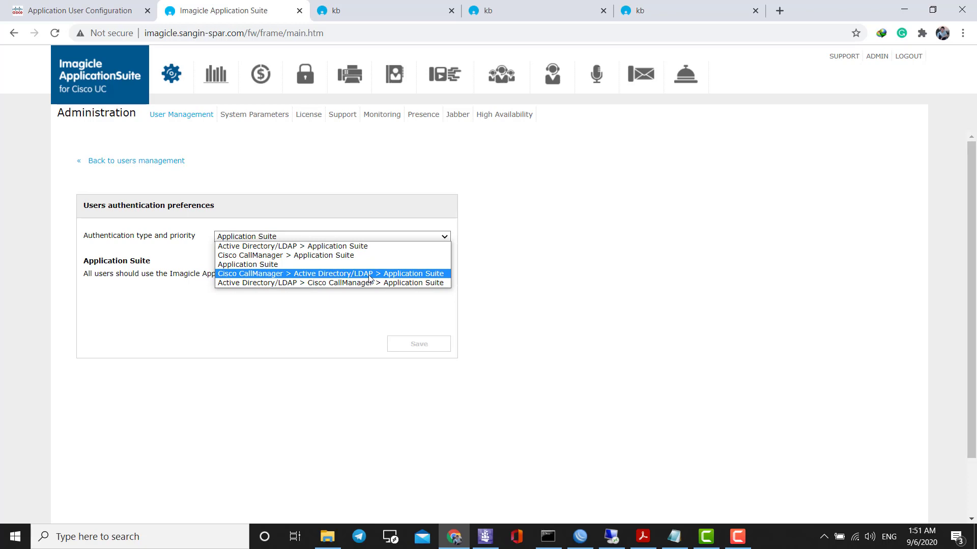
click(404, 283)
click(413, 344)
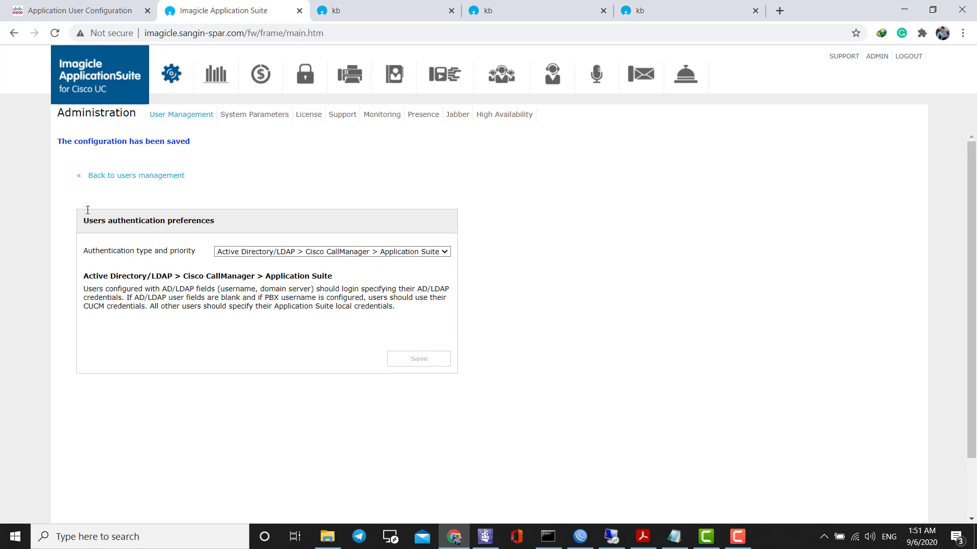
Return to users management and run the synchronisation with the external data source manually.
click(124, 177)
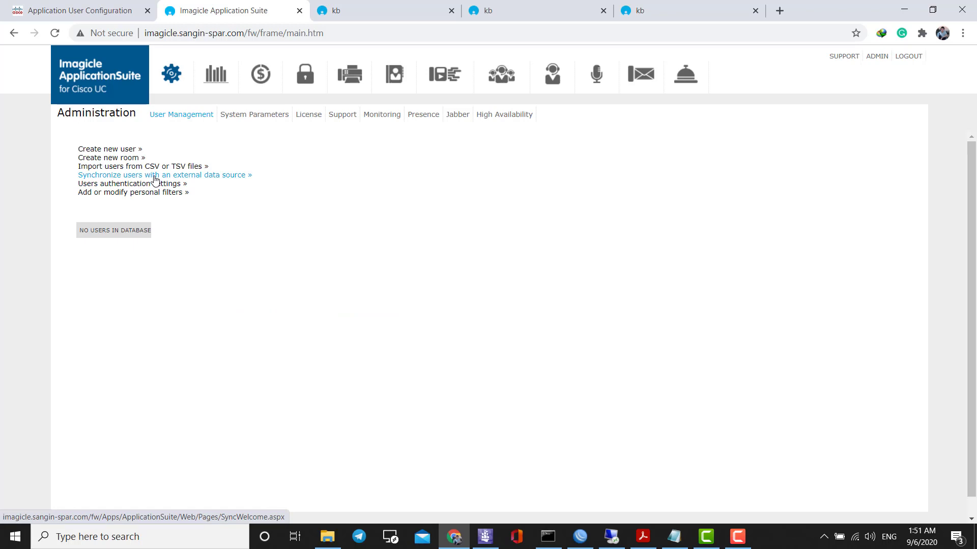
click(155, 180)
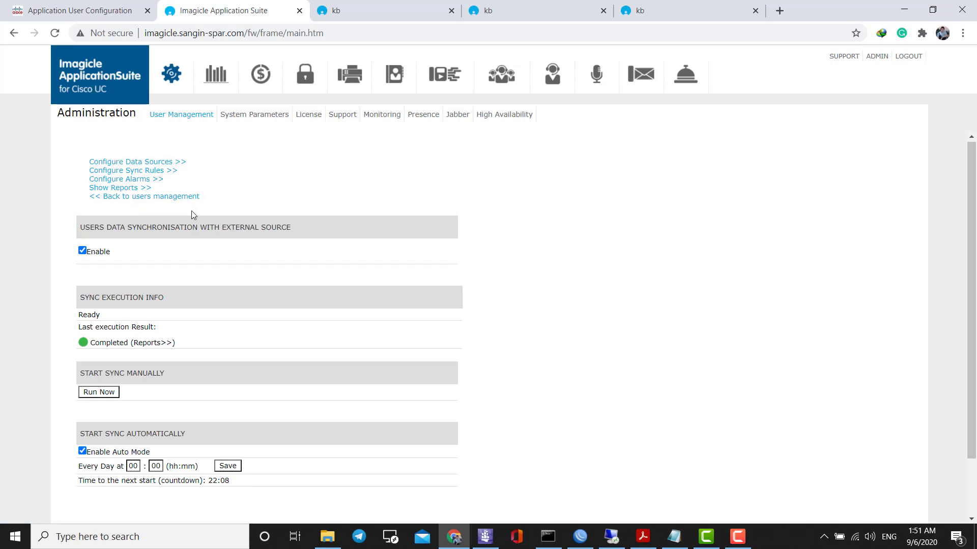
scroll(171, 265, down, 2)
click(104, 353)
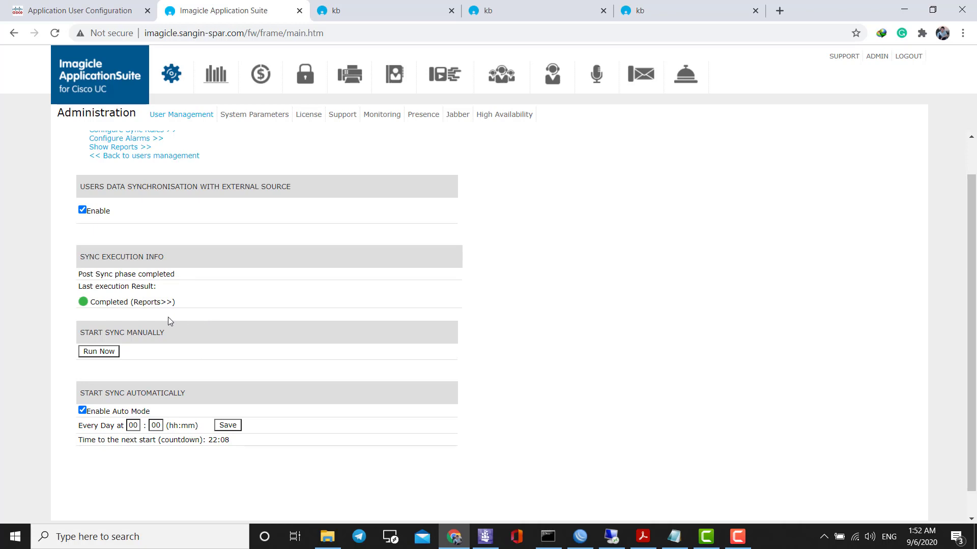
Download the latest synchronisation report, read its statistics, and close it.
click(150, 302)
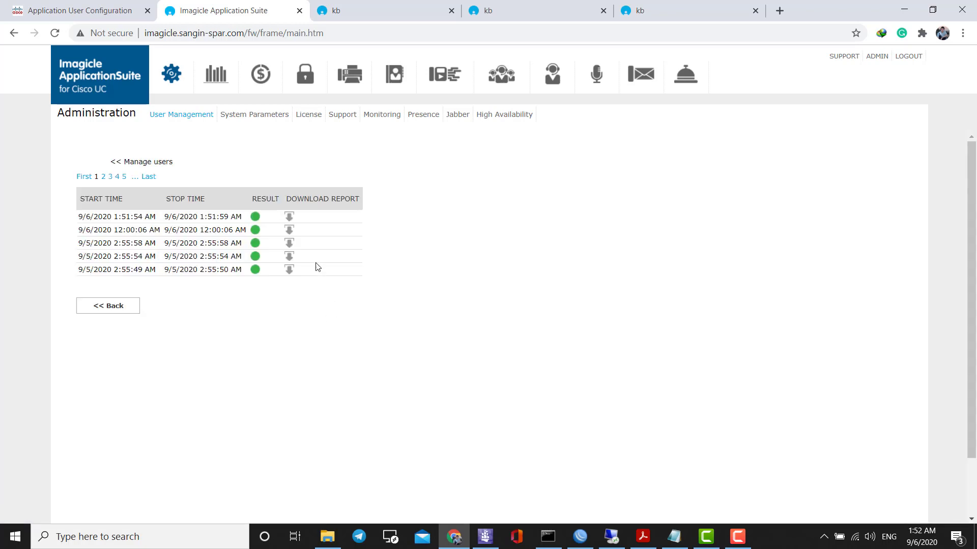
click(290, 218)
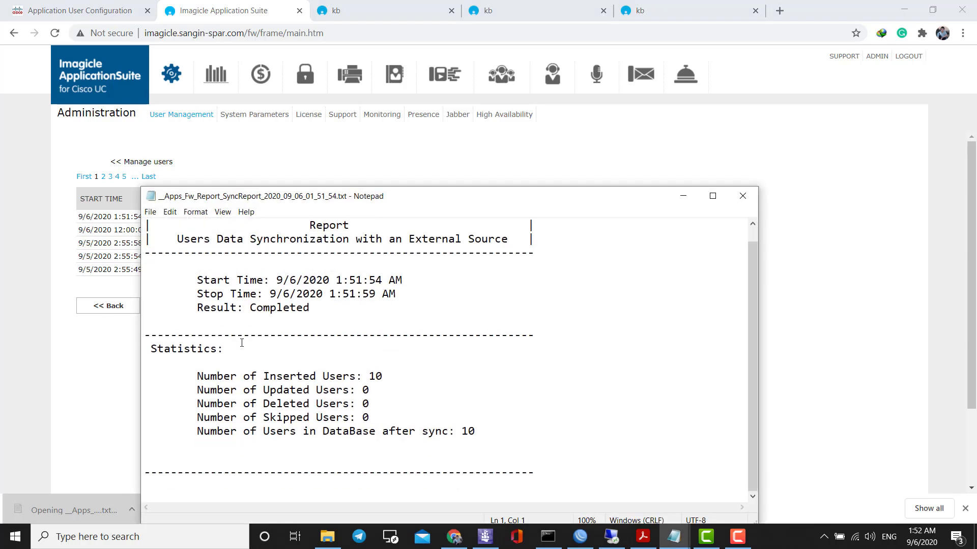
click(742, 196)
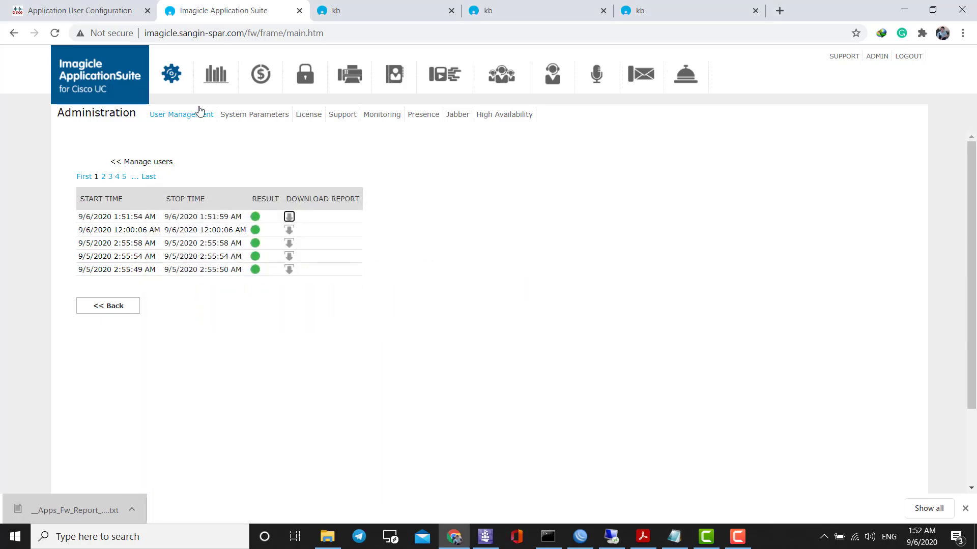
Review the imported users in the user management list and check the Application User page in Cisco Unified CM.
click(175, 85)
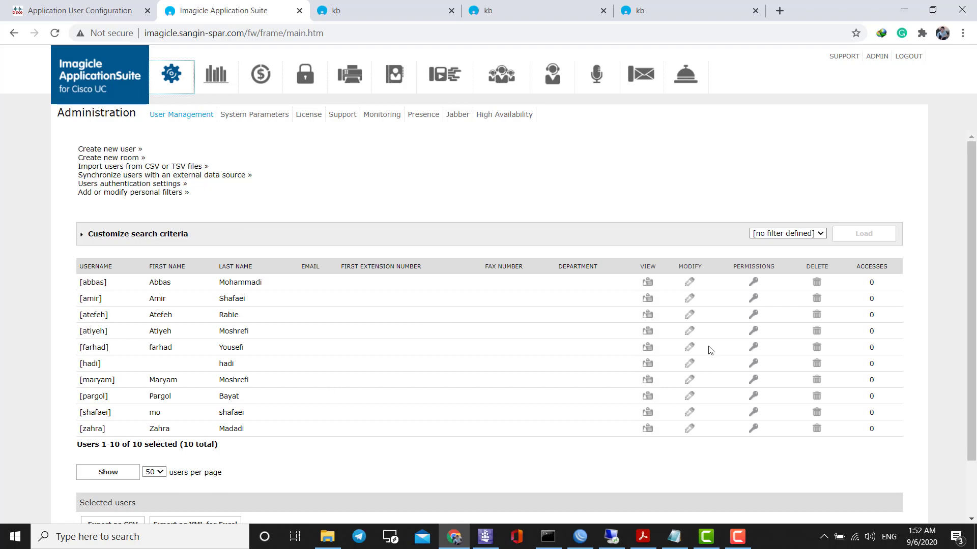
drag(232, 313, 232, 397)
click(266, 365)
click(89, 6)
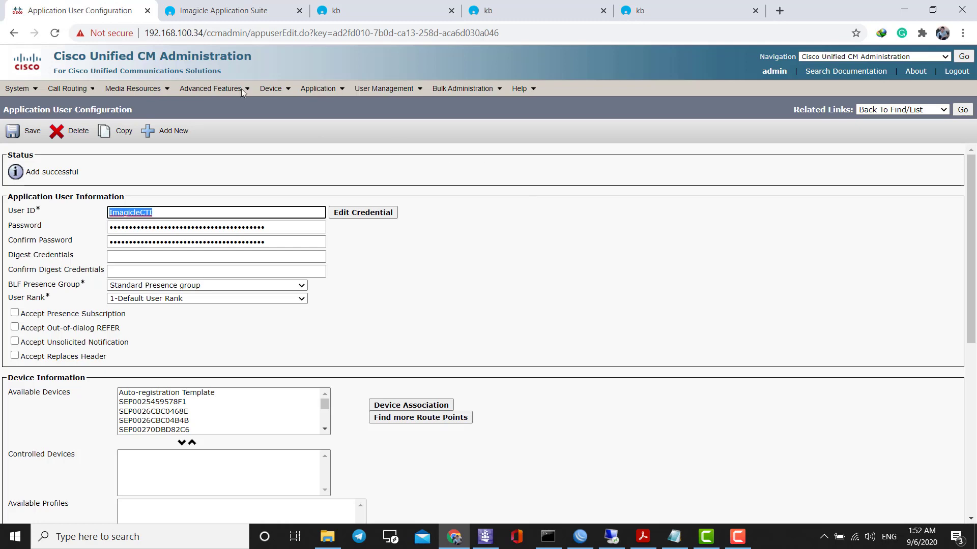
click(219, 10)
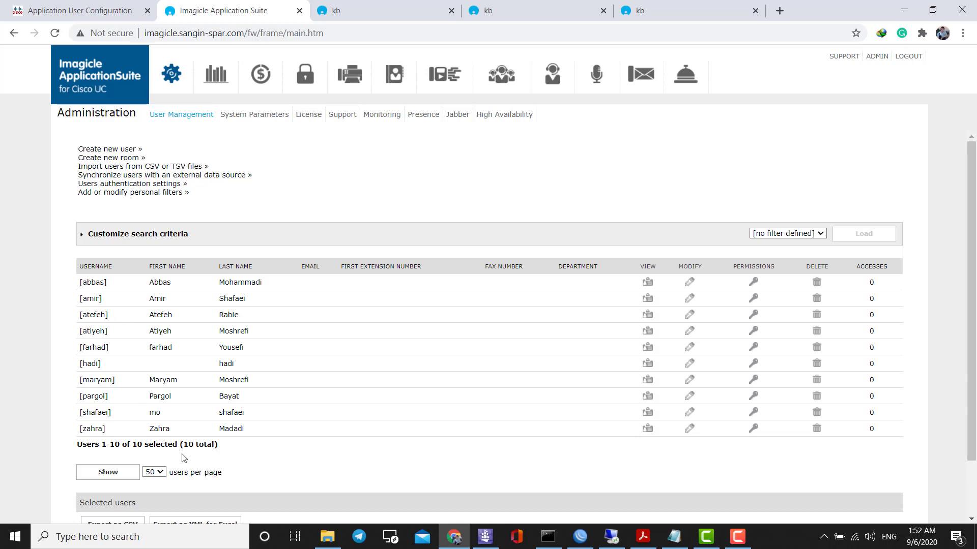
Edit the second-to-last user in the list, setting both the StoneFax fax number and the offnet fax number to 310.
click(689, 413)
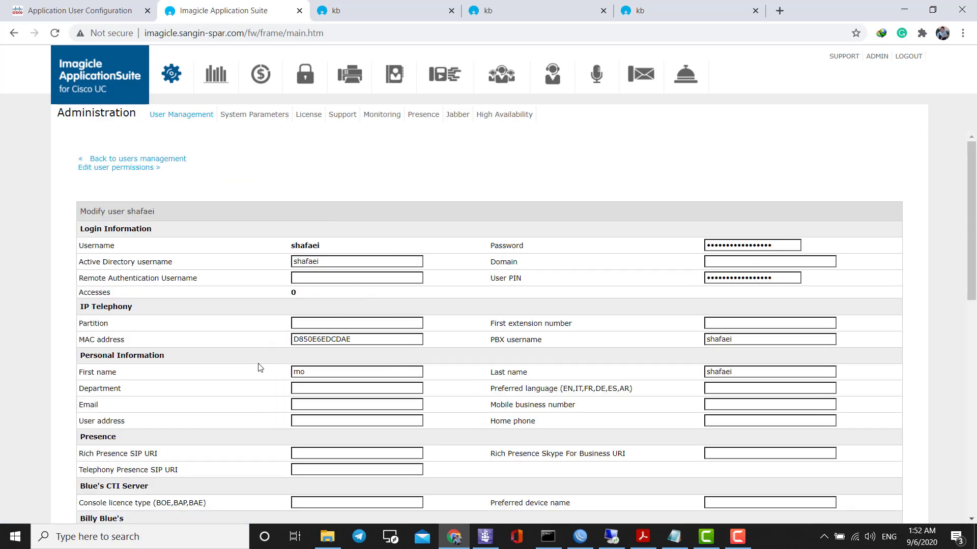
scroll(253, 342, down, 1)
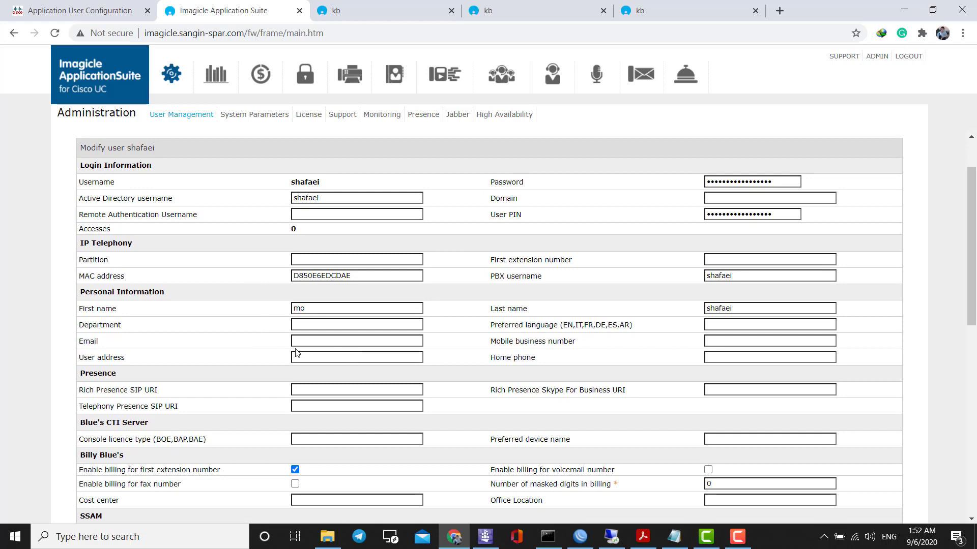
scroll(253, 360, down, 1)
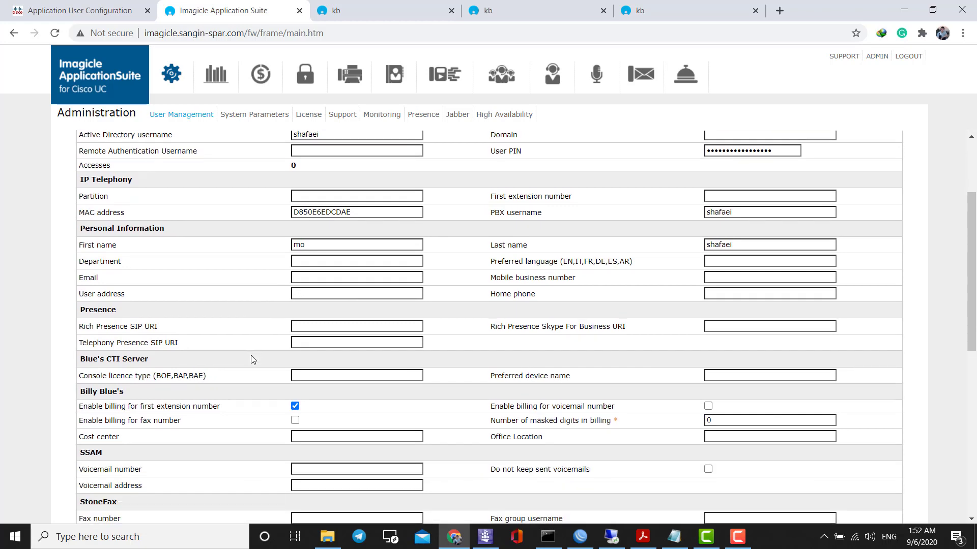
scroll(251, 355, up, 2)
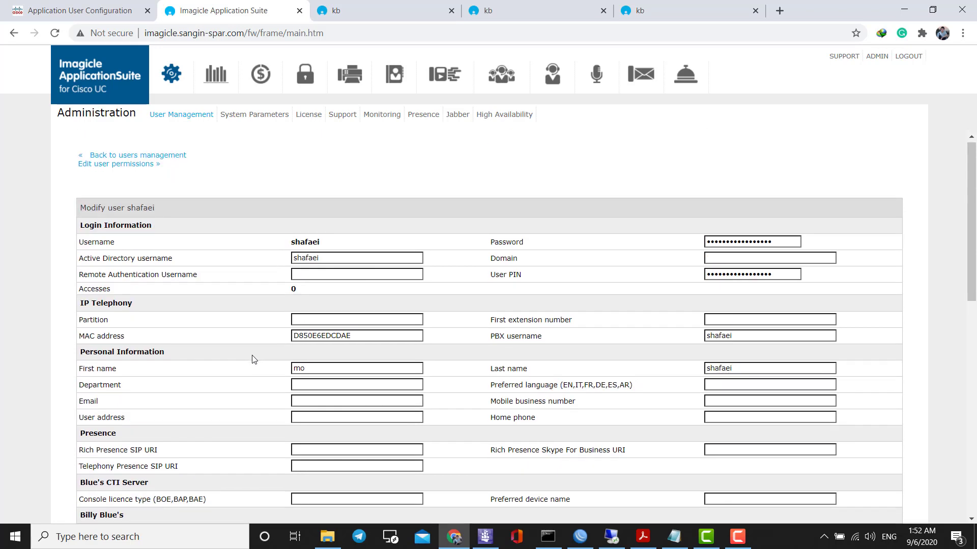
scroll(253, 355, down, 1)
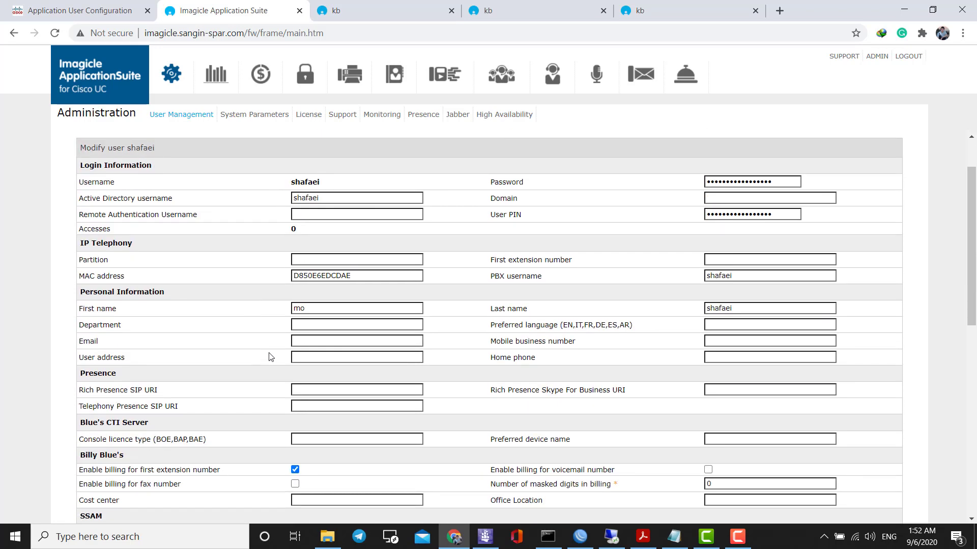
scroll(271, 357, up, 1)
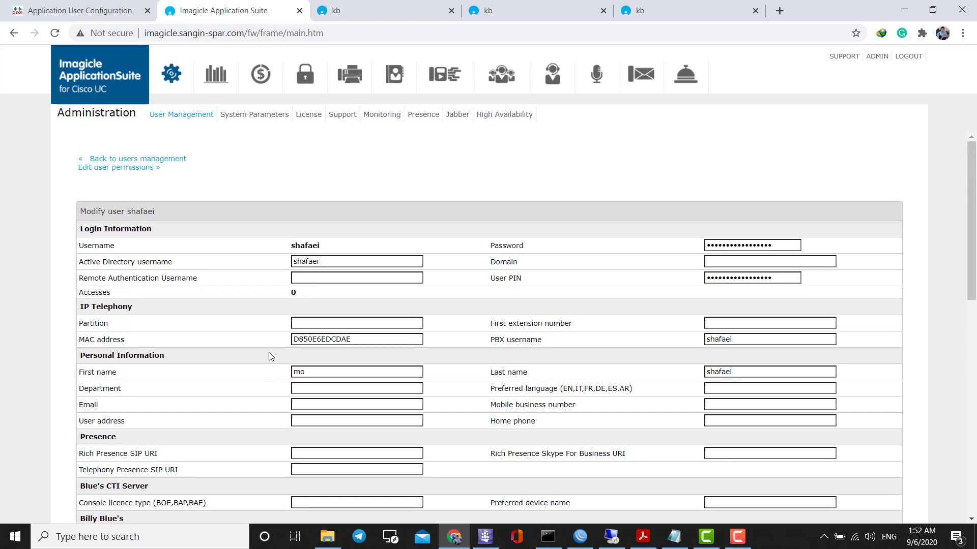
scroll(270, 356, down, 3)
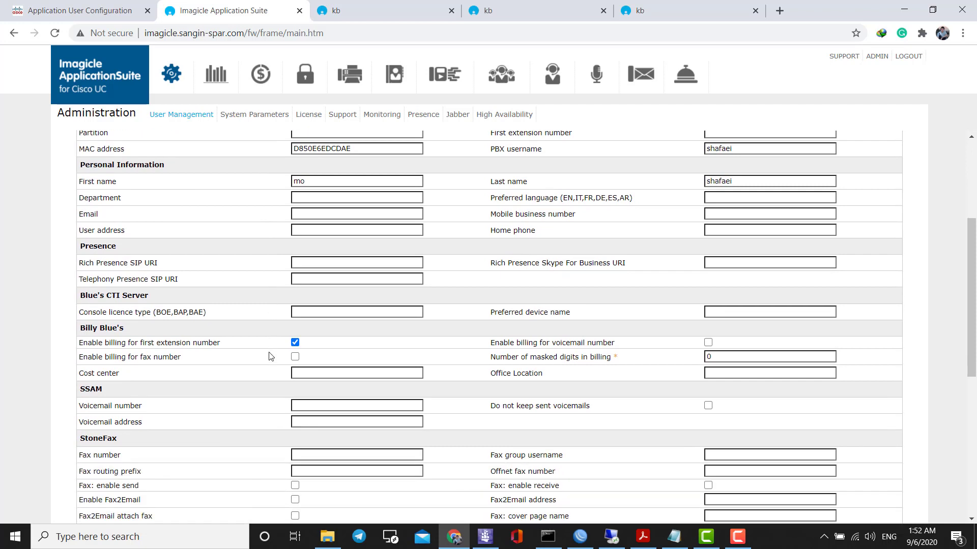
scroll(270, 356, down, 2)
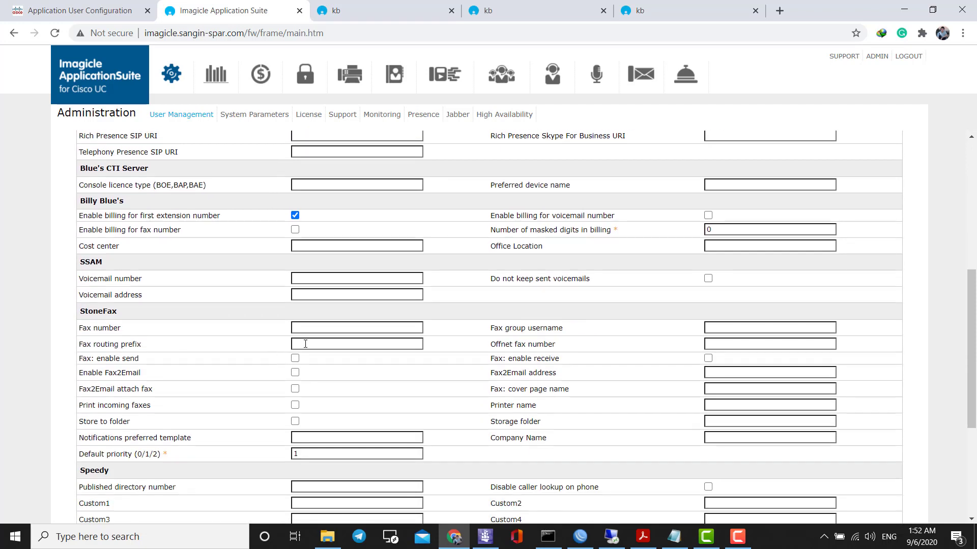
click(321, 326)
click(316, 347)
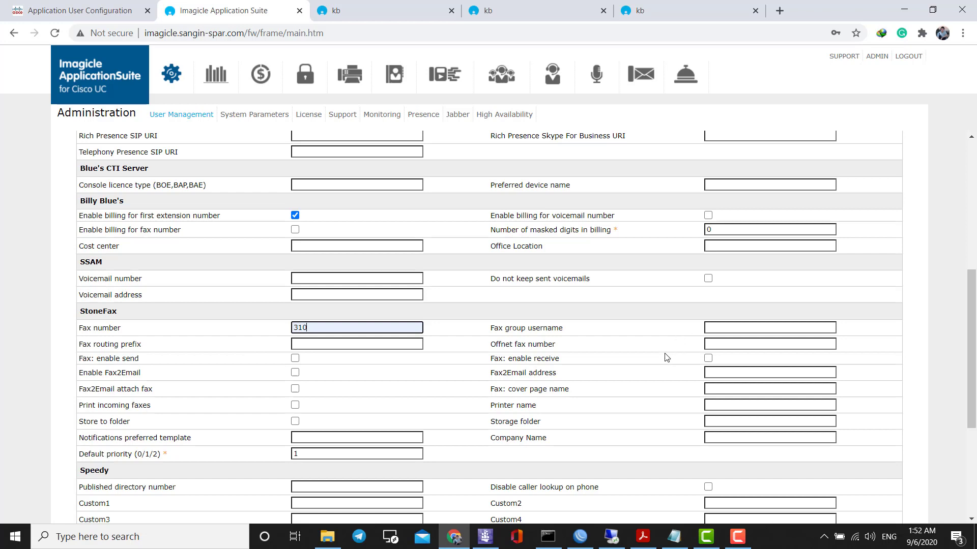
click(692, 345)
click(713, 365)
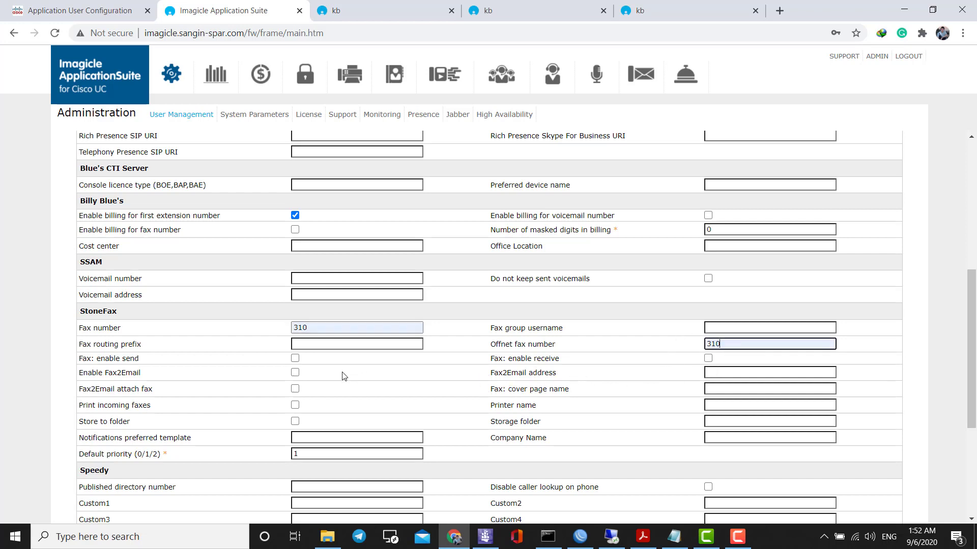
Enable fax sending, Fax2Email, Fax2Email attach fax, print incoming faxes, and store to folder for the user.
click(296, 359)
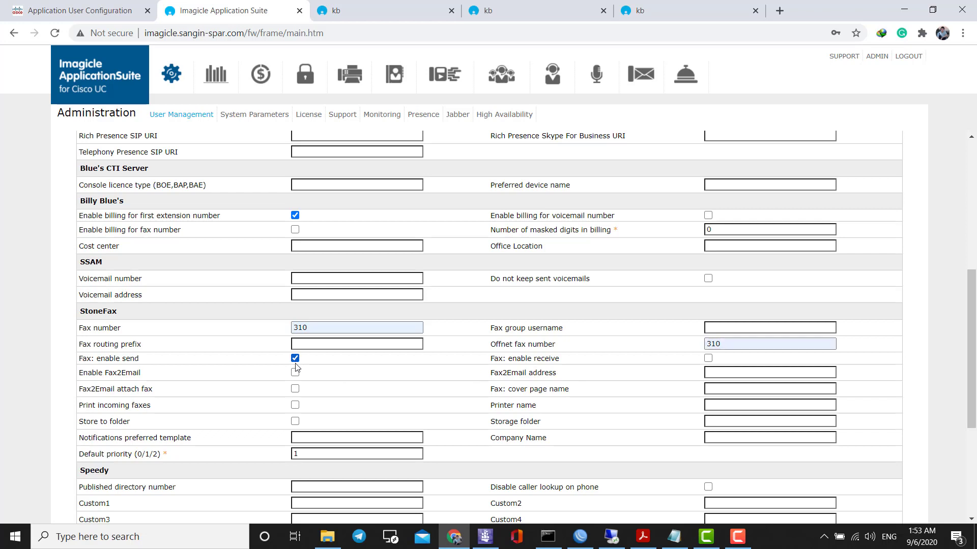
click(296, 421)
click(296, 405)
click(296, 389)
click(296, 374)
Enable fax receiving in the user's StoneFax settings and save the modified user.
scroll(382, 405, down, 3)
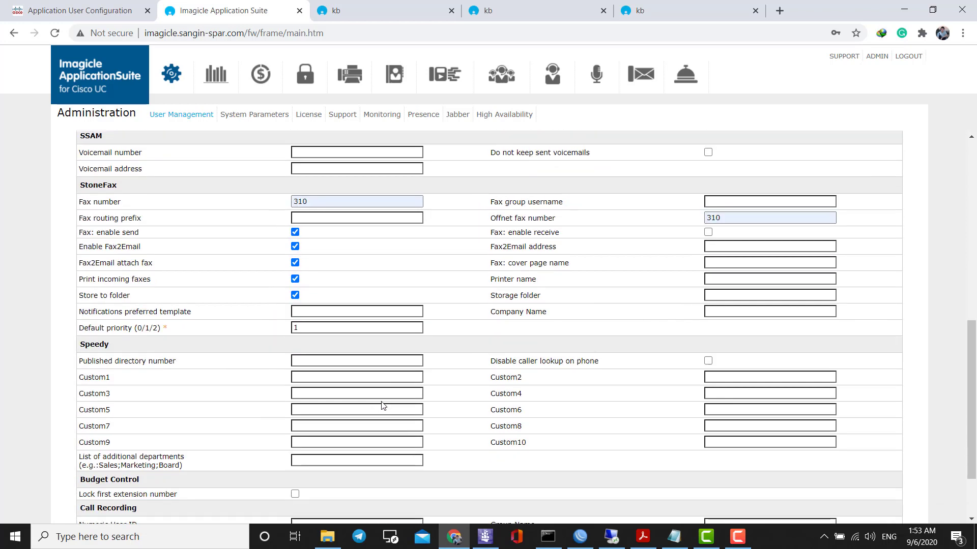
scroll(556, 401, down, 2)
scroll(556, 401, up, 15)
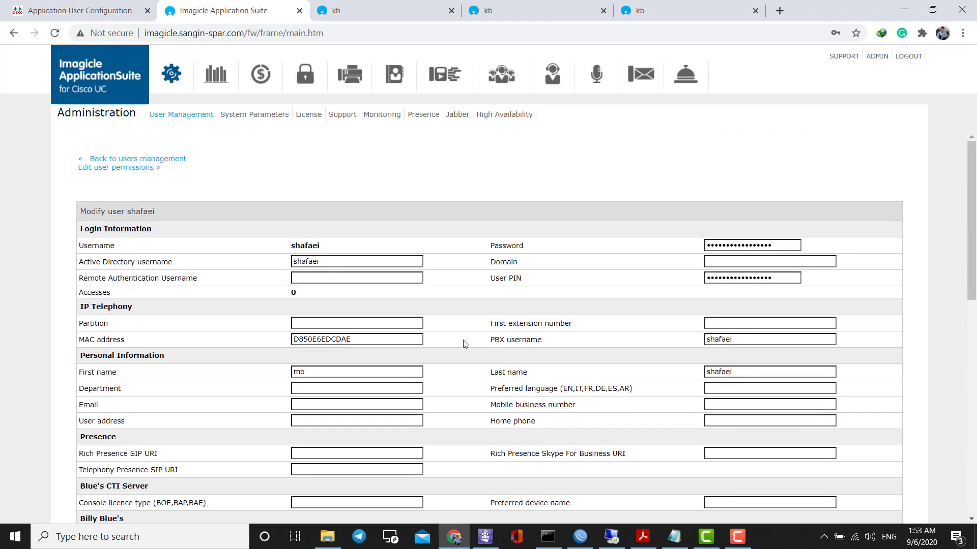
scroll(334, 389, down, 15)
scroll(337, 387, up, 3)
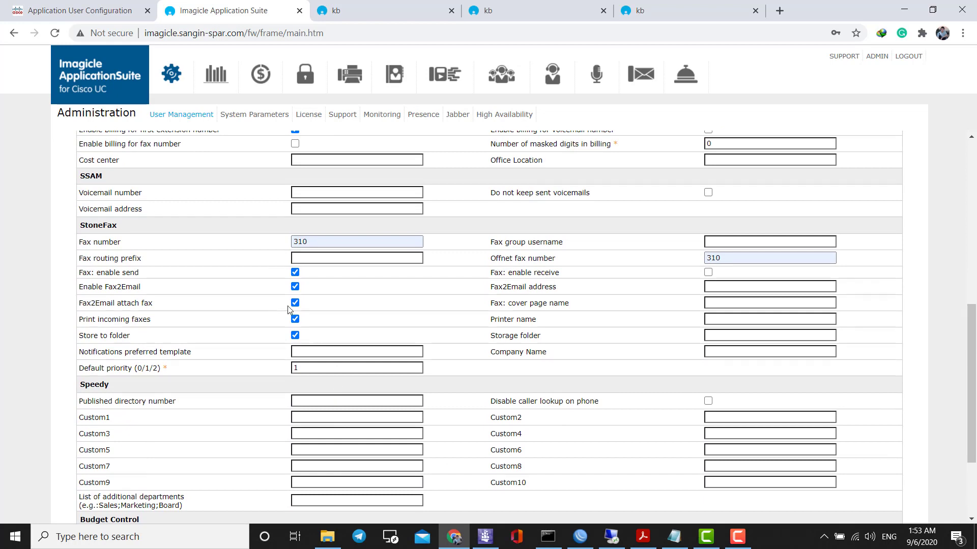
click(708, 273)
scroll(328, 382, down, 3)
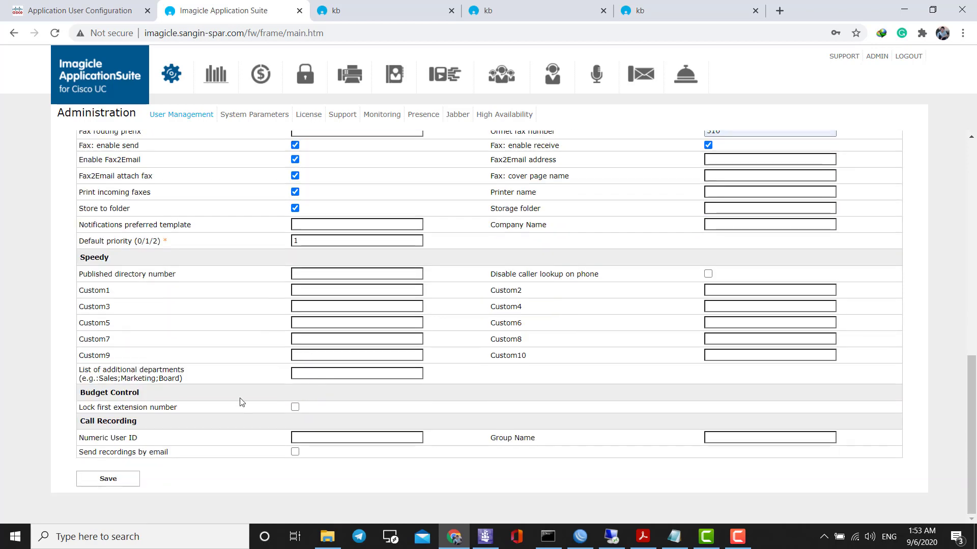
click(107, 477)
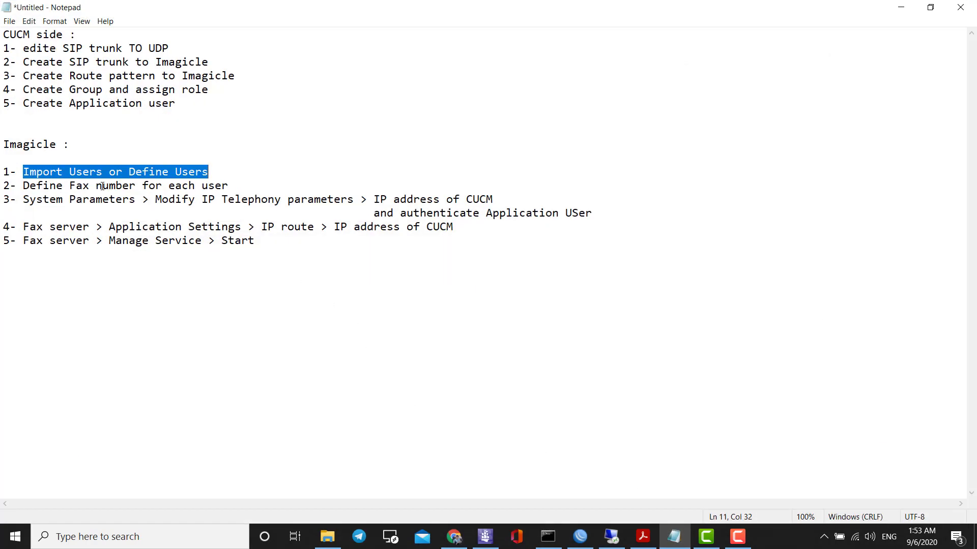
Read checklist items 2 and 3 in the notes and open the IP Telephony parameters in the Imagicle system parameters.
click(76, 199)
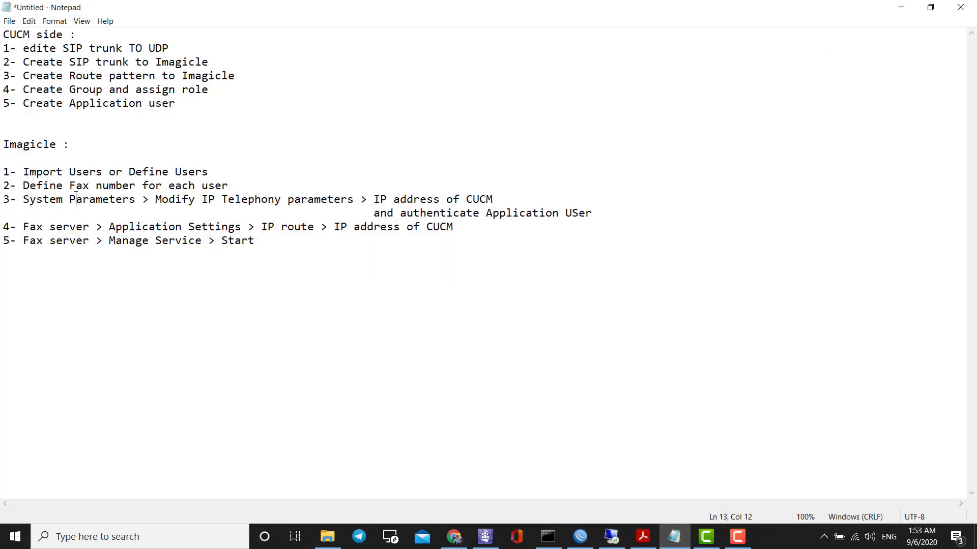
drag(26, 186, 229, 186)
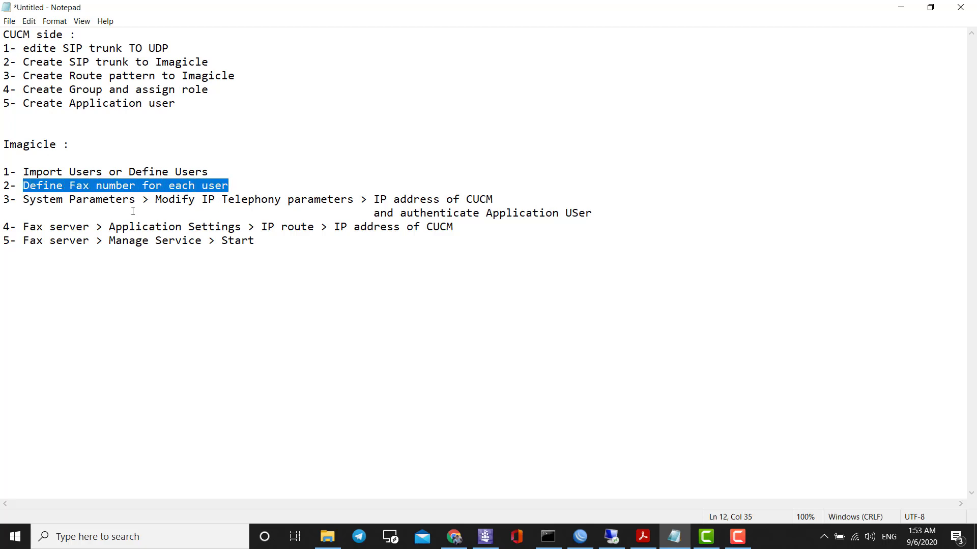
drag(29, 200, 122, 200)
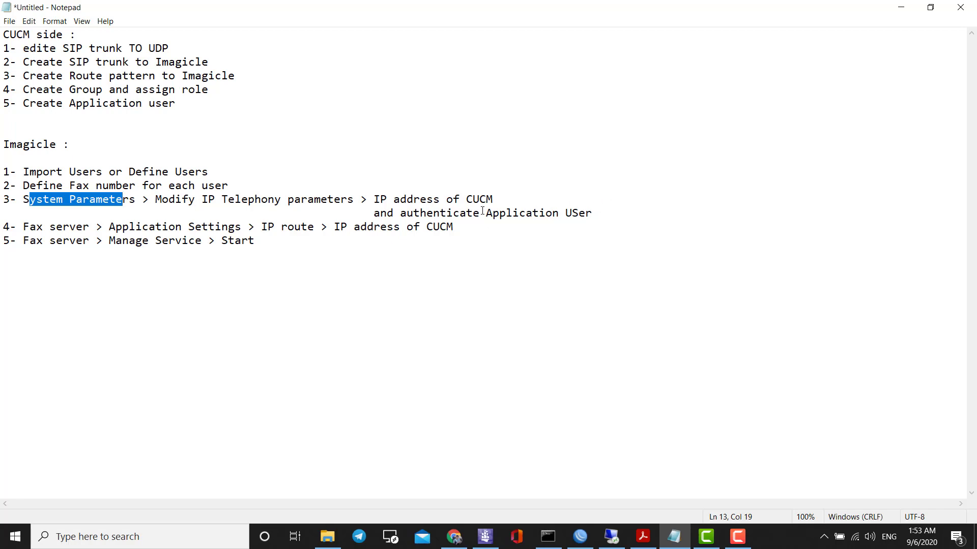
click(899, 8)
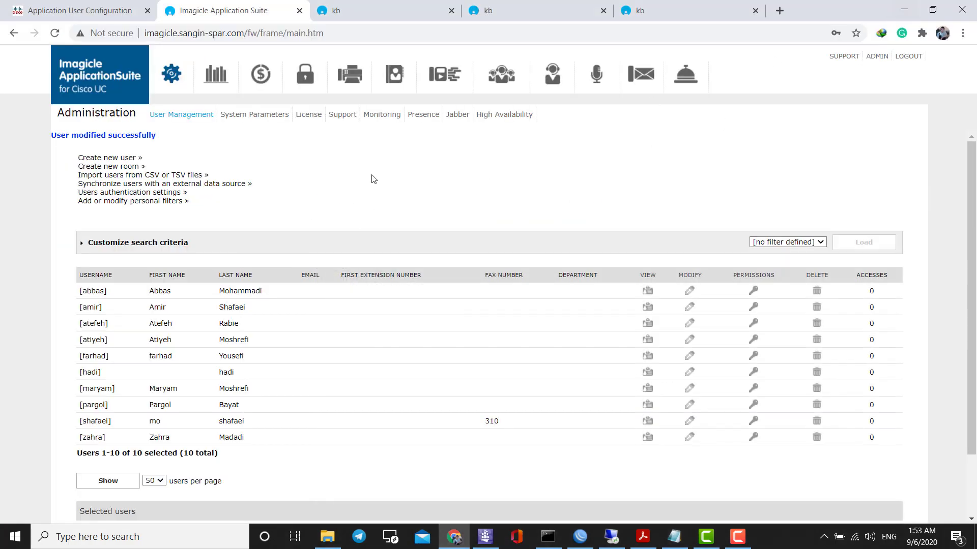
click(251, 122)
click(418, 180)
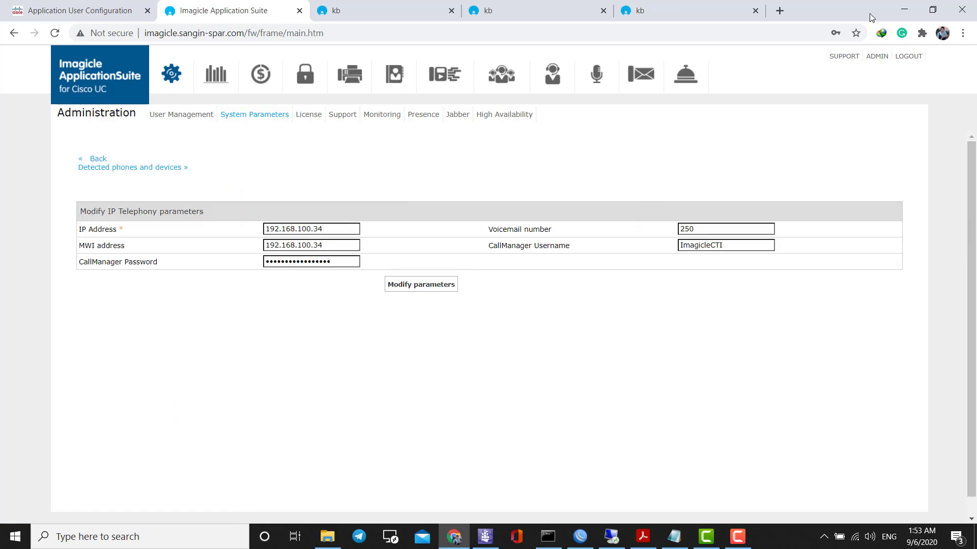
Read checklist item 4 in the notes and open the IP Routes management in the Fax Server application settings.
click(674, 535)
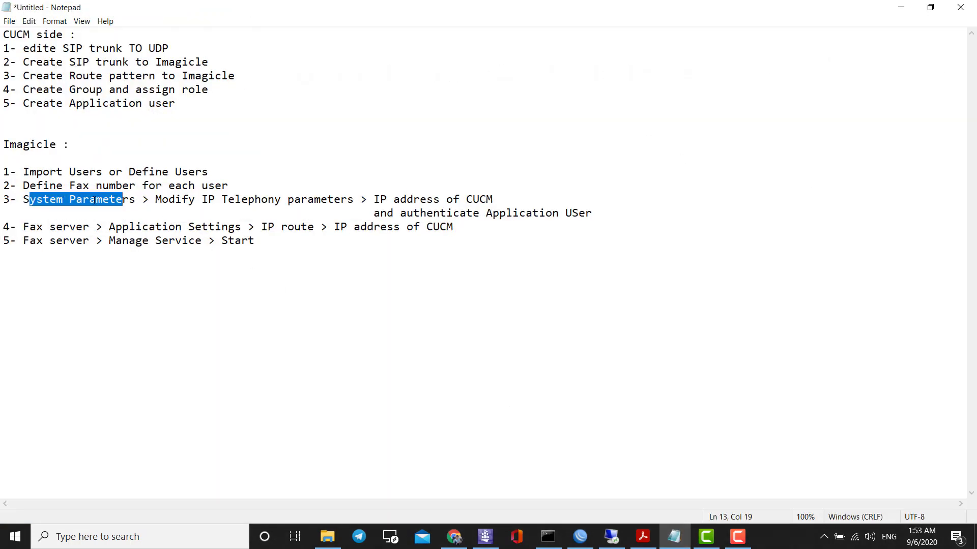
click(56, 213)
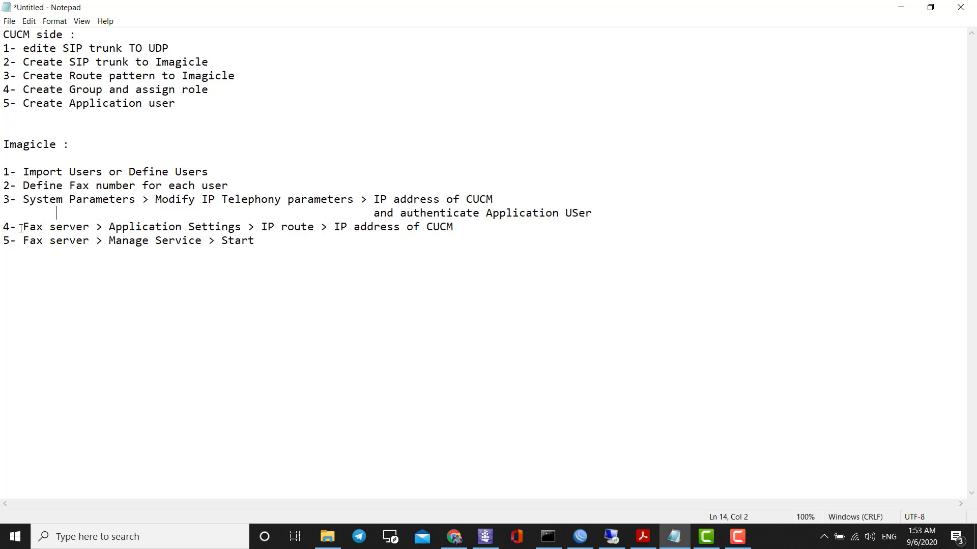
drag(24, 226, 182, 226)
click(155, 226)
drag(109, 230, 230, 226)
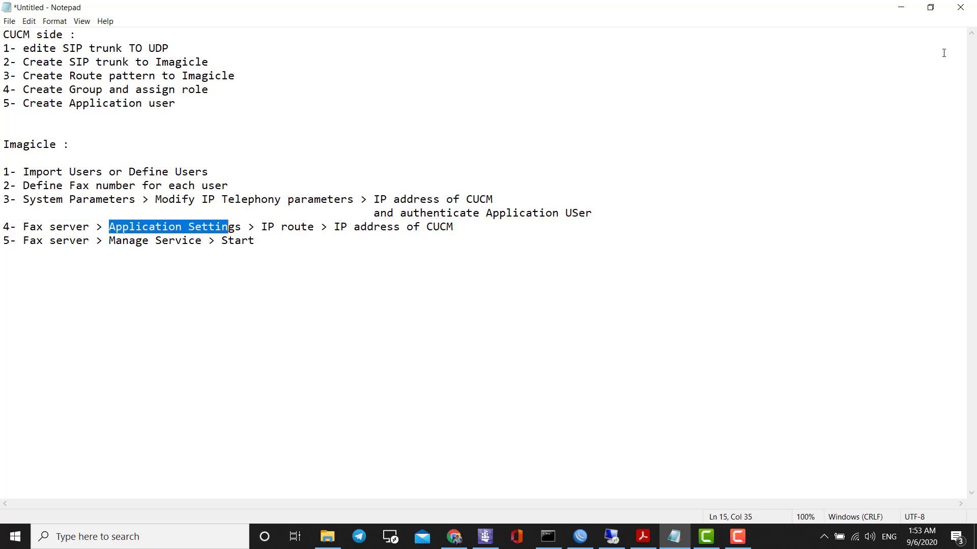
click(901, 7)
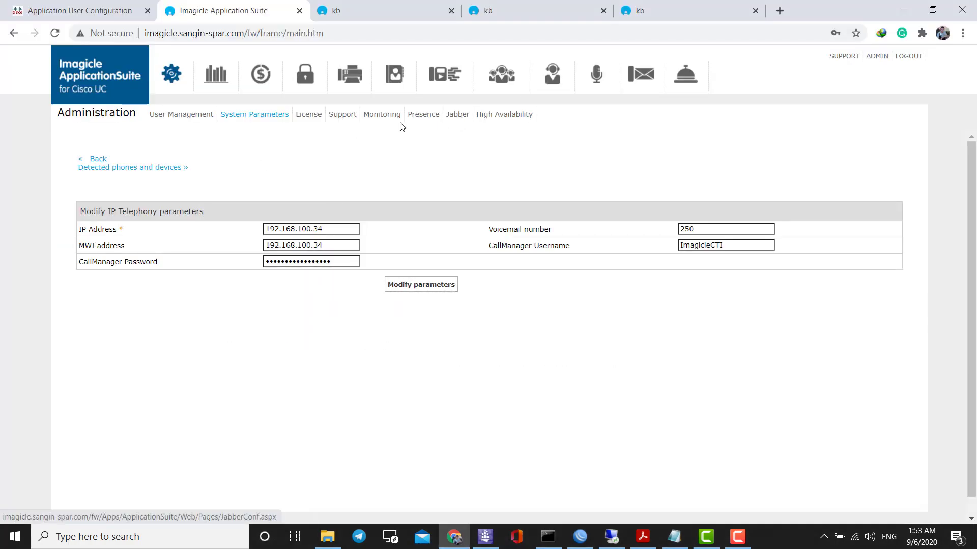
click(364, 88)
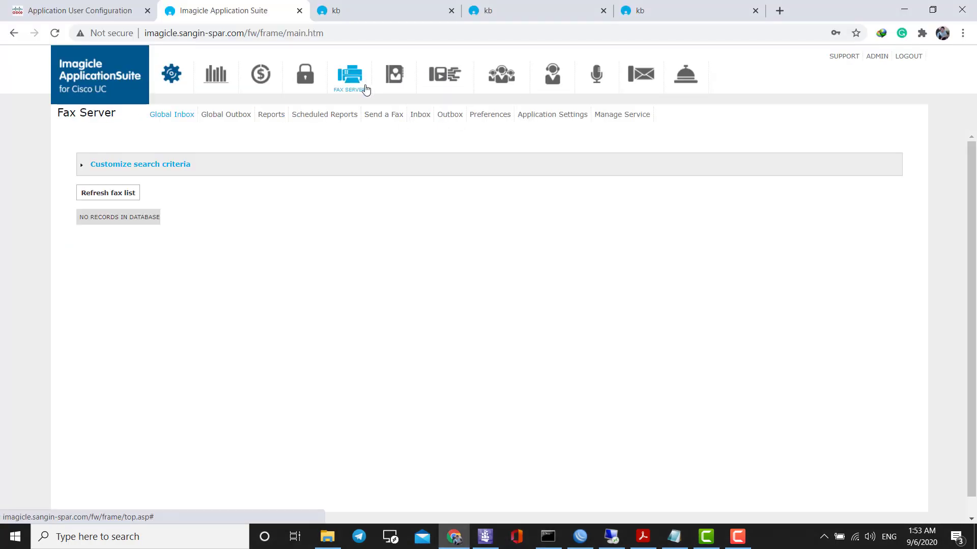
click(552, 115)
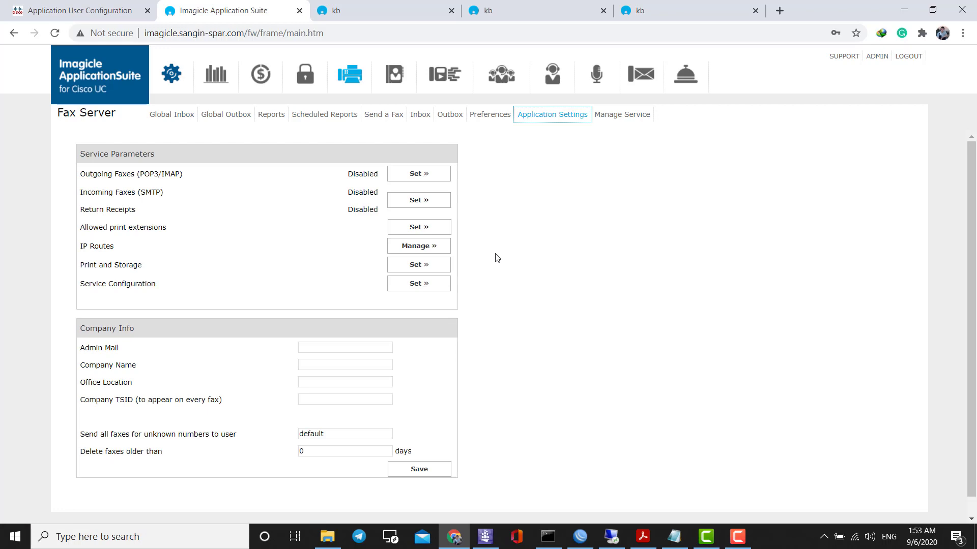
click(429, 251)
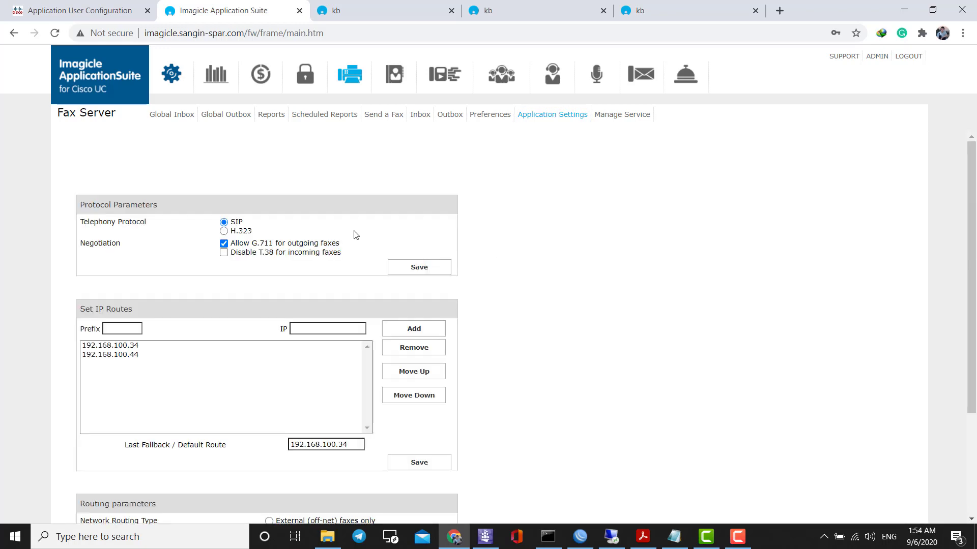
Examine the telephony protocol, the G.711 negotiation setting and the two entries in the IP routes list.
double_click(237, 222)
drag(260, 243, 274, 244)
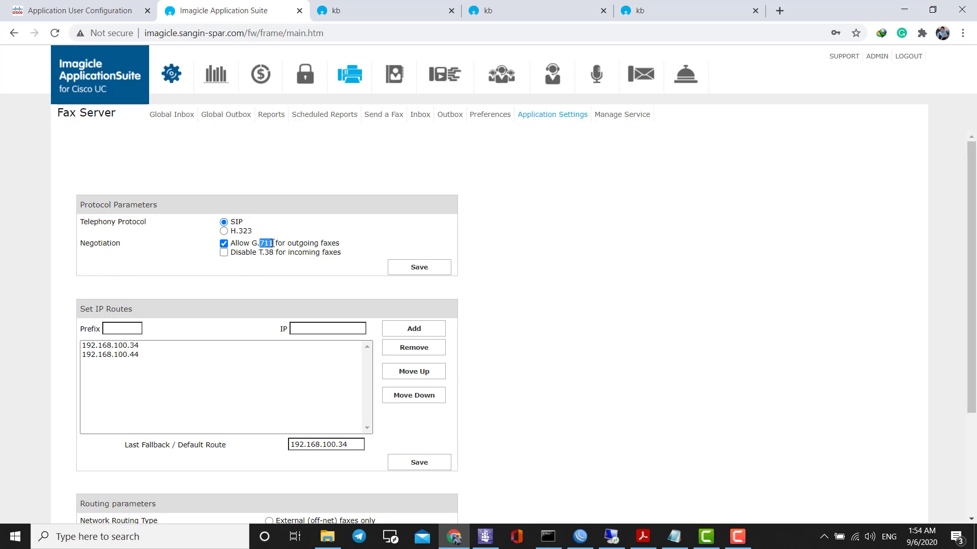
click(308, 273)
scroll(212, 291, down, 1)
click(142, 291)
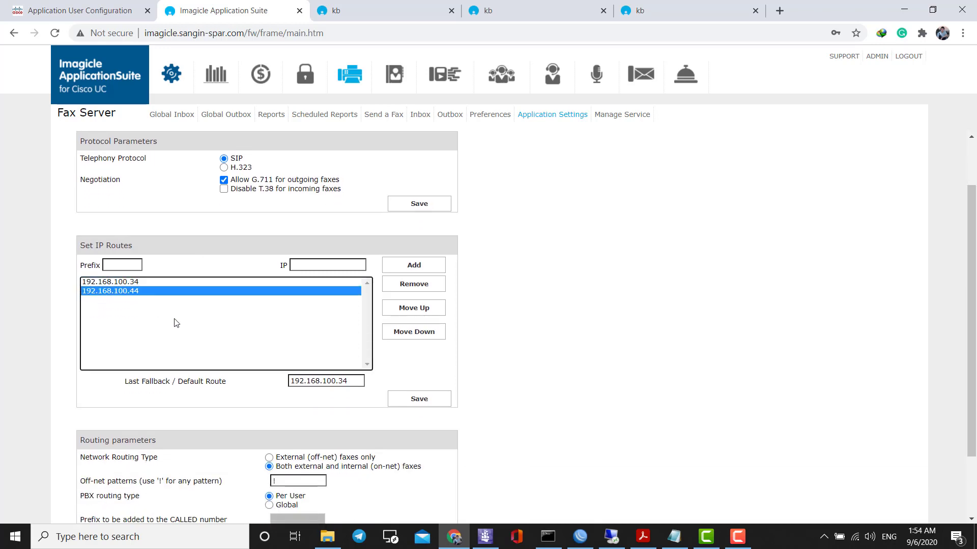
click(143, 282)
click(136, 292)
click(134, 283)
click(134, 291)
click(135, 283)
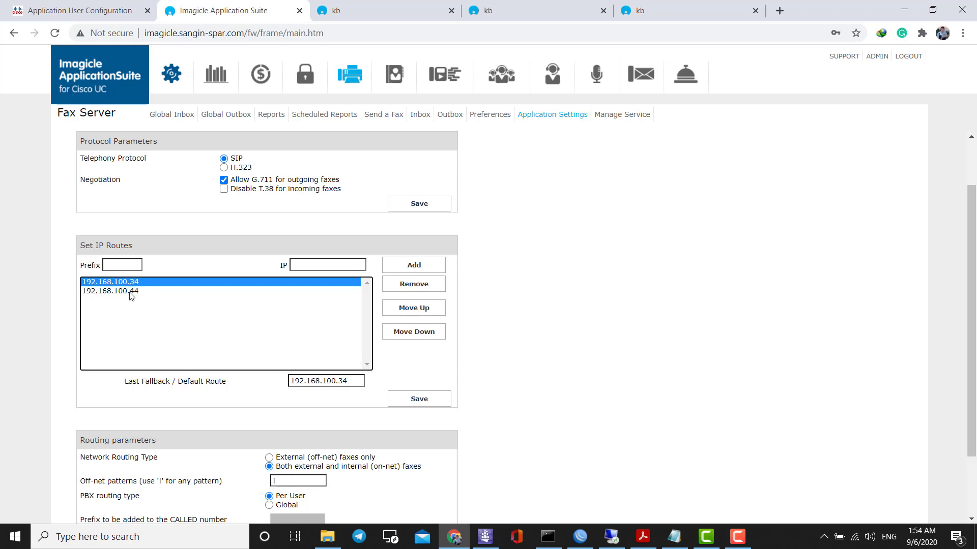
click(130, 291)
click(132, 284)
click(134, 291)
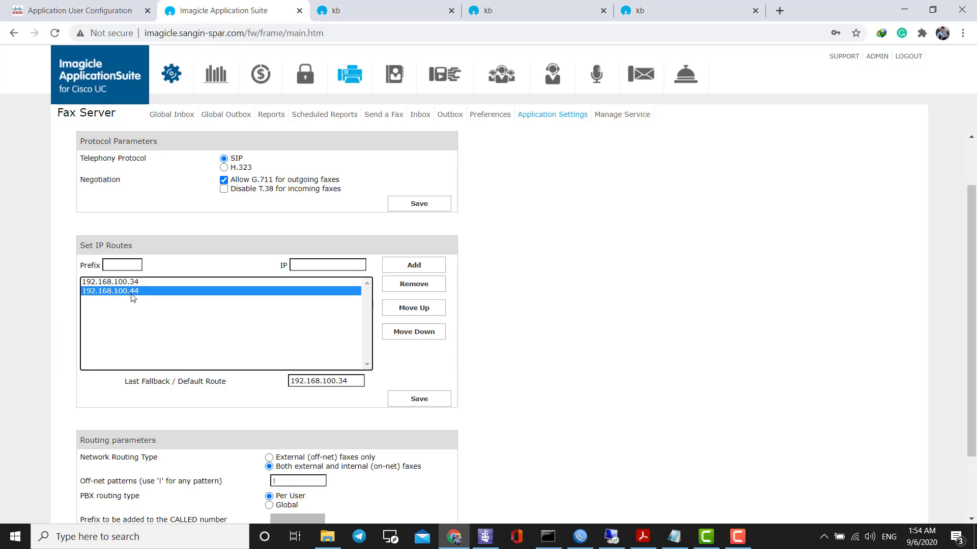
Check the last fallback / default route 192.168.100.34 and the routing parameters, and save the IP routes.
click(296, 382)
double_click(296, 383)
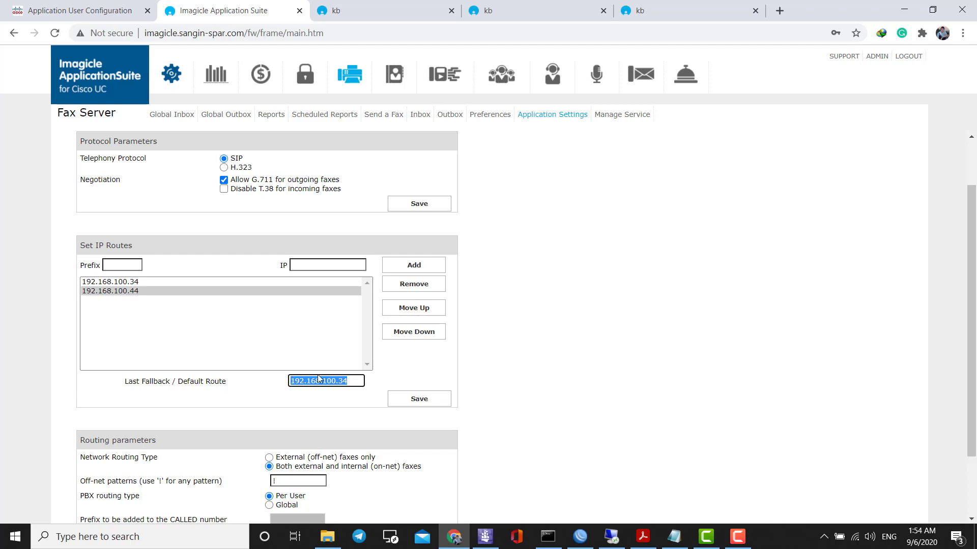
scroll(210, 316, down, 1)
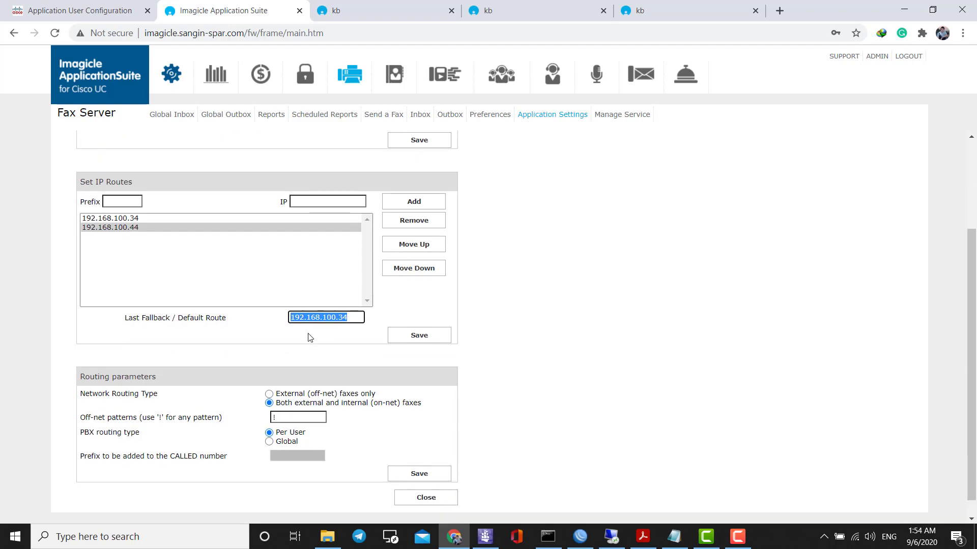
click(311, 287)
scroll(334, 306, up, 2)
scroll(310, 305, down, 3)
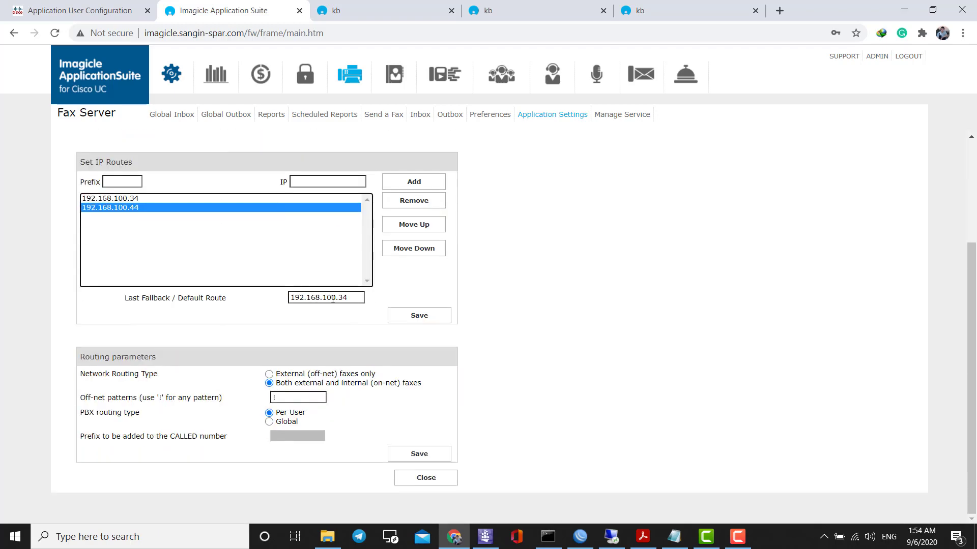
double_click(360, 298)
click(305, 275)
double_click(306, 301)
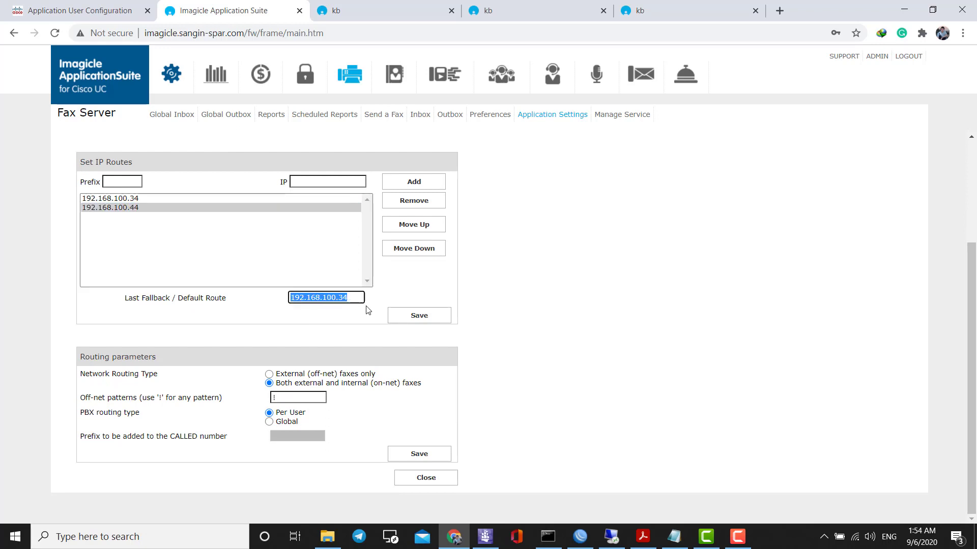
click(419, 316)
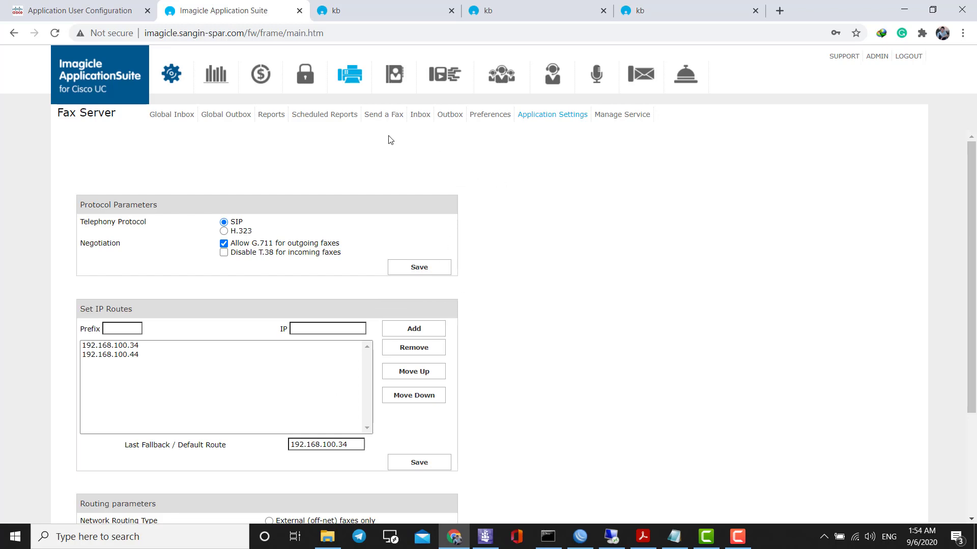
Consult the notes for the remaining checklist item and start the StoneFax service in the fax server's service management.
click(674, 537)
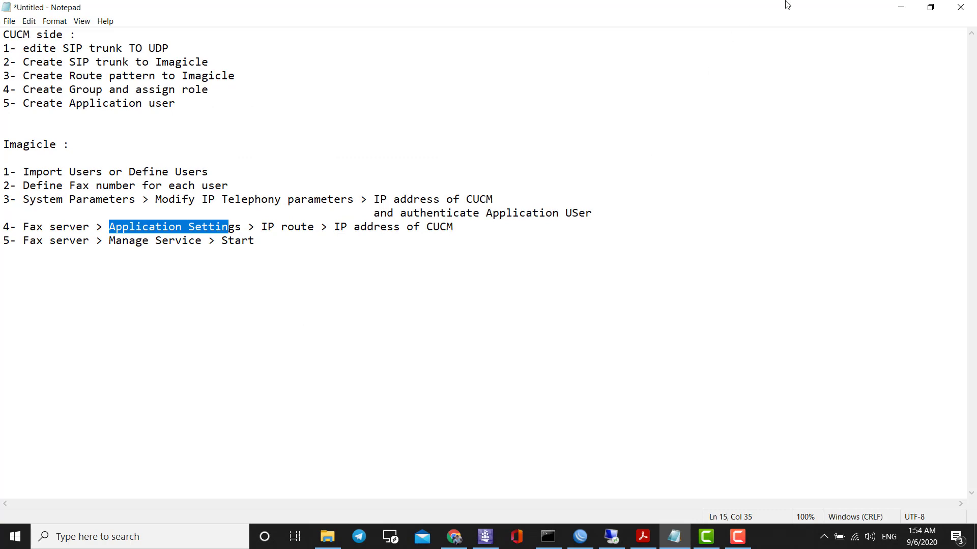
click(901, 7)
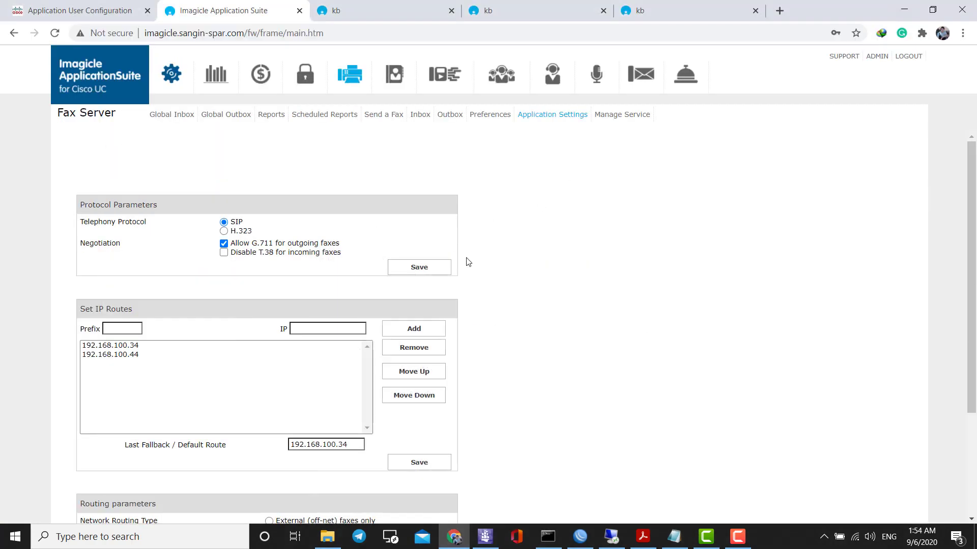
click(609, 115)
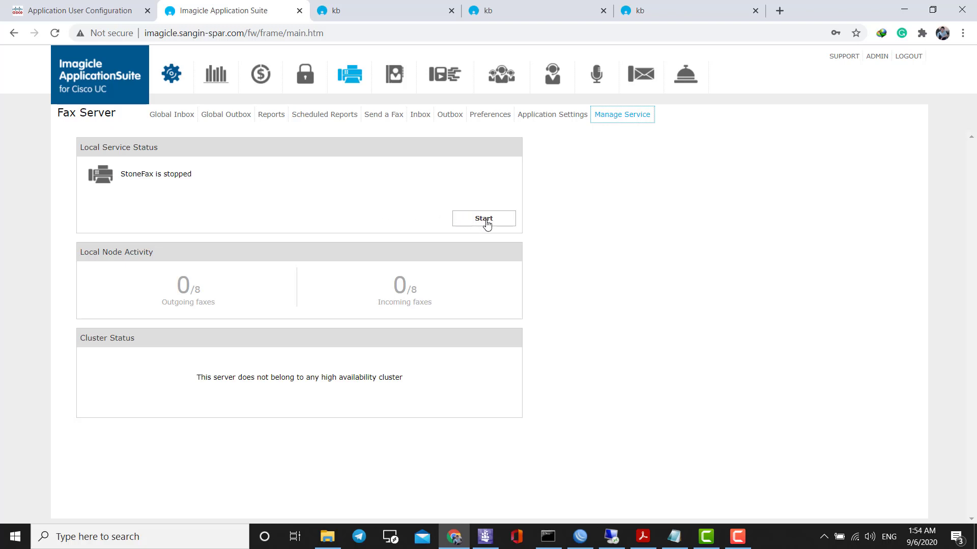
click(485, 220)
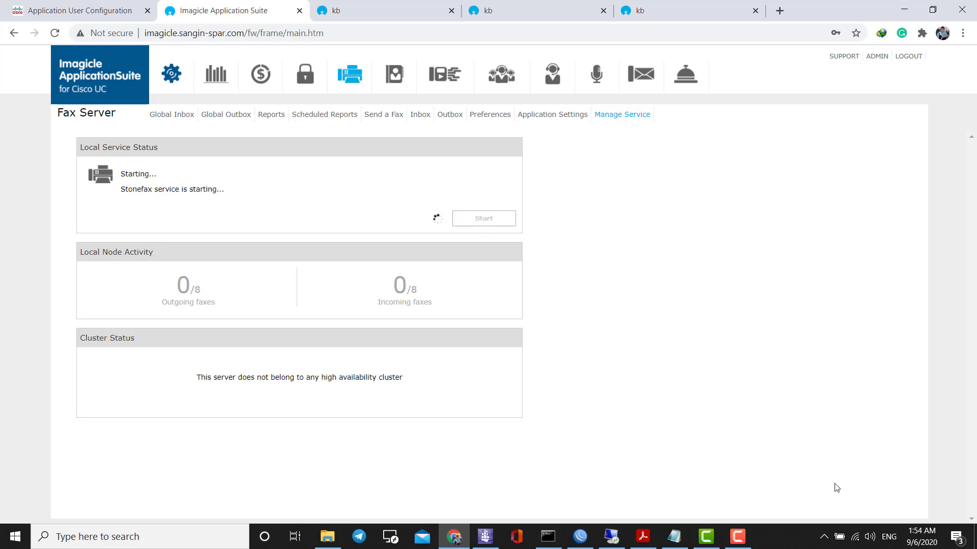
Launch Cisco IP Communicator from the desktop and check the StoneFax service status while it loads.
click(825, 537)
click(974, 537)
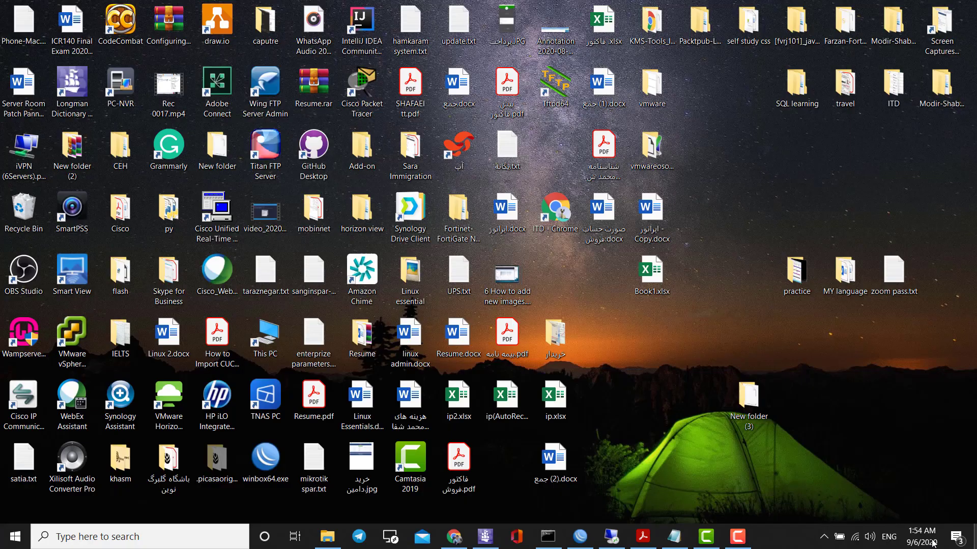
double_click(17, 389)
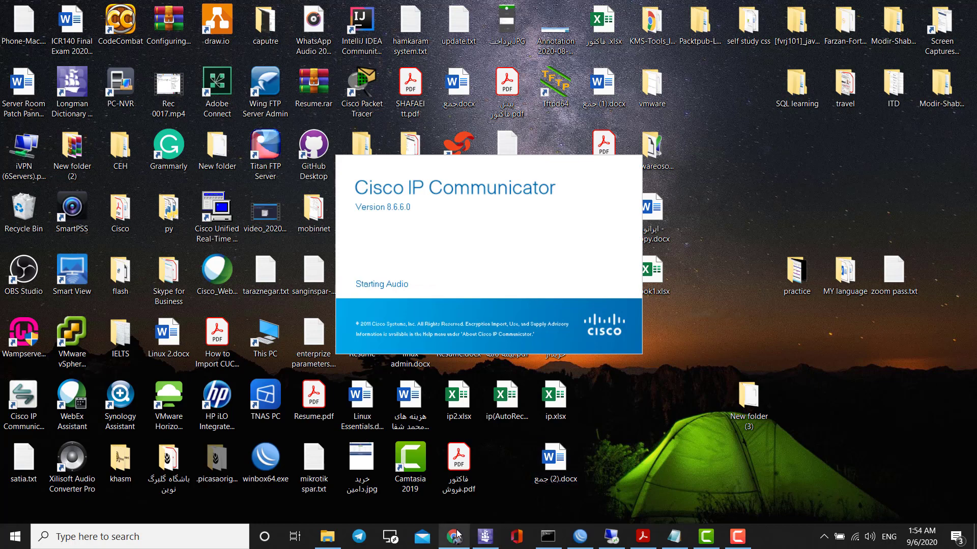
click(453, 535)
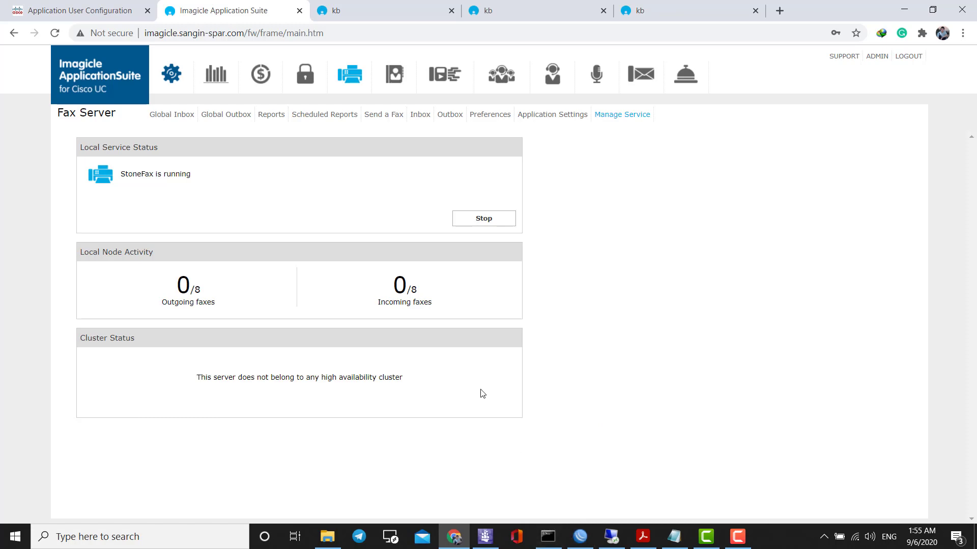
click(904, 11)
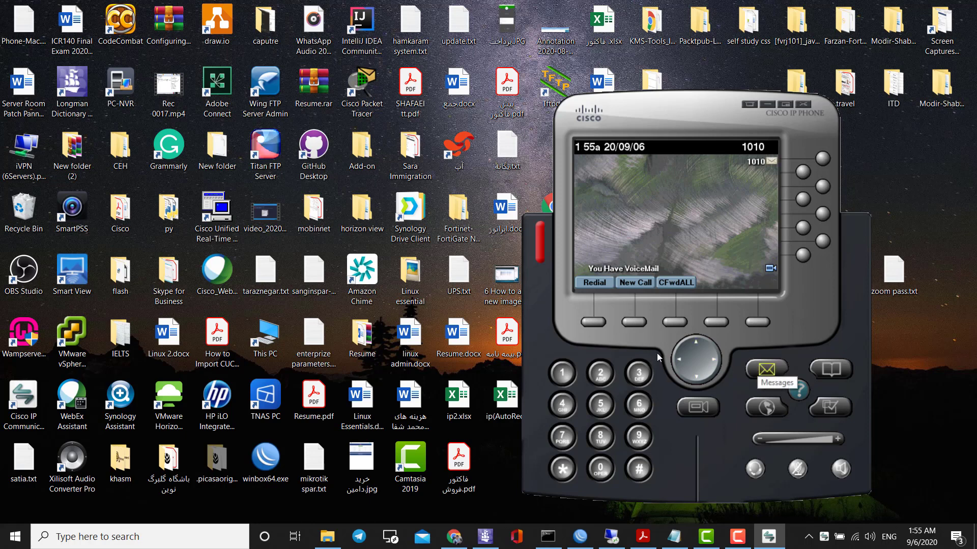
Try a test call to fax number 310 from the Cisco IP Communicator phone and end it.
click(638, 374)
click(562, 374)
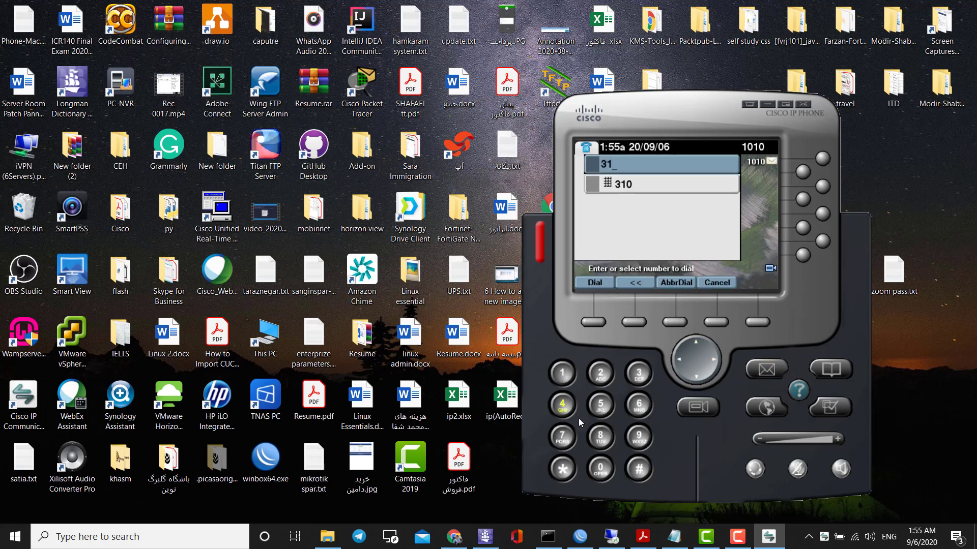
click(601, 468)
click(587, 322)
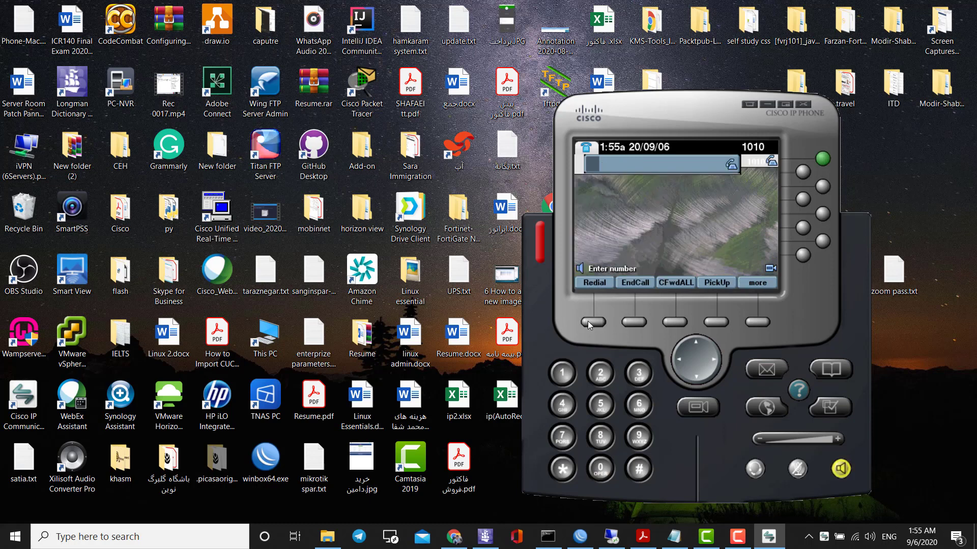
click(633, 321)
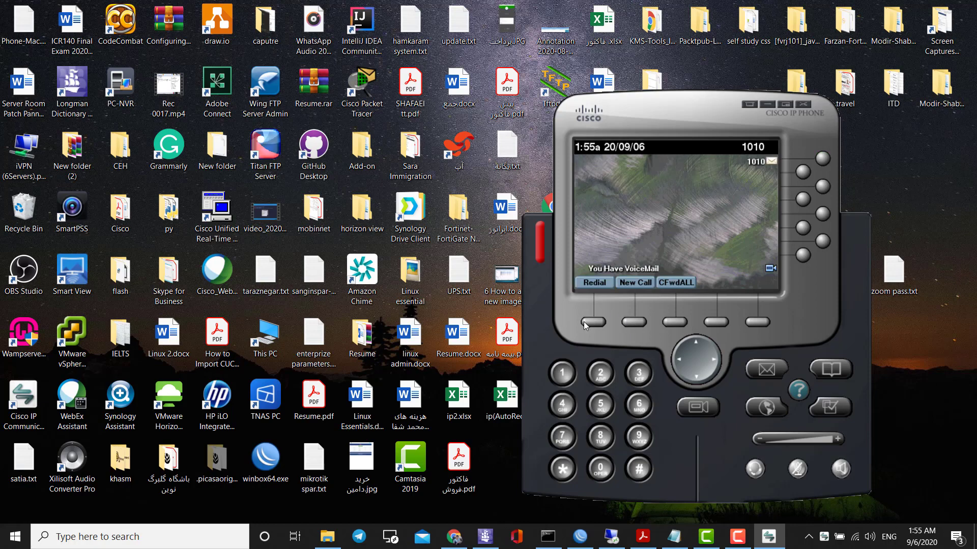
Enable incoming faxes in the Fax To Email parameters of the Imagicle fax server and save the setting.
click(454, 537)
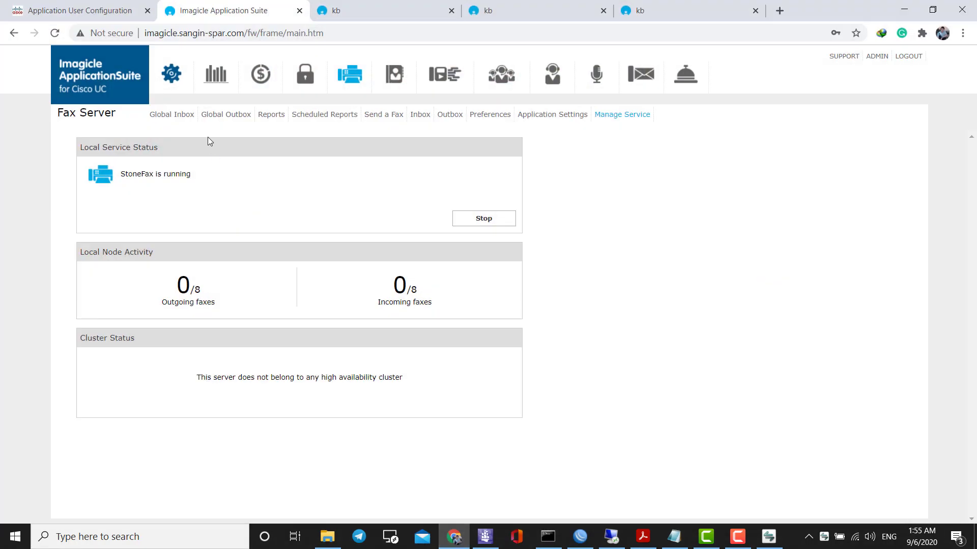
click(577, 116)
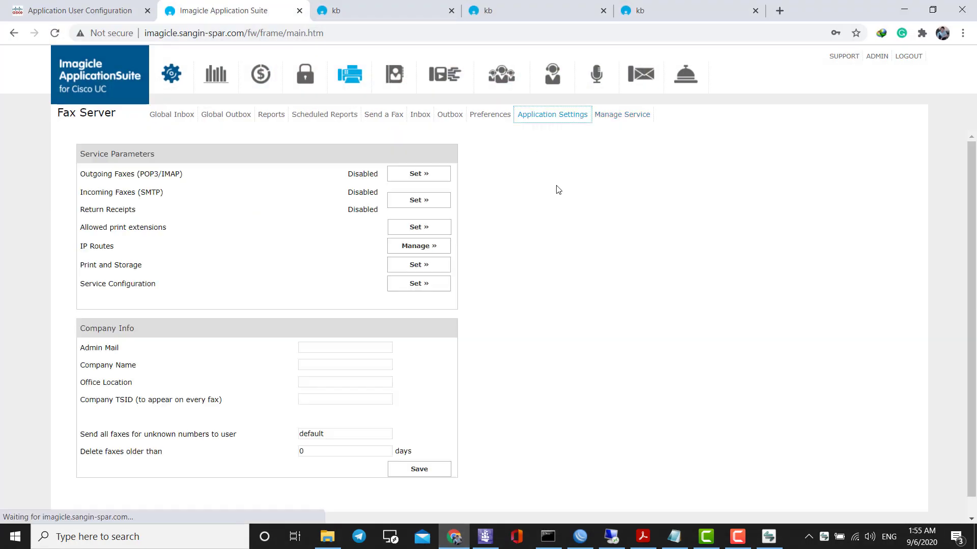
click(408, 200)
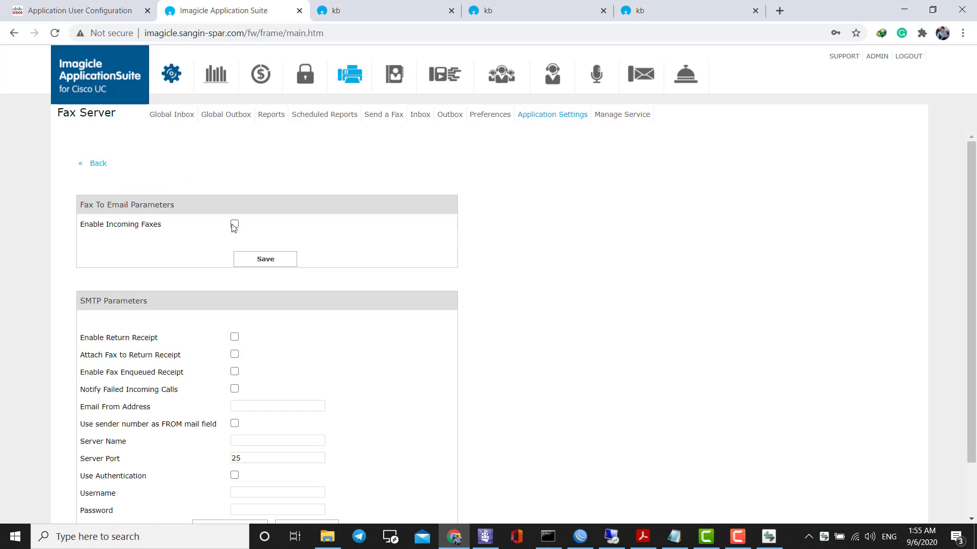
click(234, 224)
drag(83, 230, 141, 232)
click(142, 235)
click(266, 259)
Switch to Cisco IP Communicator, redial fax number 310 to test the fax line, and end the call.
click(768, 537)
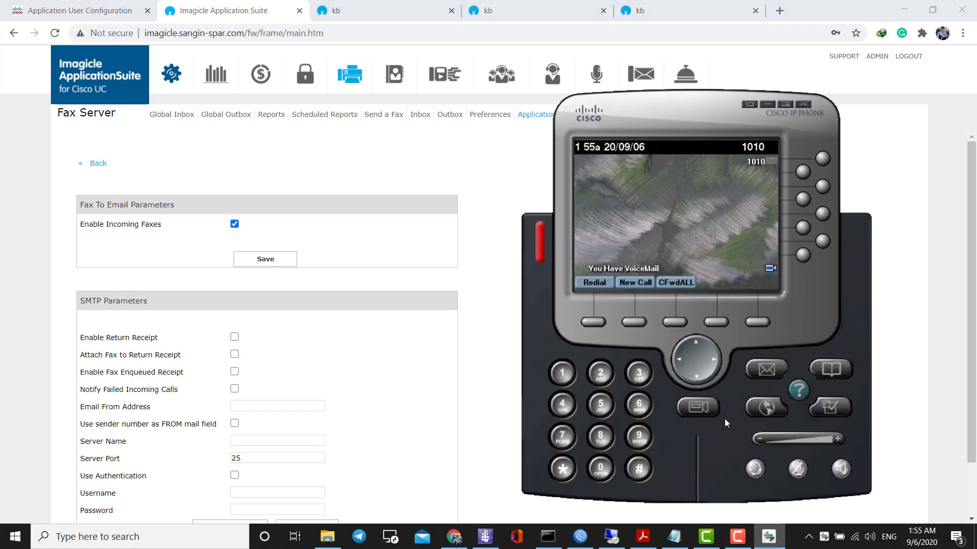
click(594, 323)
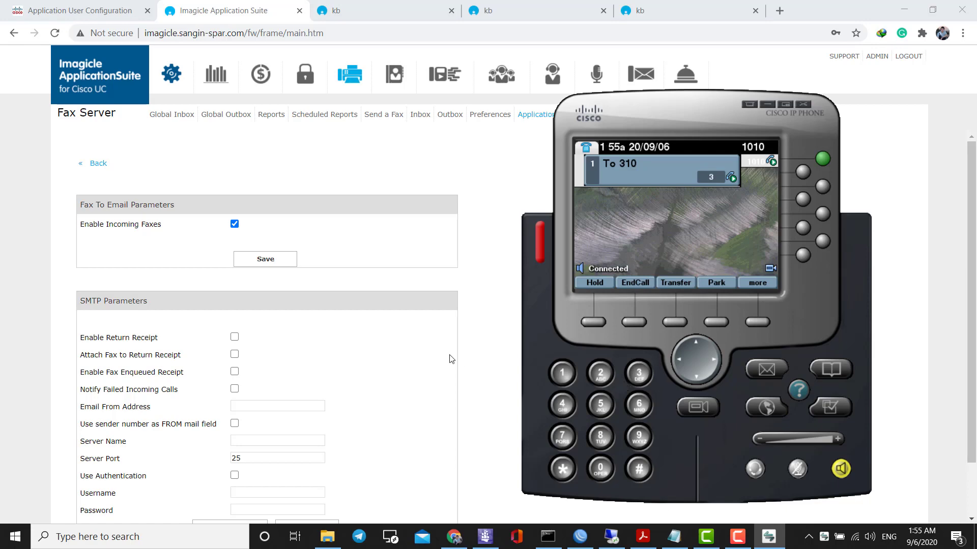
click(627, 322)
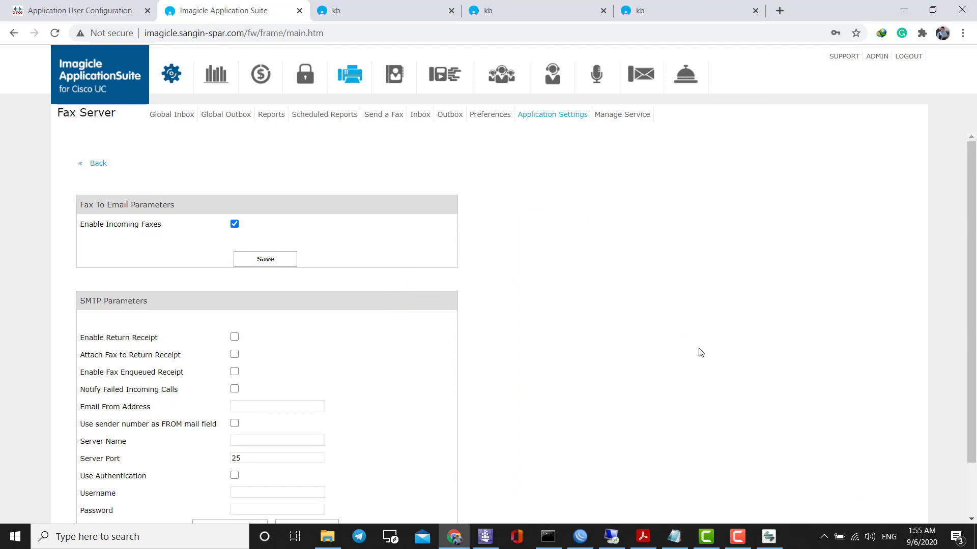
click(738, 538)
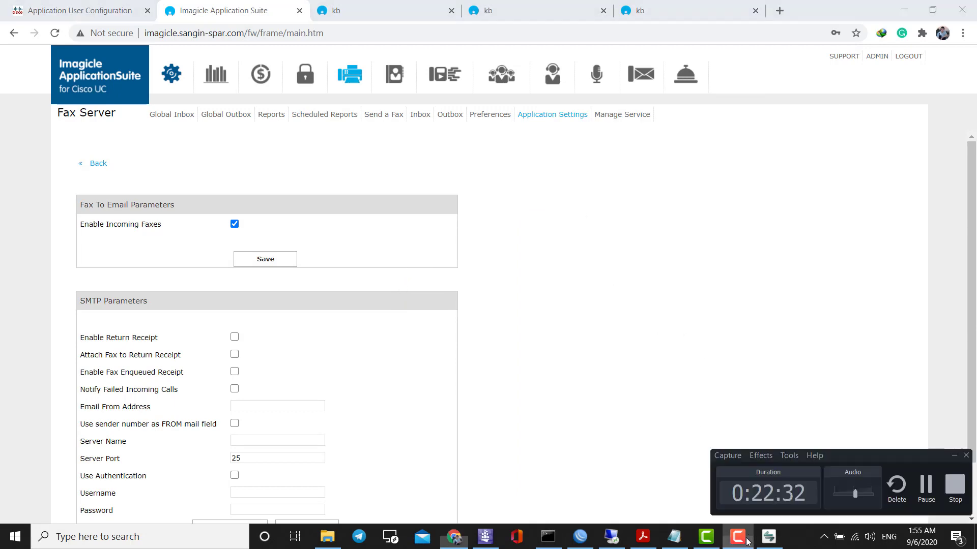